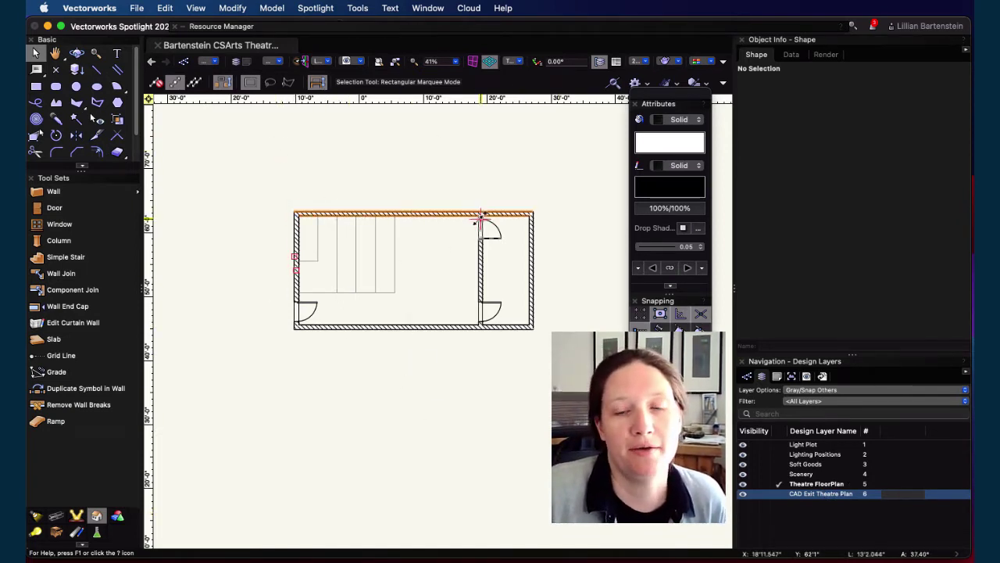
Highlight the Theatre FloorPlan design layer and move the Attributes palette clear of the floor plan
{"action": "left_click", "coordinate": [802, 486]}
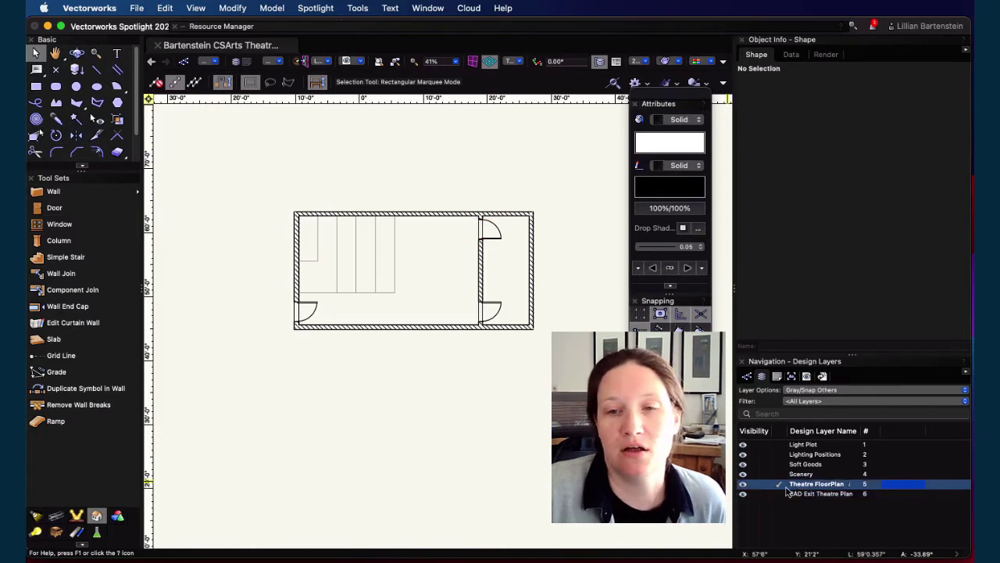
{"action": "scroll", "coordinate": [268, 308], "scroll_direction": "up", "scroll_amount": 2}
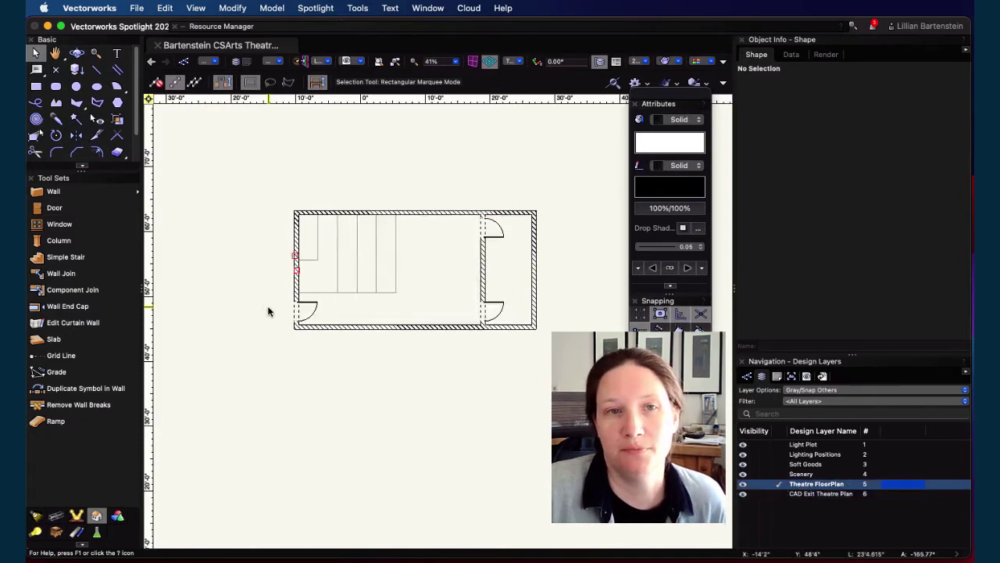
{"action": "scroll", "coordinate": [389, 253], "scroll_direction": "up", "scroll_amount": 1}
{"action": "middle_click_drag", "start_coordinate": [512, 255], "coordinate": [484, 328]}
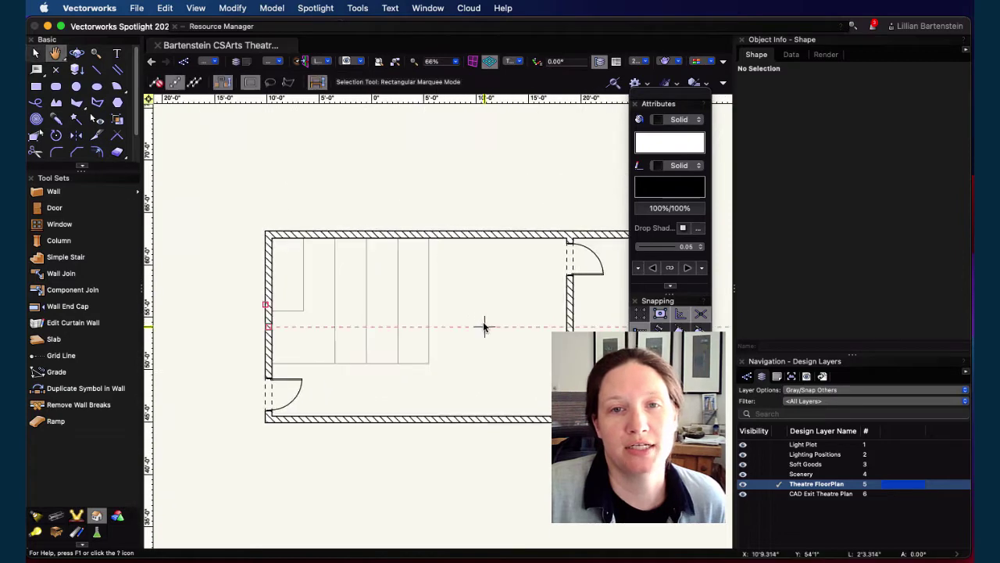
{"action": "left_click_drag", "start_coordinate": [661, 104], "coordinate": [703, 104]}
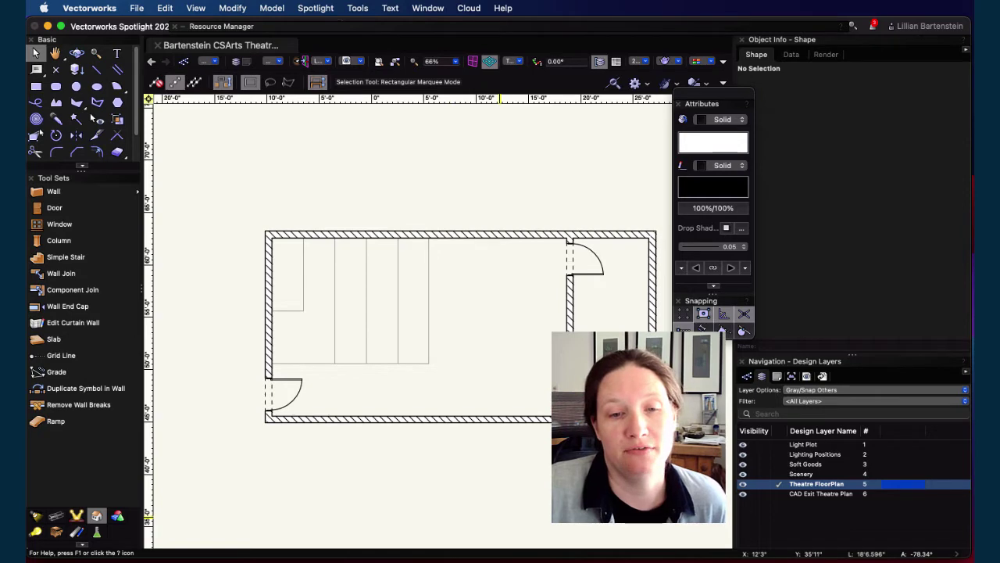
Switch to Acrobat to examine the groundplan and section dimensions on the Exit Theatre Assignment Sheet, and return to Vectorworks
{"action": "key", "text": "super+Tab"}
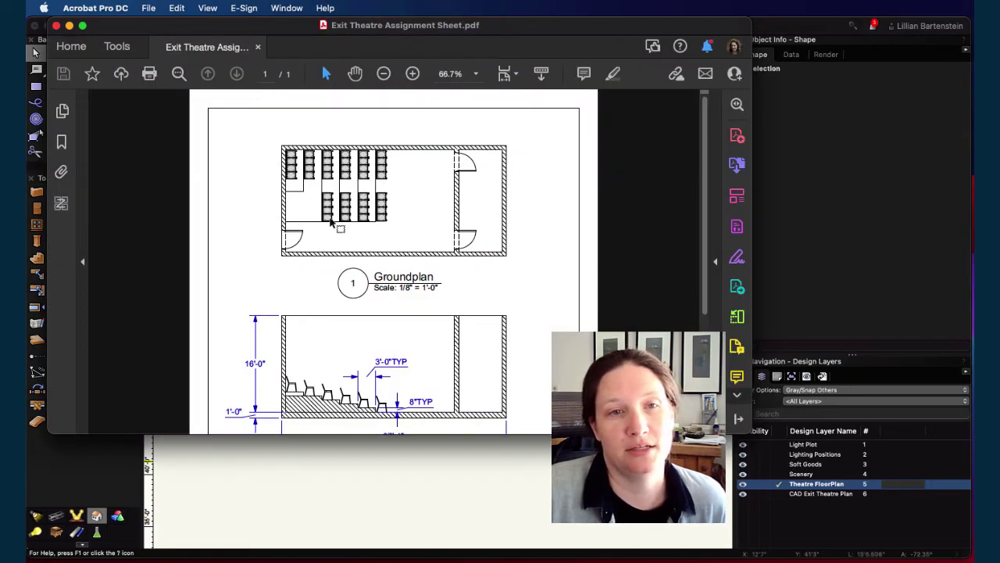
{"action": "scroll", "coordinate": [393, 250], "scroll_direction": "down", "scroll_amount": 5}
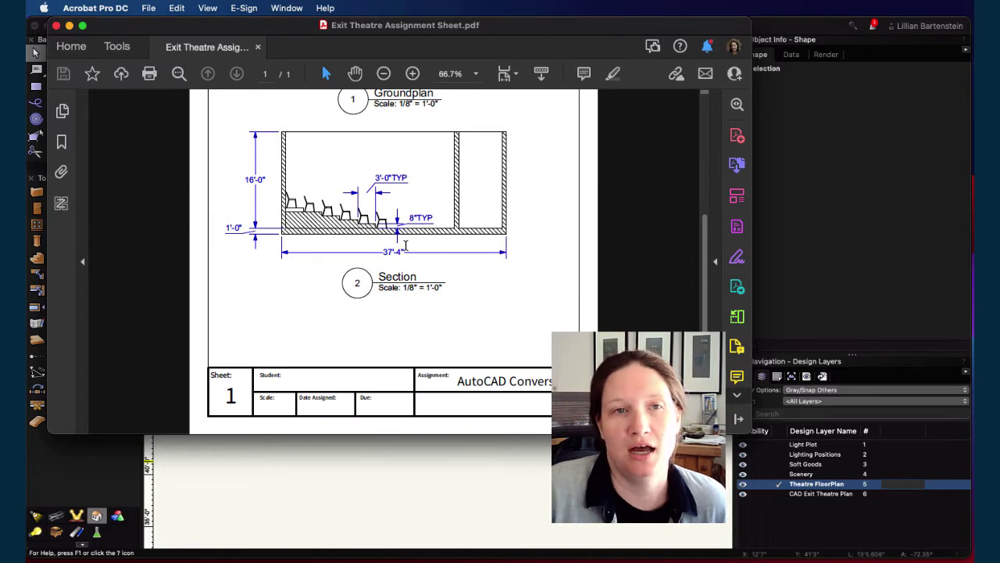
{"action": "scroll", "coordinate": [405, 246], "scroll_direction": "up", "scroll_amount": 3}
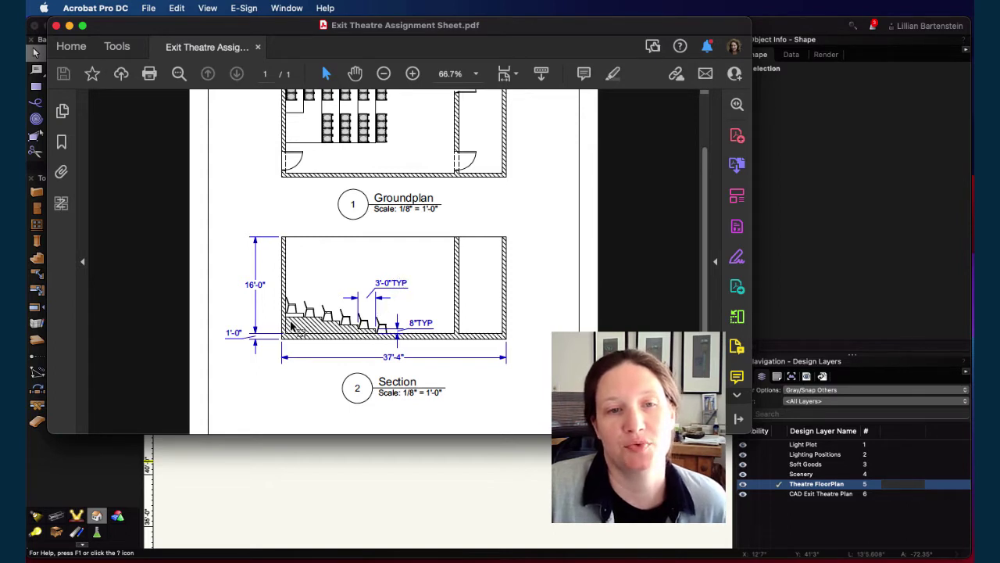
{"action": "scroll", "coordinate": [409, 322], "scroll_direction": "up", "scroll_amount": 2}
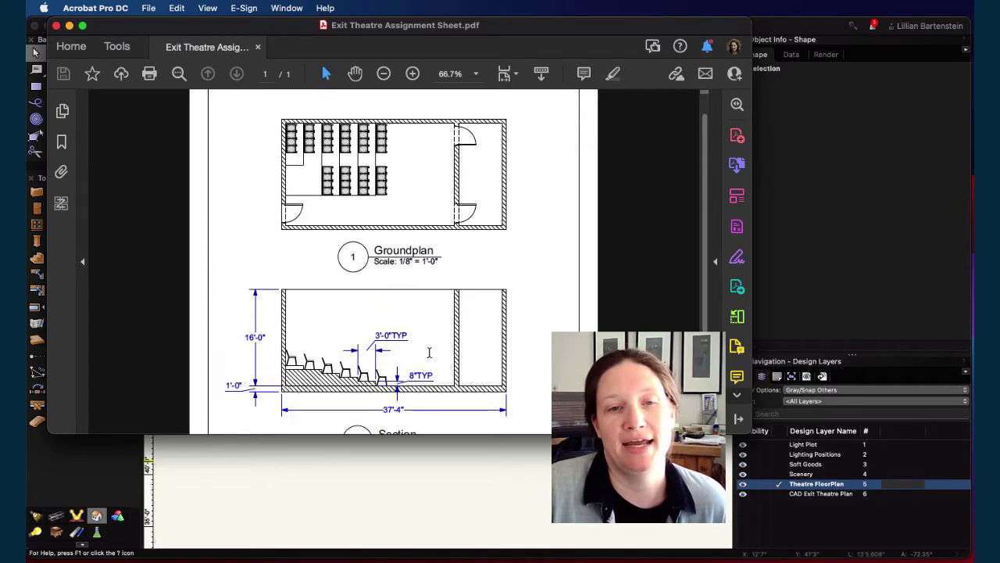
{"action": "scroll", "coordinate": [394, 376], "scroll_direction": "down", "scroll_amount": 1}
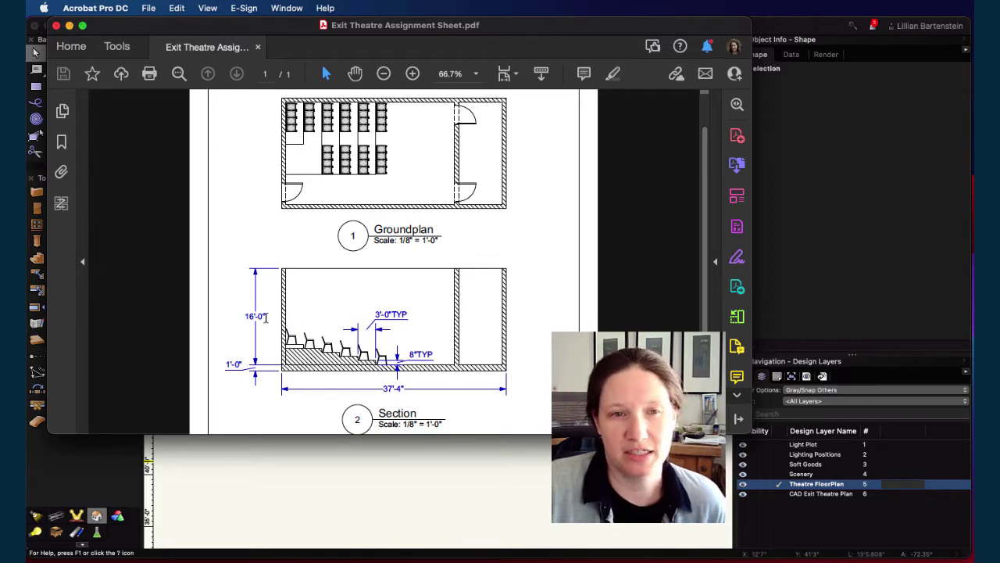
{"action": "left_click", "coordinate": [67, 26]}
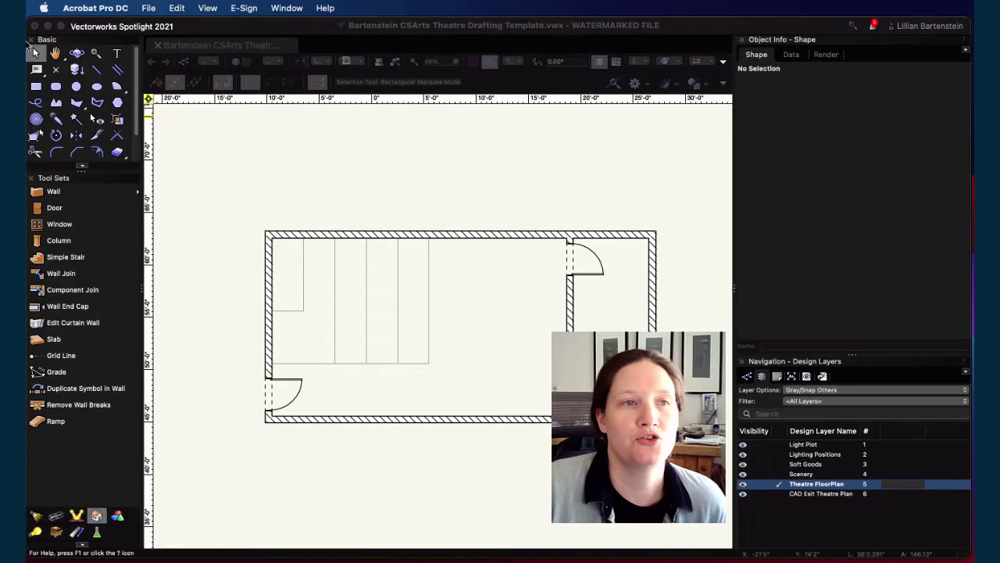
Uncover the Object Info wall properties and set the height of all five theatre walls to 16'
{"action": "left_click", "coordinate": [35, 52]}
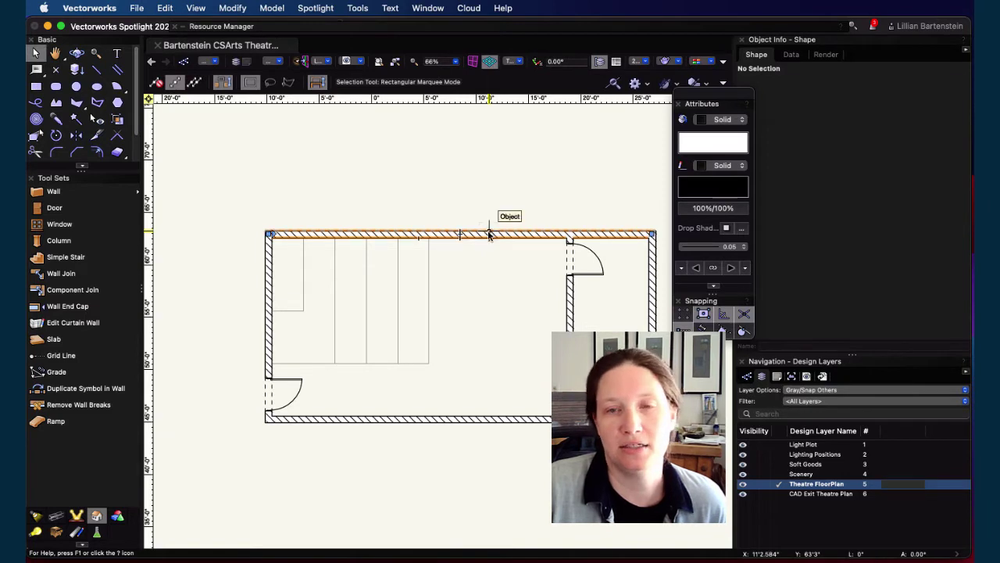
{"action": "left_click", "coordinate": [489, 234]}
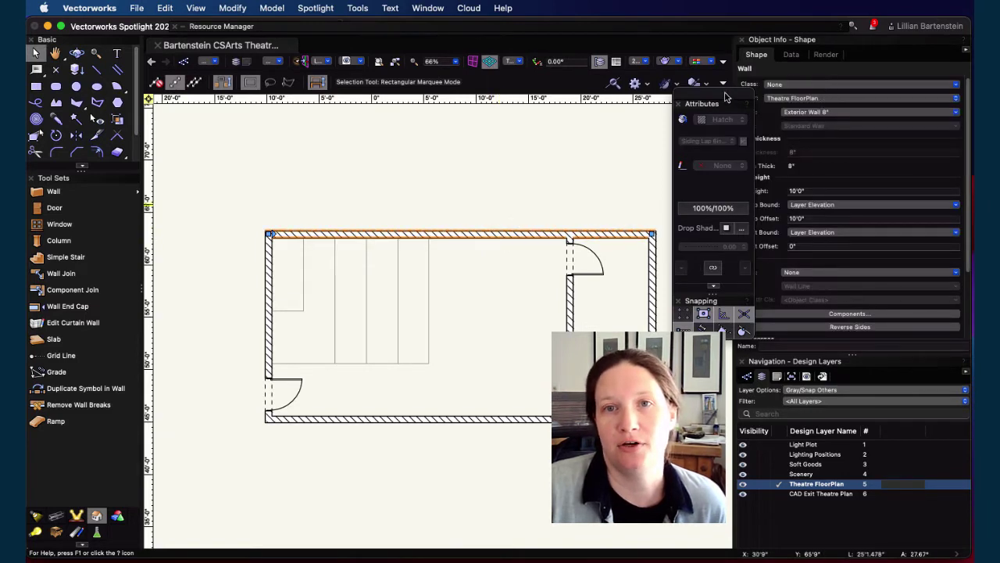
{"action": "mouse_move", "coordinate": [727, 97]}
{"action": "left_mouse_down"}
{"action": "mouse_move", "coordinate": [696, 89]}
{"action": "mouse_move", "coordinate": [750, 112]}
{"action": "mouse_move", "coordinate": [785, 112]}
{"action": "left_mouse_up"}
{"action": "left_click_drag", "start_coordinate": [696, 89], "coordinate": [742, 95]}
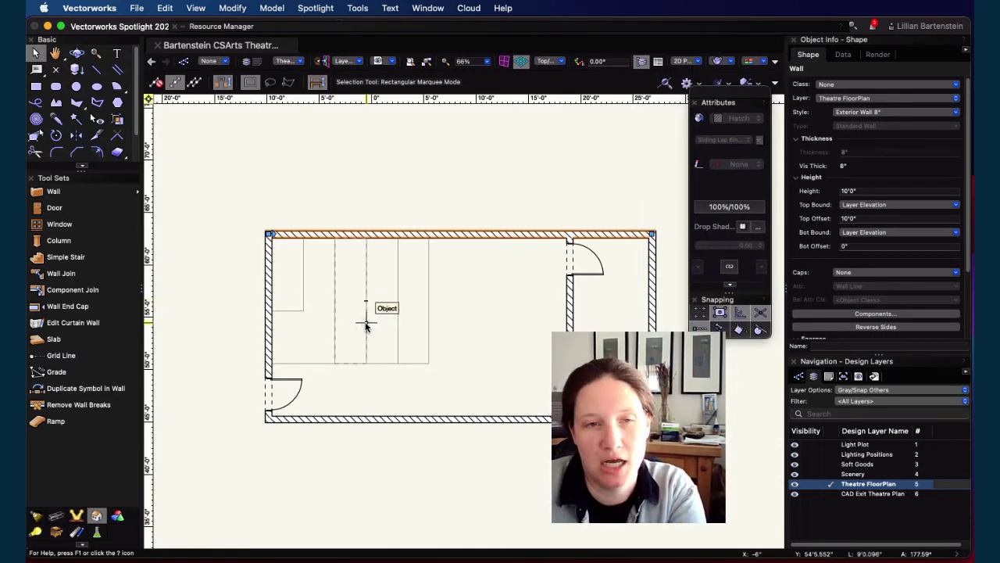
{"action": "left_click", "coordinate": [266, 264], "text": "shift"}
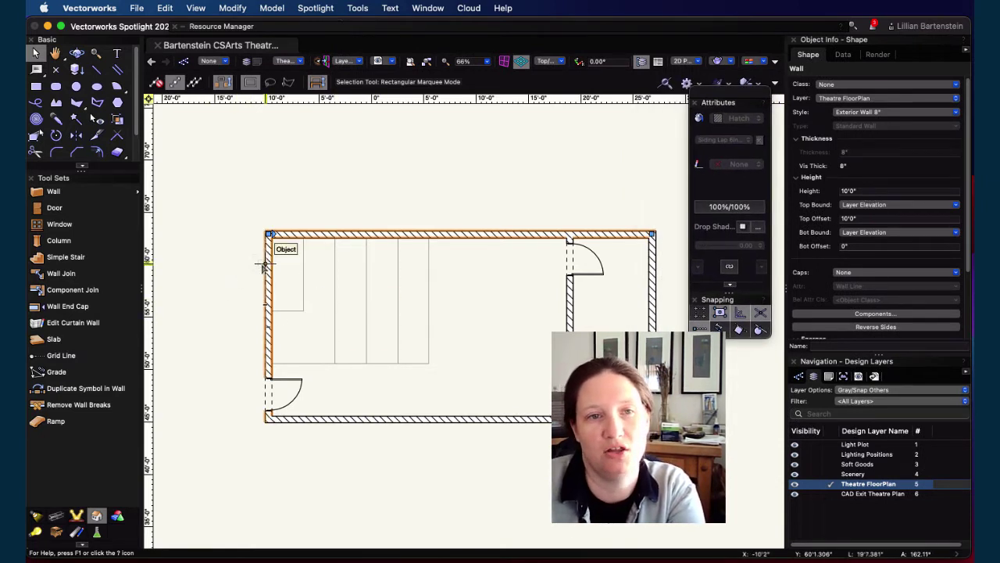
{"action": "left_click", "coordinate": [322, 419], "text": "shift"}
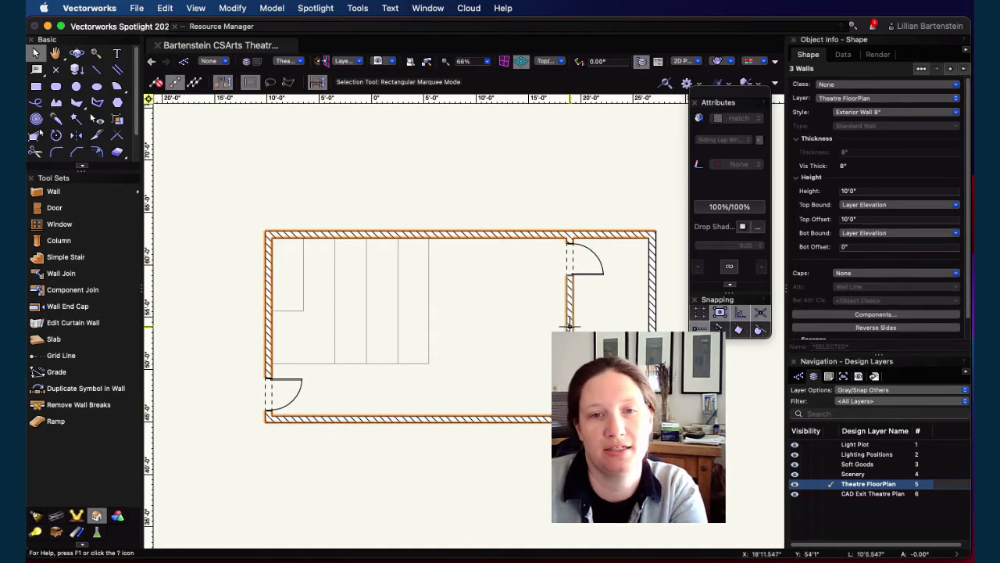
{"action": "left_click", "coordinate": [648, 271], "text": "shift"}
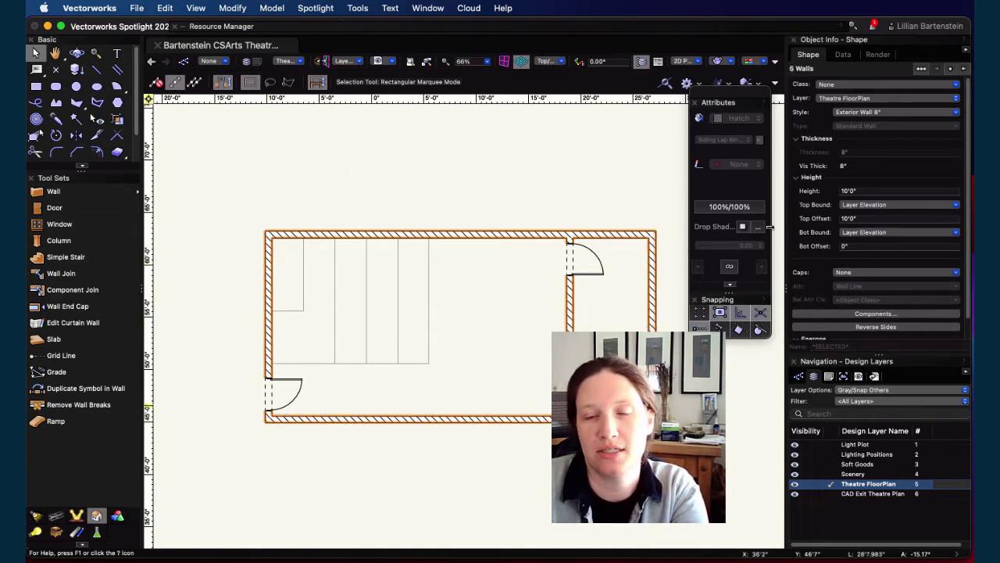
{"action": "left_click", "coordinate": [876, 192]}
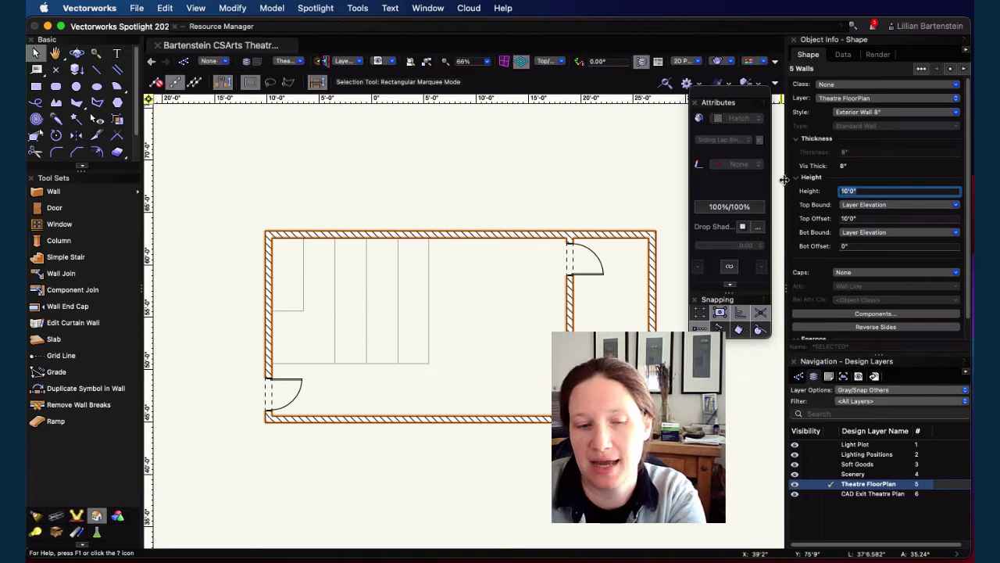
{"action": "type", "text": "16'"}
{"action": "key", "text": "Tab"}
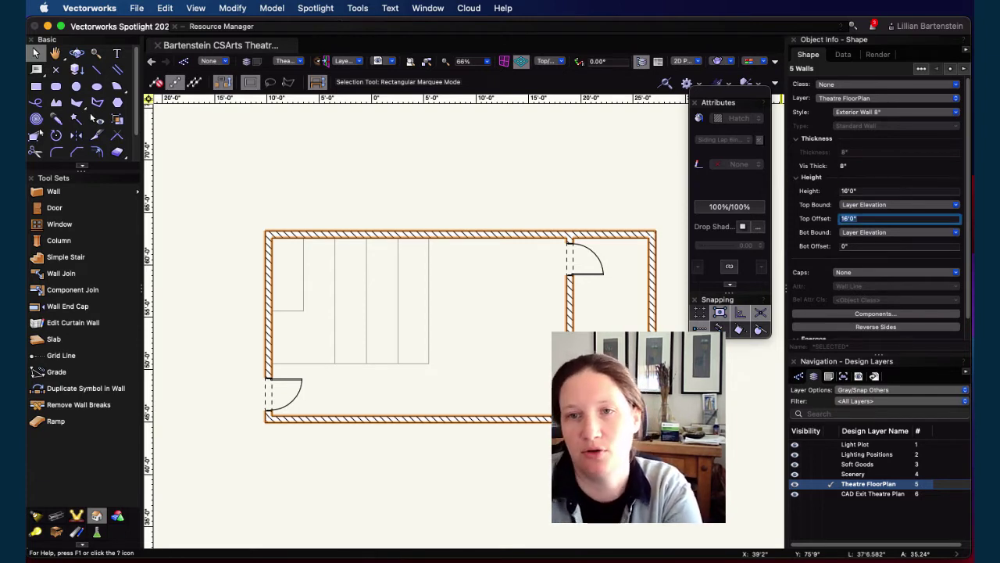
{"action": "left_click", "coordinate": [430, 472]}
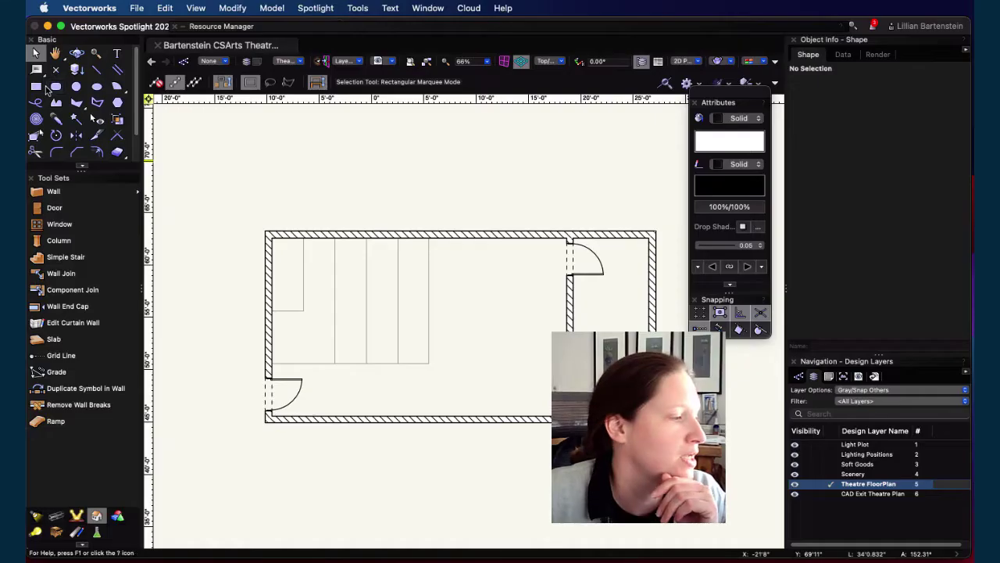
Draw a 15' by 12' rectangle over the full seating area from its outer corner to the wall corner, and extrude it 8"
{"action": "left_click", "coordinate": [36, 88]}
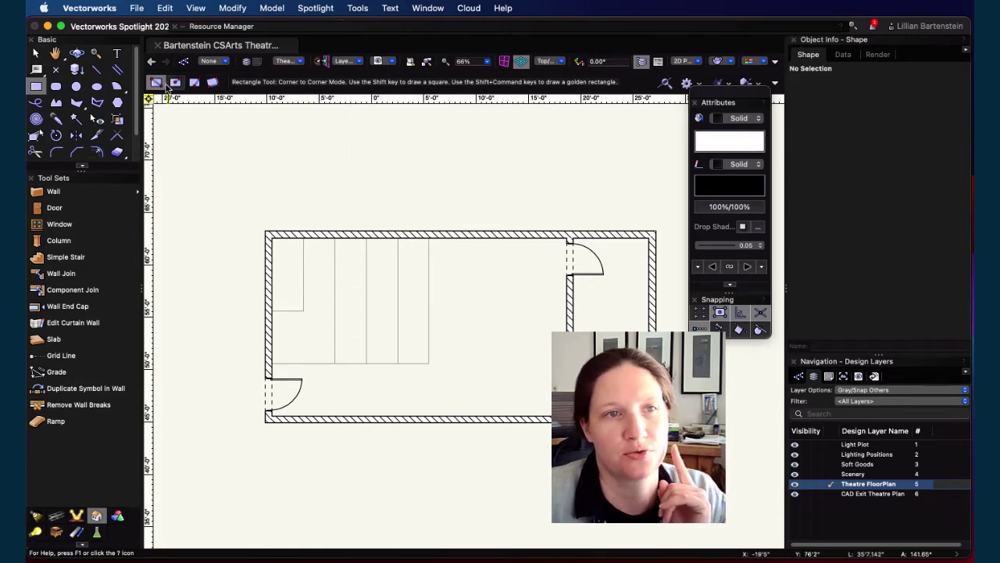
{"action": "left_click", "coordinate": [428, 363]}
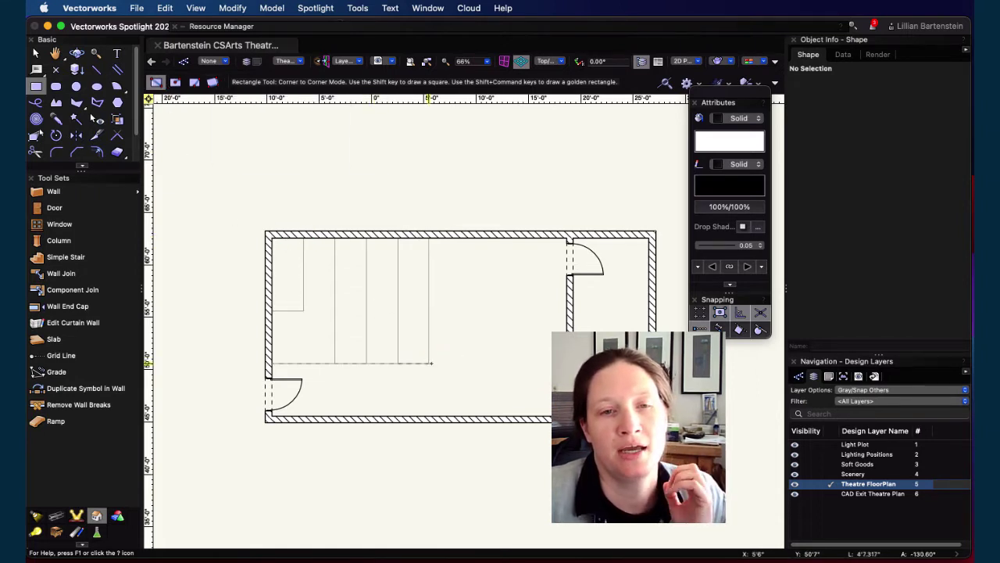
{"action": "left_click", "coordinate": [270, 237]}
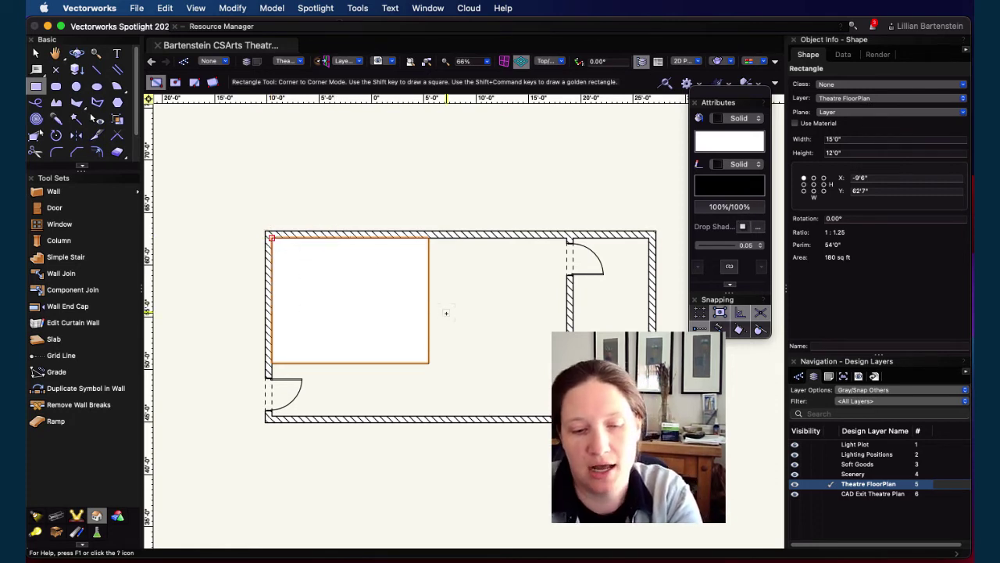
{"action": "key", "text": "super+e"}
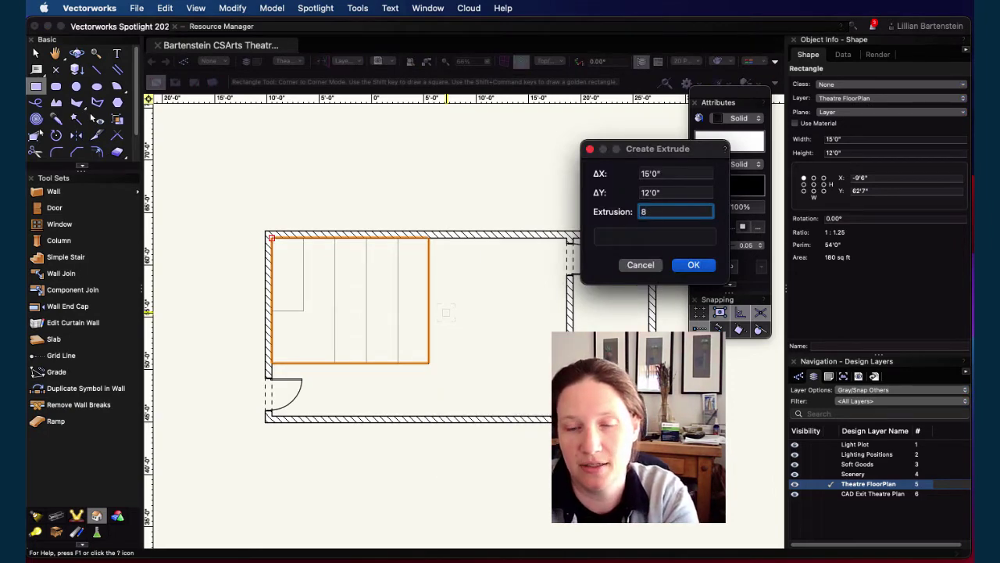
{"action": "key", "text": "Return"}
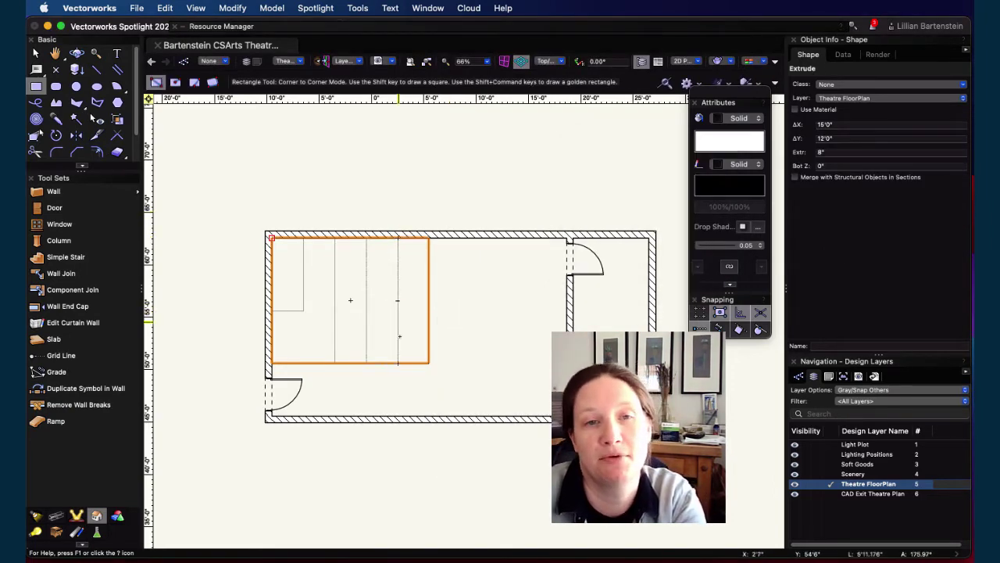
Draw a 12' by 12' rectangle from the second riser line to the same wall corner and extrude it 1'4"
{"action": "left_click", "coordinate": [398, 363]}
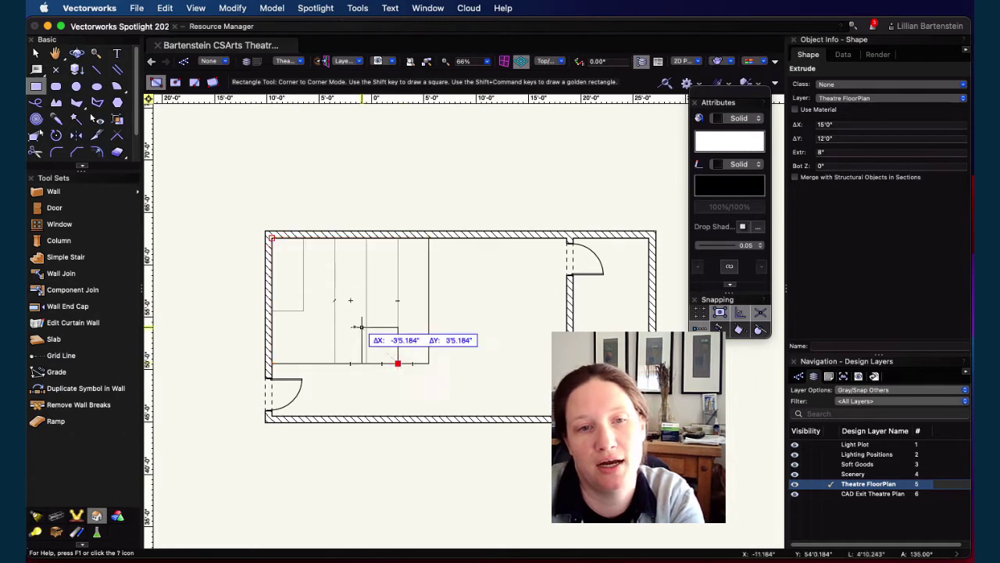
{"action": "left_click", "coordinate": [272, 237]}
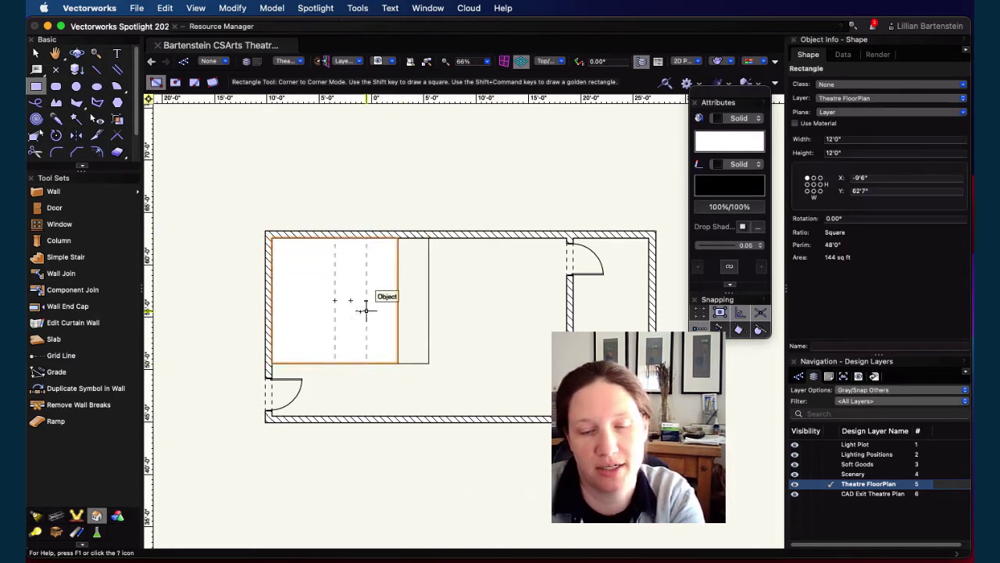
{"action": "key", "text": "super+e"}
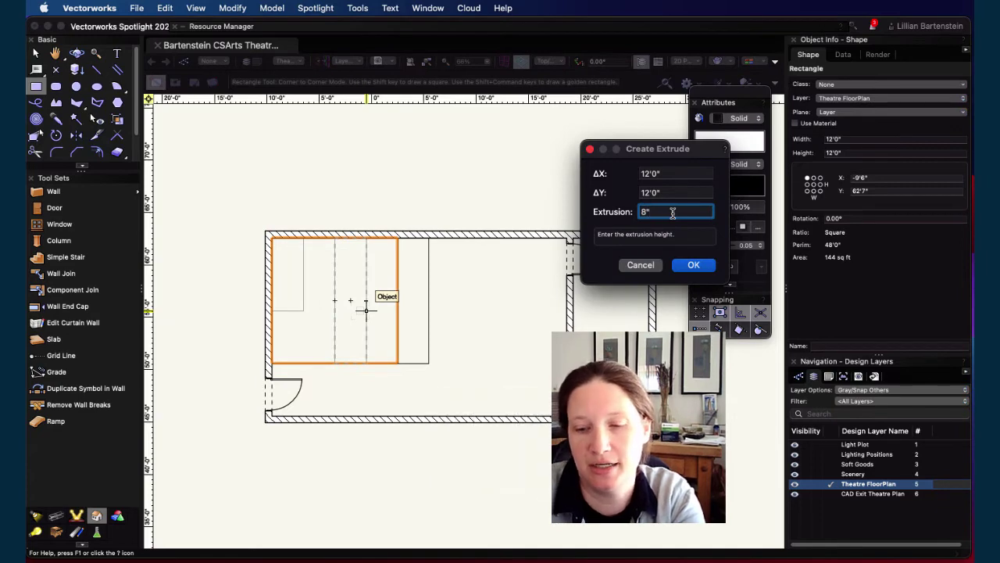
{"action": "type", "text": "8\"+8"}
{"action": "key", "text": "Return"}
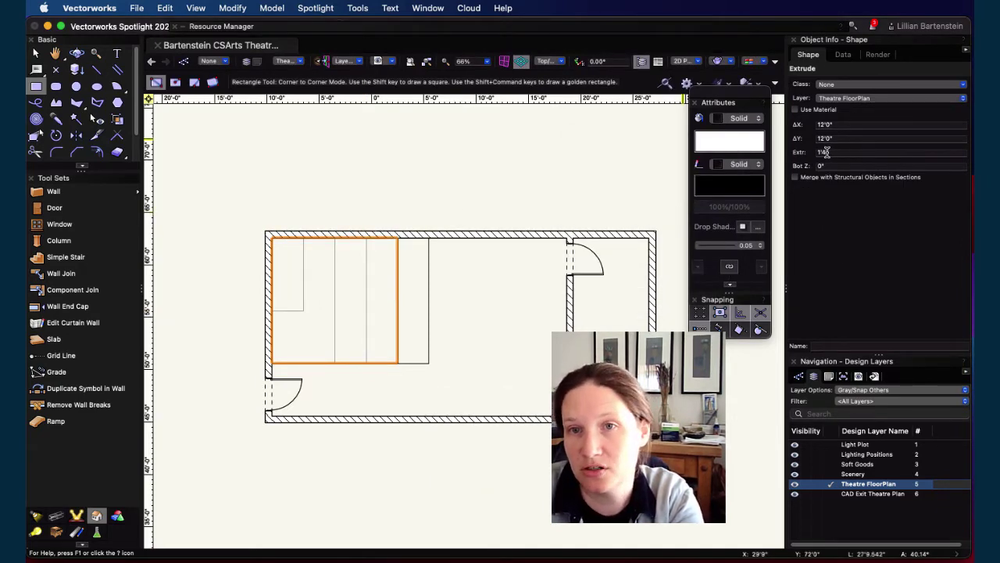
Draw a 9' by 12' rectangle from the third riser line to the wall corner and extrude it 2'0"
{"action": "left_click", "coordinate": [367, 364]}
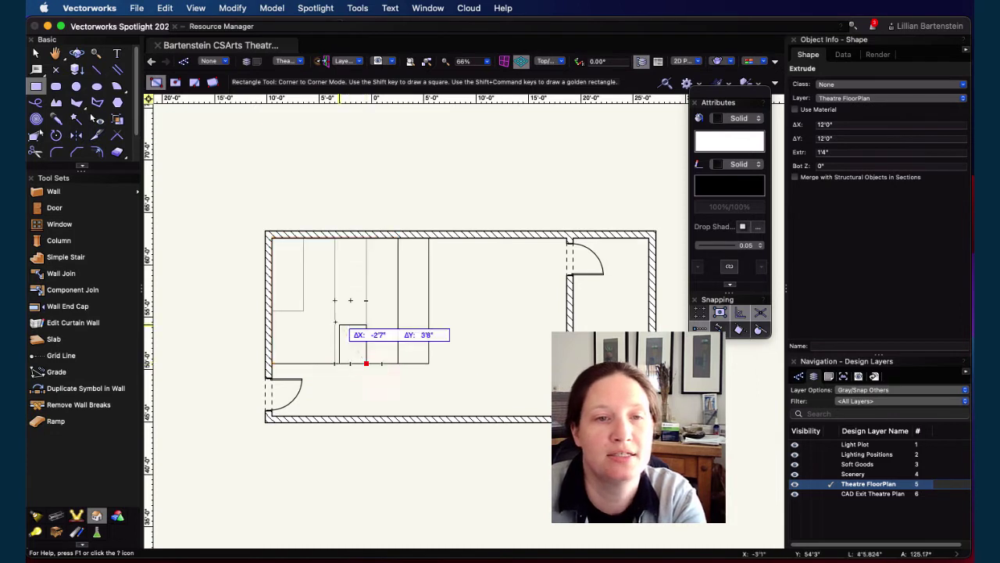
{"action": "left_click", "coordinate": [271, 237]}
{"action": "key", "text": "super+e"}
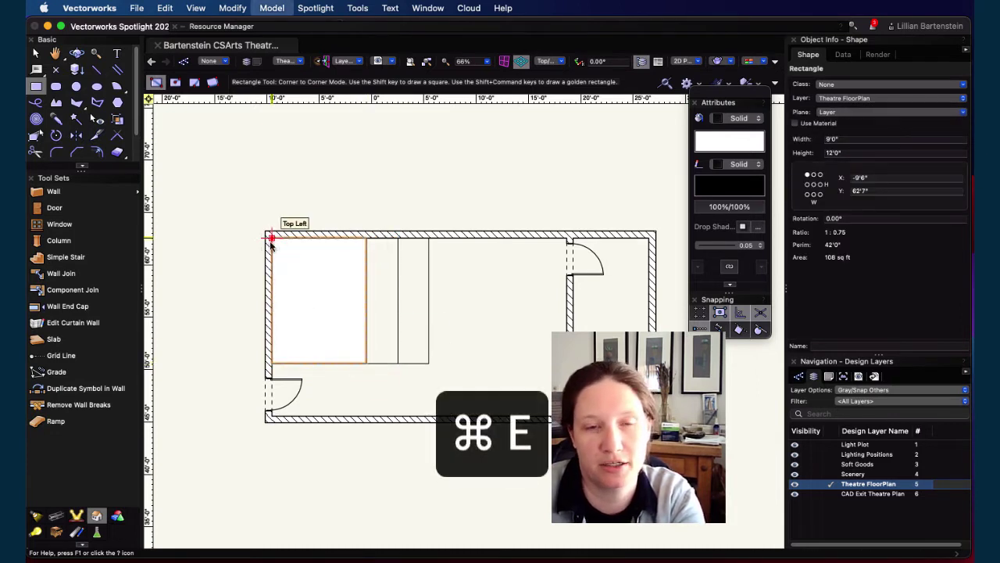
{"action": "left_click", "coordinate": [668, 214]}
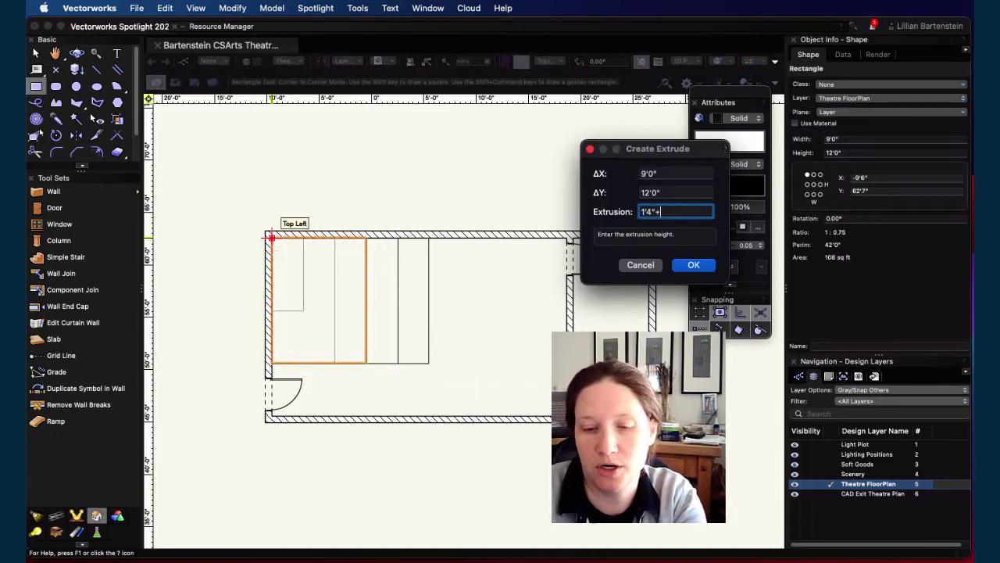
{"action": "type", "text": "+8"}
{"action": "key", "text": "Return"}
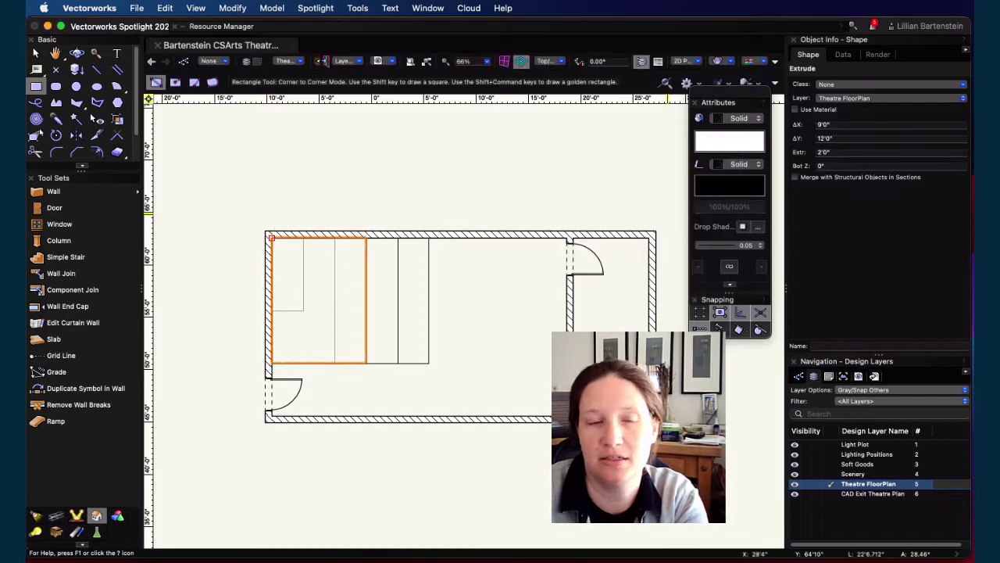
Draw a 6' by 12' rectangle from the fourth riser line to the wall corner and extrude it 2'8"
{"action": "left_click", "coordinate": [334, 363]}
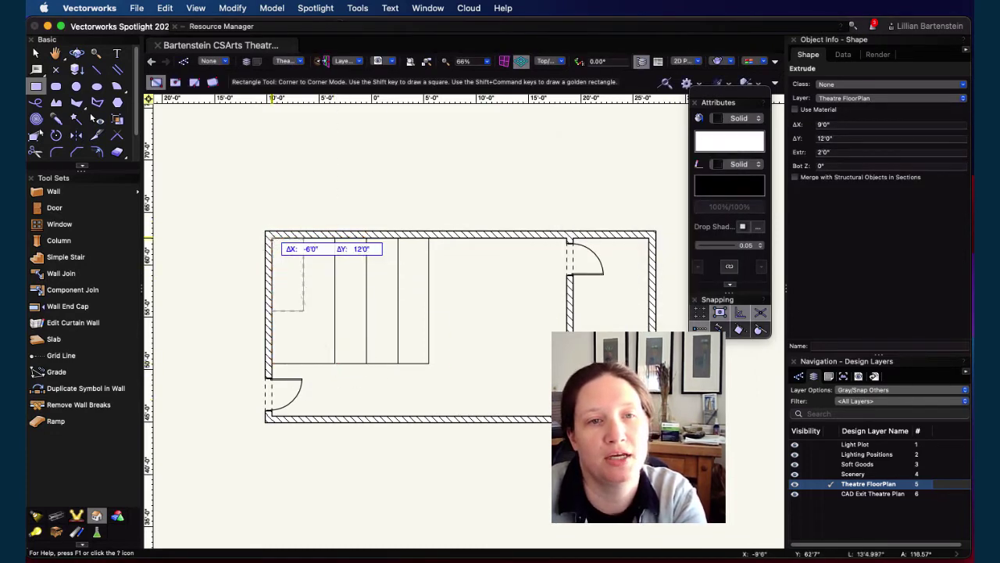
{"action": "left_click", "coordinate": [271, 237]}
{"action": "key", "text": "super+e"}
{"action": "left_click", "coordinate": [689, 211]}
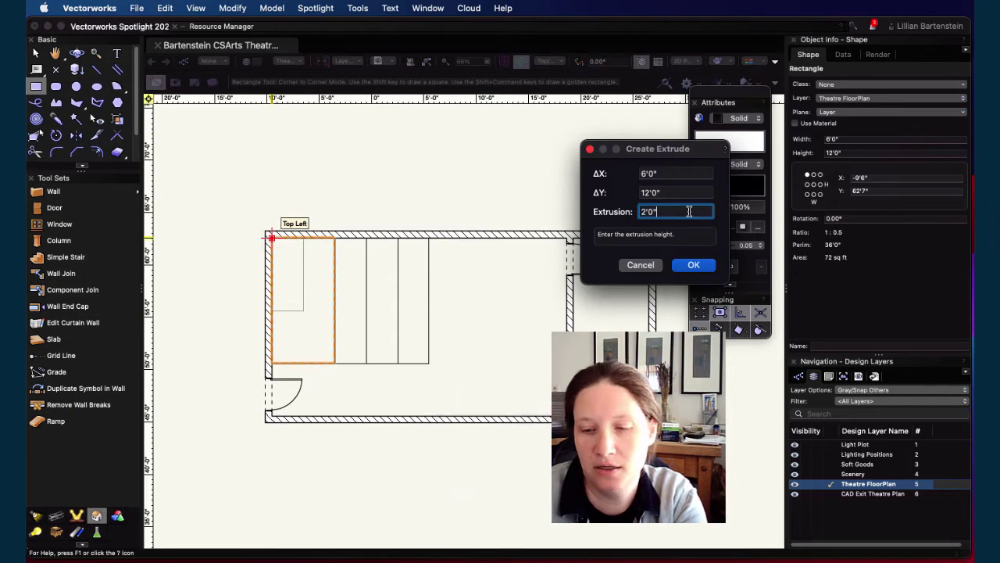
{"action": "type", "text": "+8"}
{"action": "key", "text": "Return"}
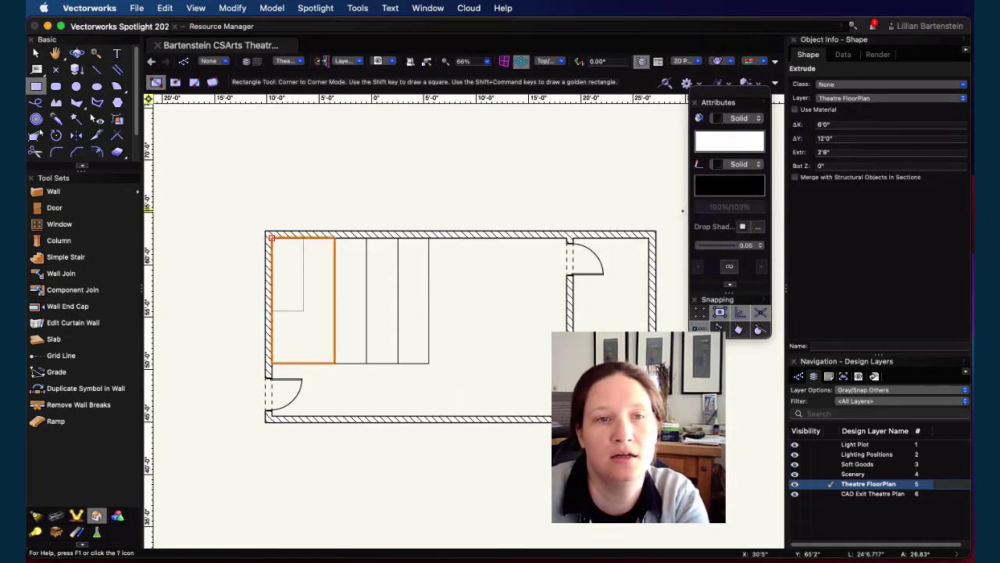
Draw a 3' by 7' rectangle over the smallest back riser to the wall corner and extrude it 3'4"
{"action": "left_click", "coordinate": [303, 311]}
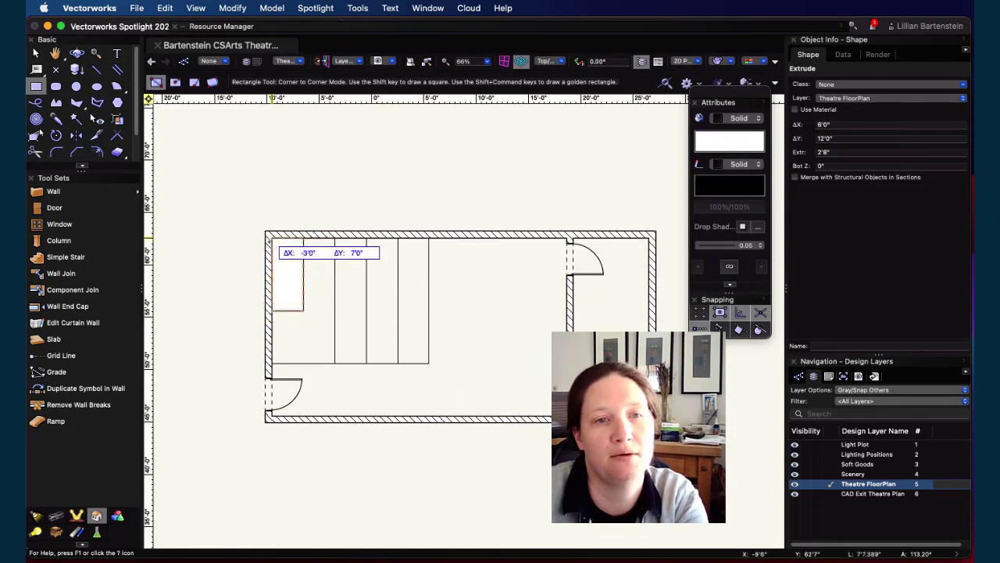
{"action": "left_click", "coordinate": [271, 237]}
{"action": "key", "text": "super+e"}
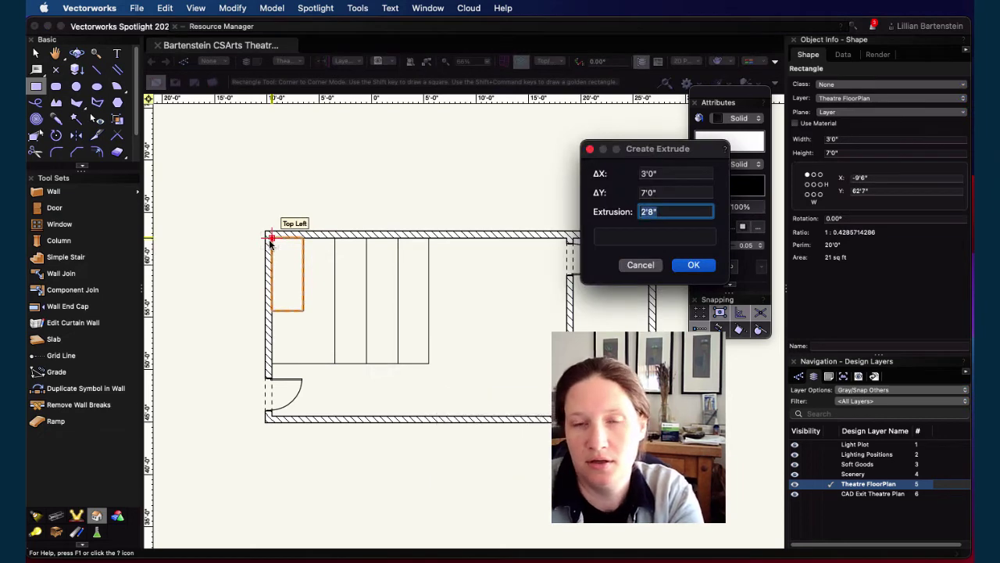
{"action": "type", "text": "+8"}
{"action": "key", "text": "Return"}
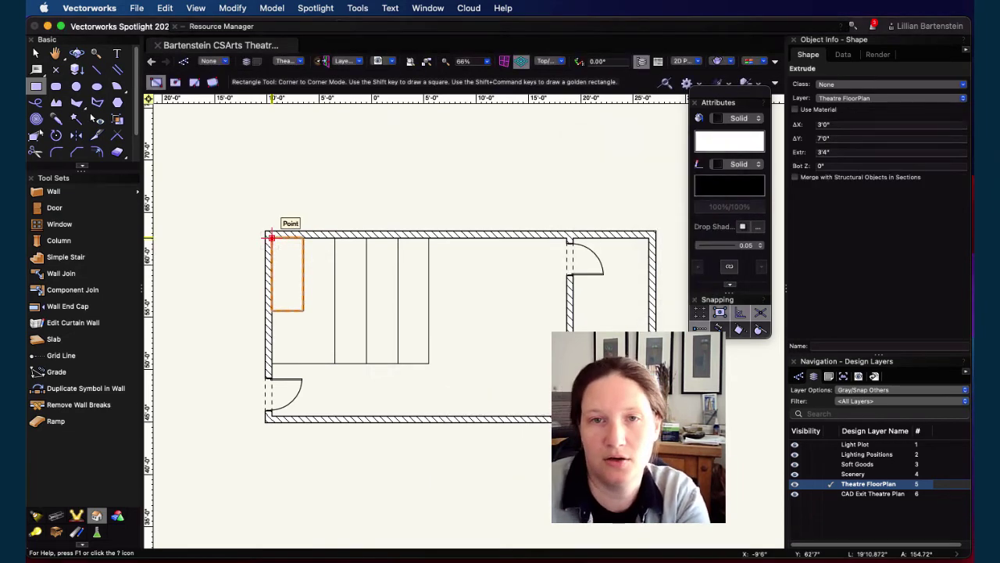
Select all five riser extrudes in plan view and combine them into one object with Add Solids
{"action": "key", "text": "shift+c"}
{"action": "left_click_drag", "start_coordinate": [383, 376], "coordinate": [290, 117]}
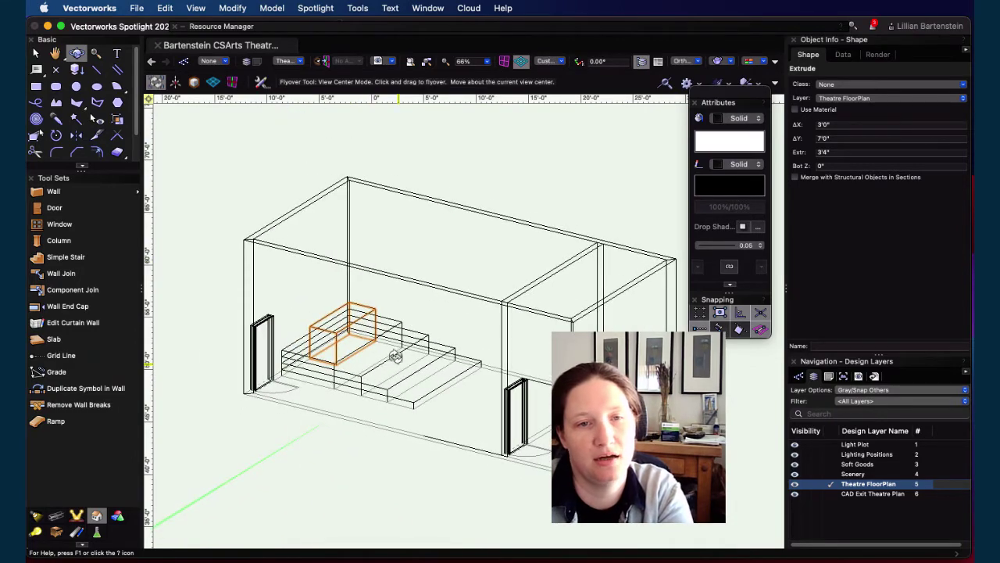
{"action": "left_click_drag", "start_coordinate": [354, 390], "coordinate": [546, 250]}
{"action": "left_click_drag", "start_coordinate": [581, 328], "coordinate": [515, 513]}
{"action": "key", "text": "super+5"}
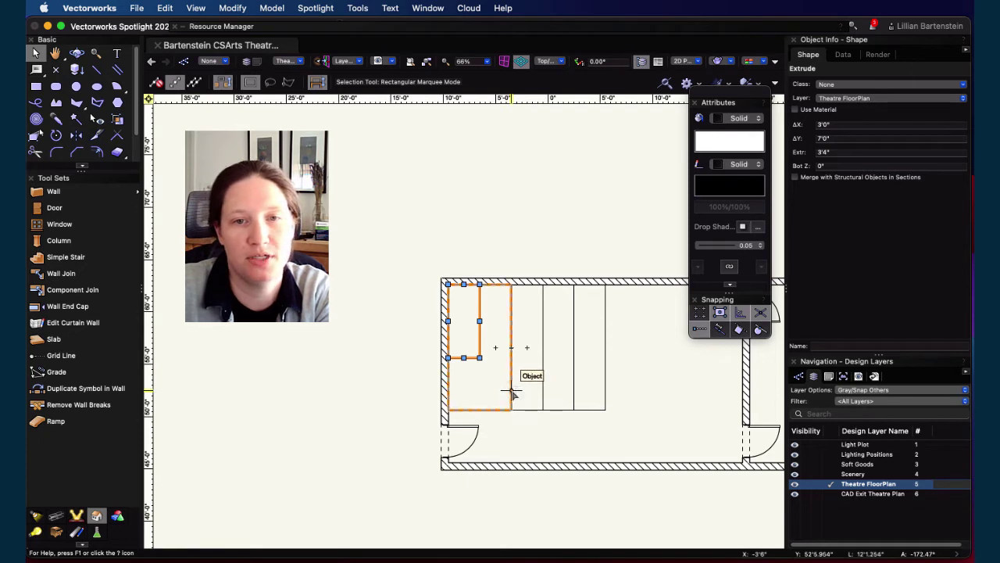
{"action": "left_click", "coordinate": [519, 390], "text": "shift"}
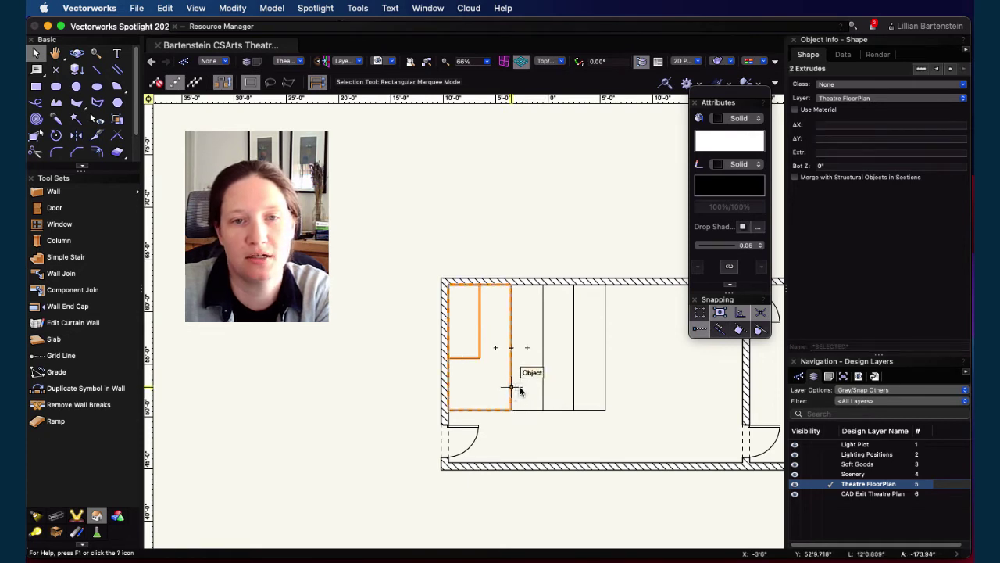
{"action": "left_click", "coordinate": [569, 379], "text": "shift"}
{"action": "left_click", "coordinate": [601, 367], "text": "shift"}
{"action": "left_click", "coordinate": [604, 352], "text": "shift"}
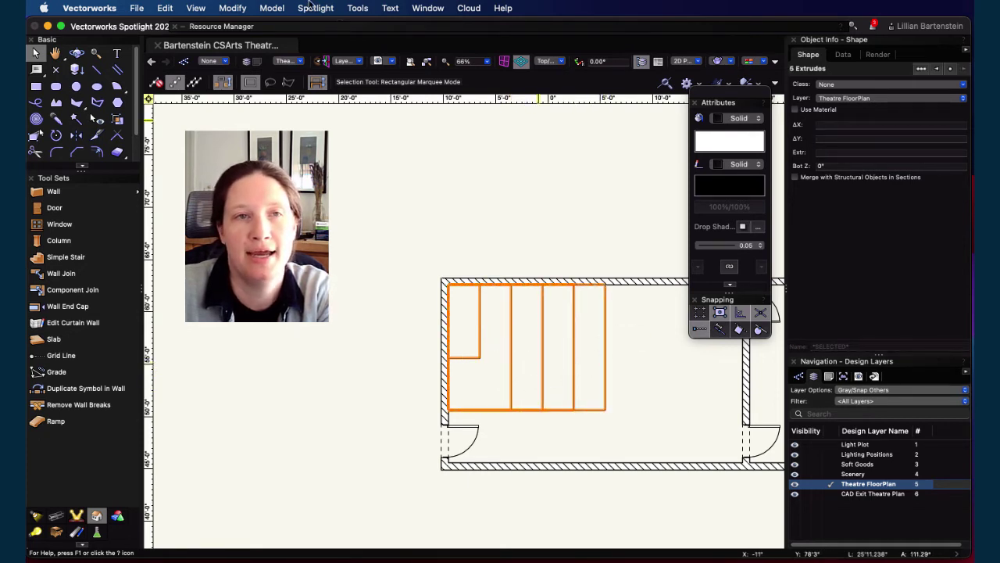
{"action": "left_click", "coordinate": [269, 9]}
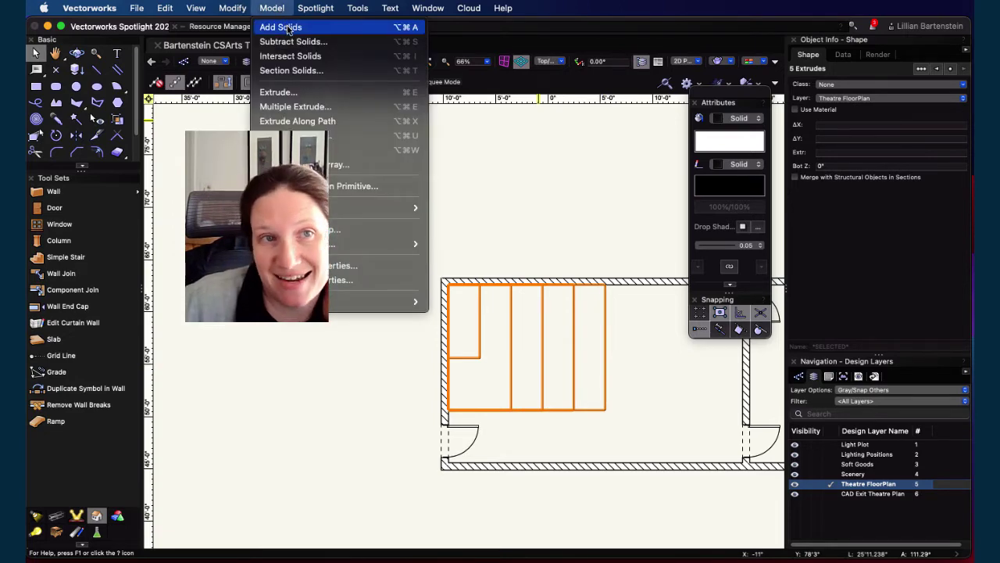
{"action": "left_click", "coordinate": [289, 29]}
{"action": "key", "text": "super+r"}
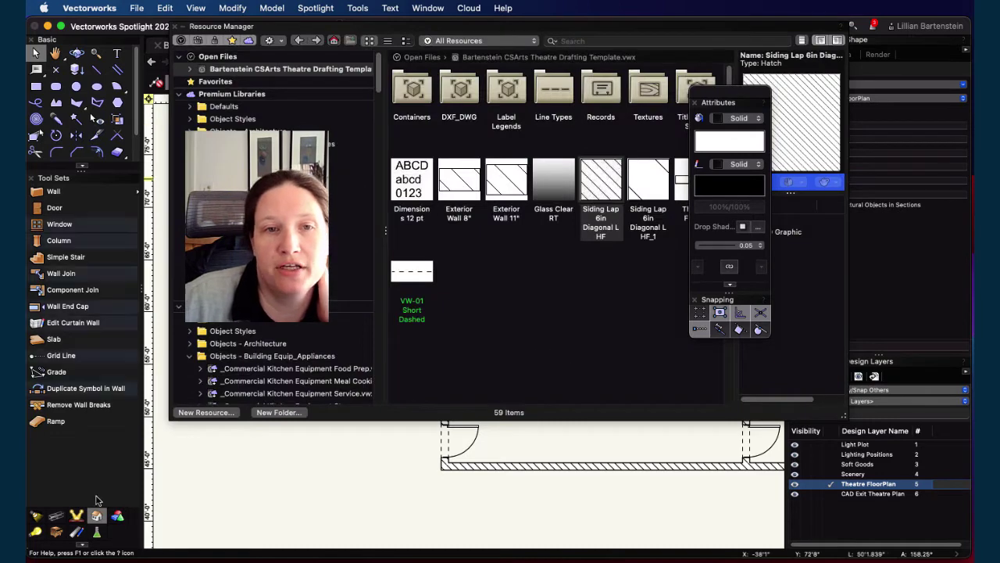
{"action": "key", "text": "super+r"}
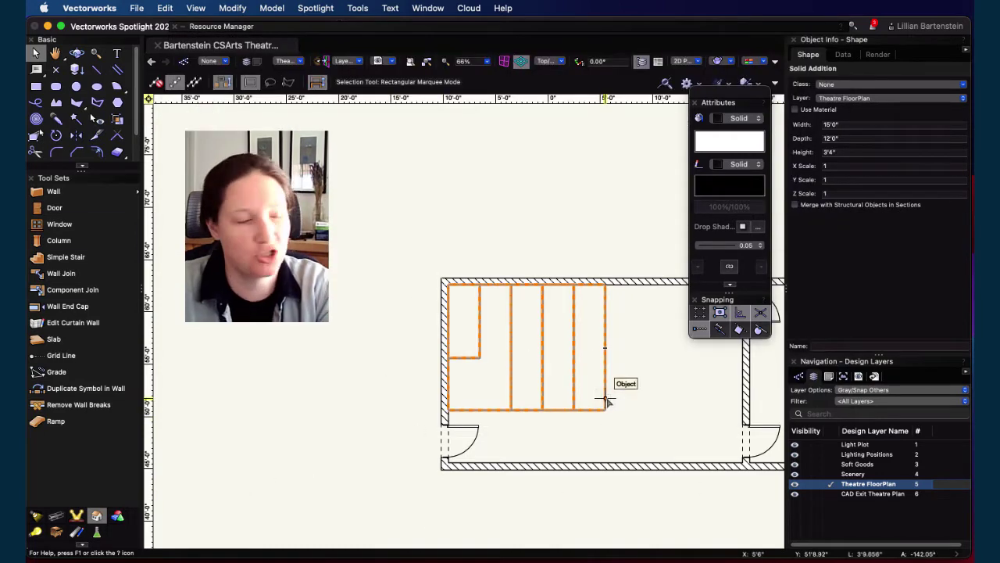
Examine the combined risers in 3D from several angles, return to the plan view and clear the selection
{"action": "key", "text": "shift+c"}
{"action": "left_click_drag", "start_coordinate": [607, 431], "coordinate": [517, 200]}
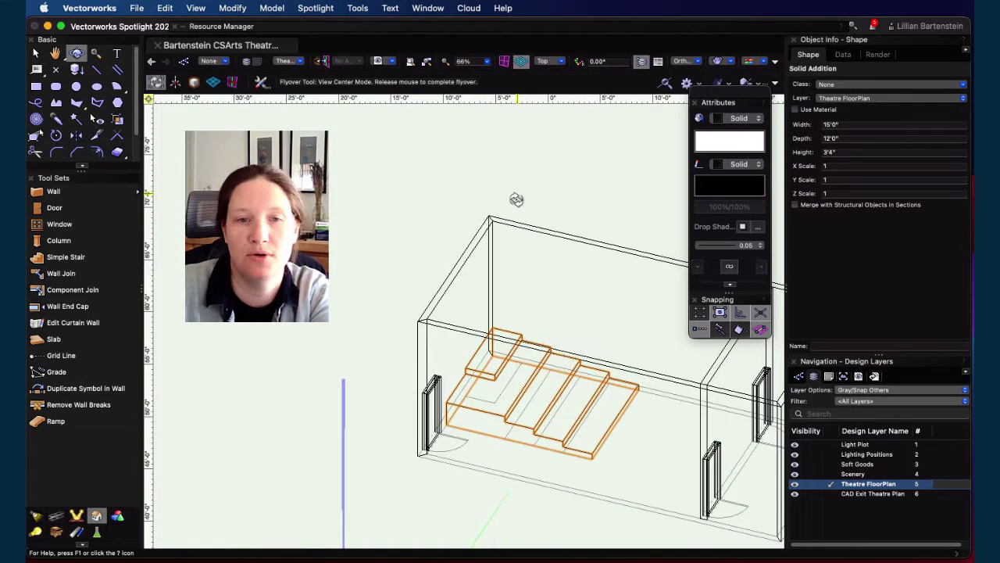
{"action": "left_click_drag", "start_coordinate": [572, 465], "coordinate": [741, 333]}
{"action": "left_click_drag", "start_coordinate": [744, 422], "coordinate": [669, 474]}
{"action": "key", "text": "super+5"}
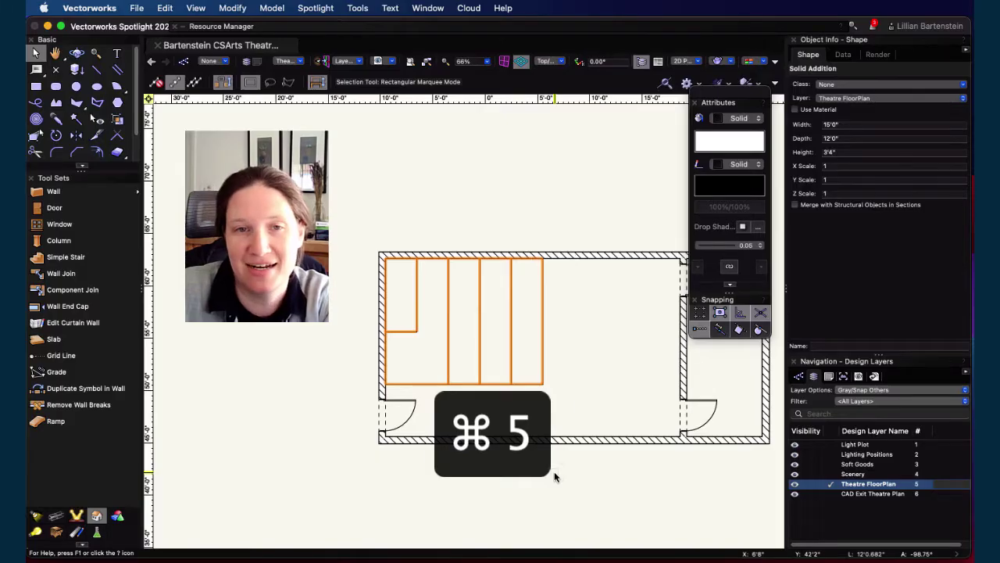
{"action": "left_click", "coordinate": [554, 471]}
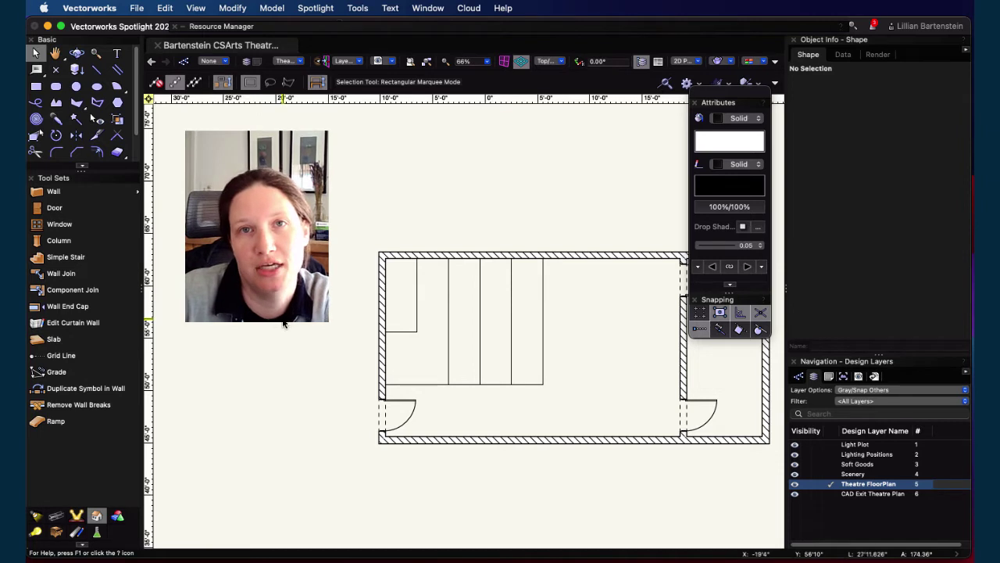
{"action": "middle_click_drag", "start_coordinate": [298, 323], "coordinate": [224, 328]}
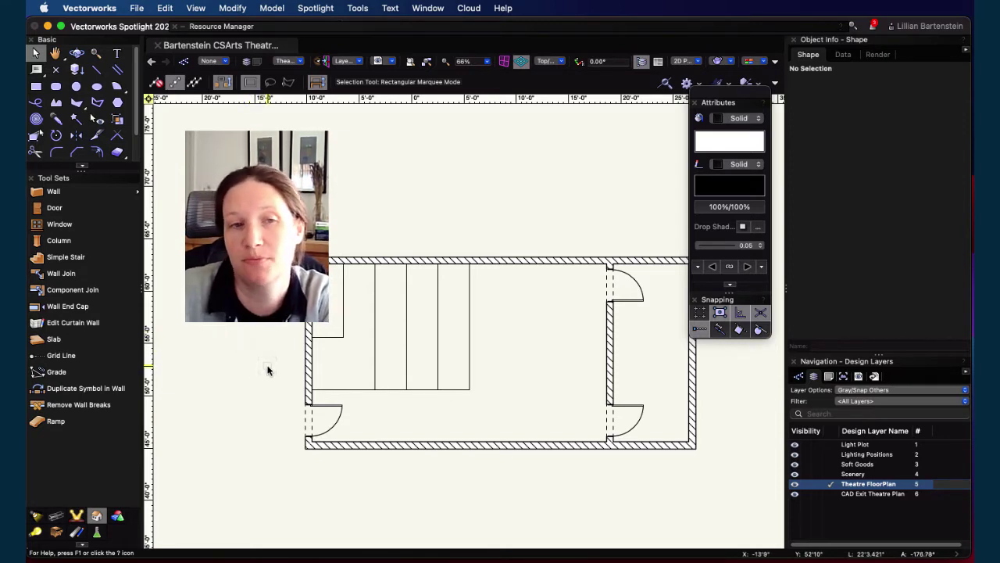
Draw a rectangular Seating Section from the risers' wall corner to about 3'6" past the front riser, facing away from the risers from its front-edge midpoint
{"action": "left_click", "coordinate": [76, 519]}
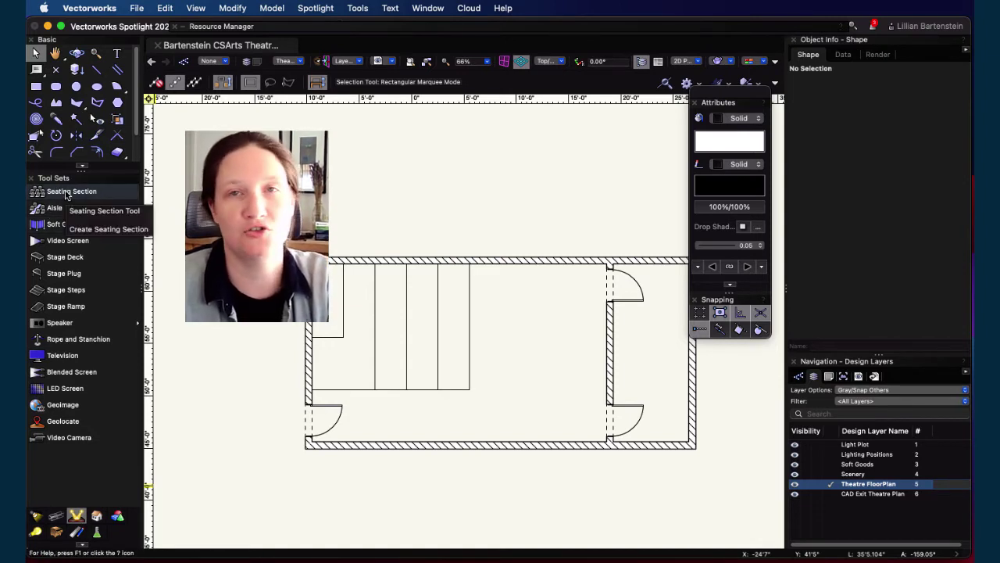
{"action": "left_click", "coordinate": [67, 196]}
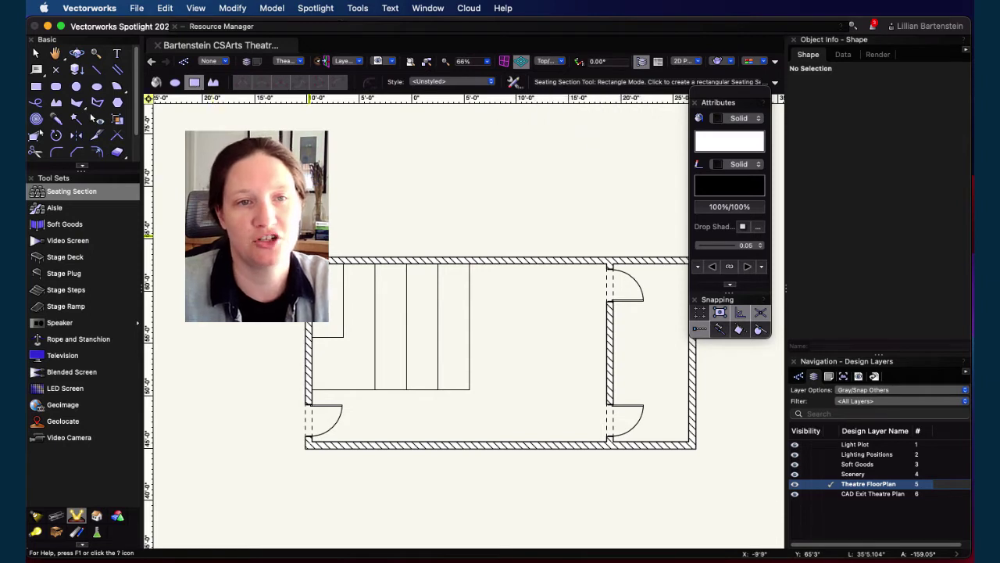
{"action": "left_click", "coordinate": [312, 264]}
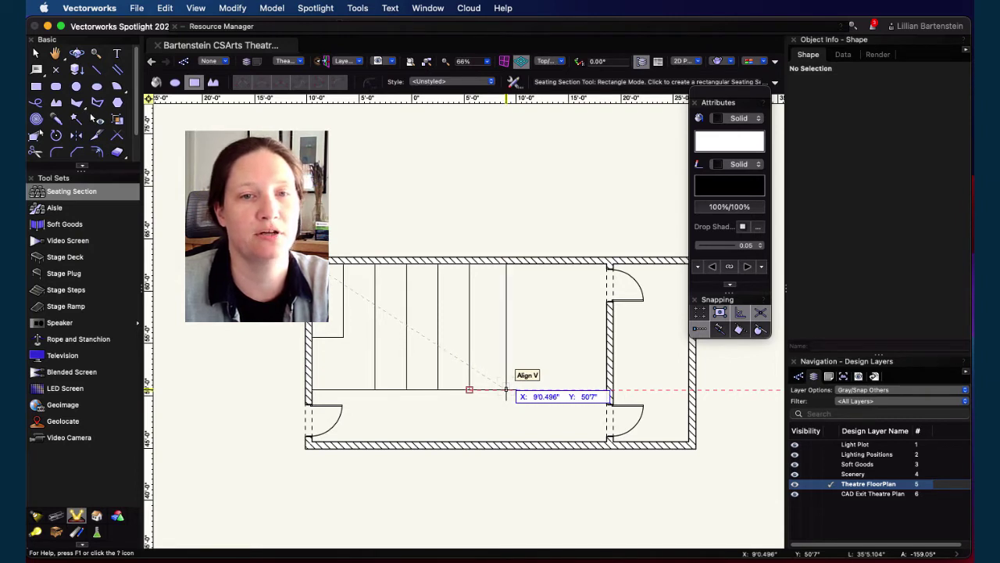
{"action": "left_click", "coordinate": [507, 389]}
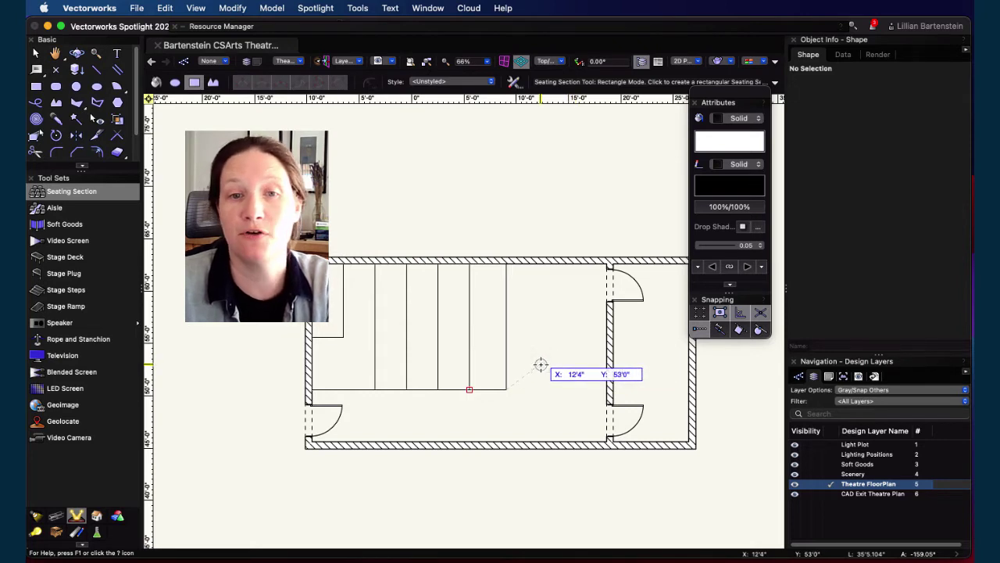
{"action": "left_click", "coordinate": [469, 327]}
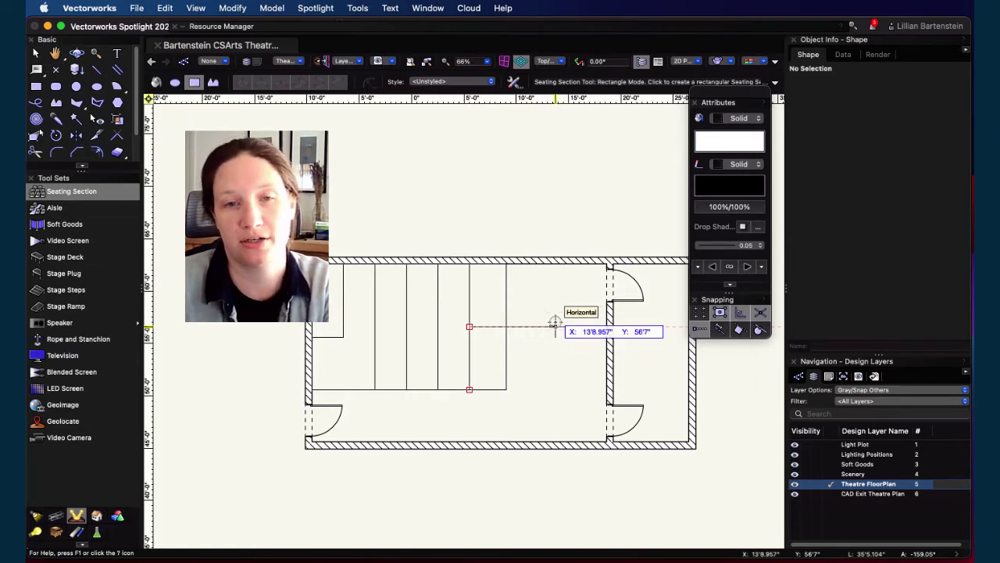
{"action": "left_click", "coordinate": [554, 324]}
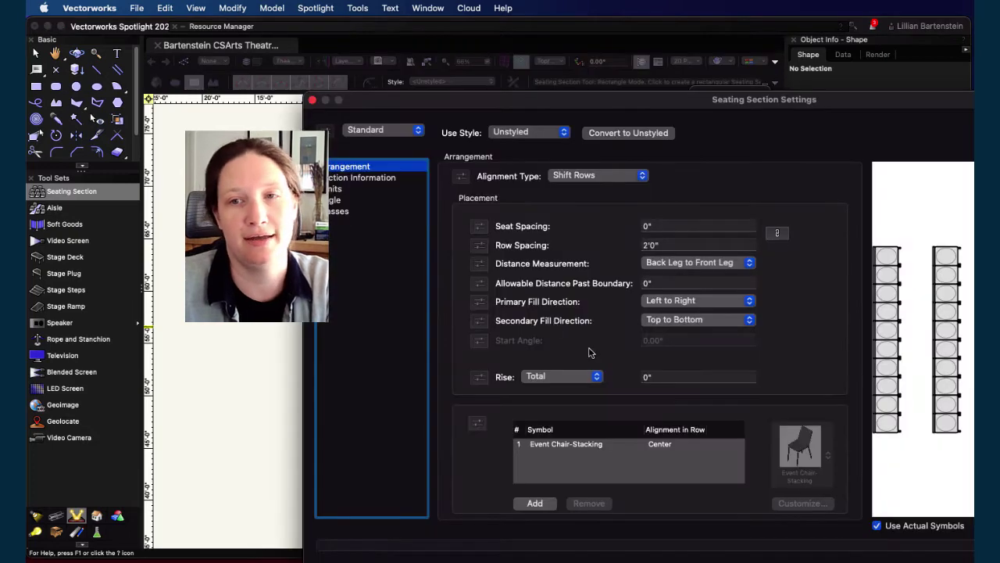
Choose Event Chair-Stacking from the default seat symbols as the seating section's chair
{"action": "left_click_drag", "start_coordinate": [930, 103], "coordinate": [672, 44]}
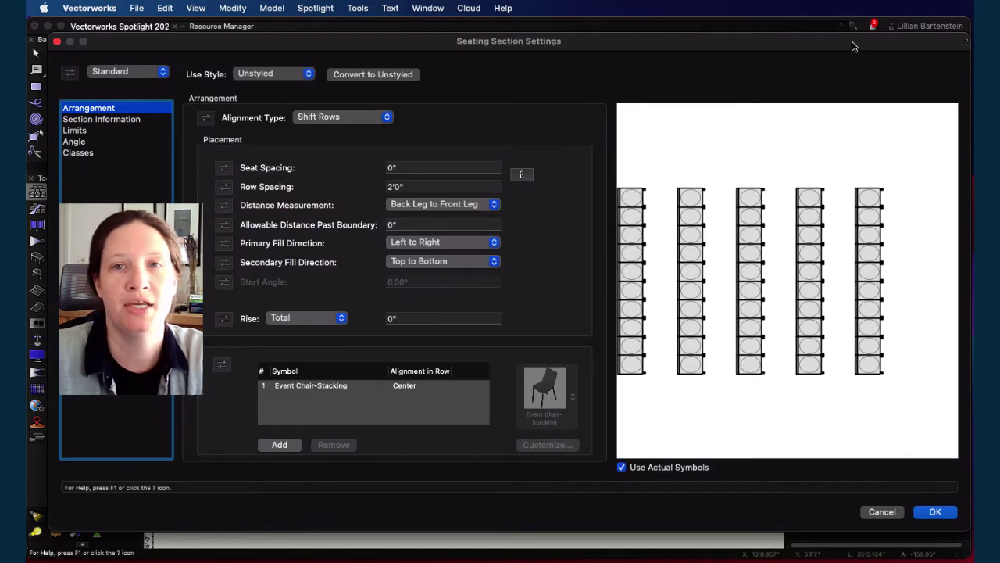
{"action": "mouse_move", "coordinate": [849, 41]}
{"action": "left_mouse_down"}
{"action": "mouse_move", "coordinate": [826, 39]}
{"action": "mouse_move", "coordinate": [838, 39]}
{"action": "left_mouse_up"}
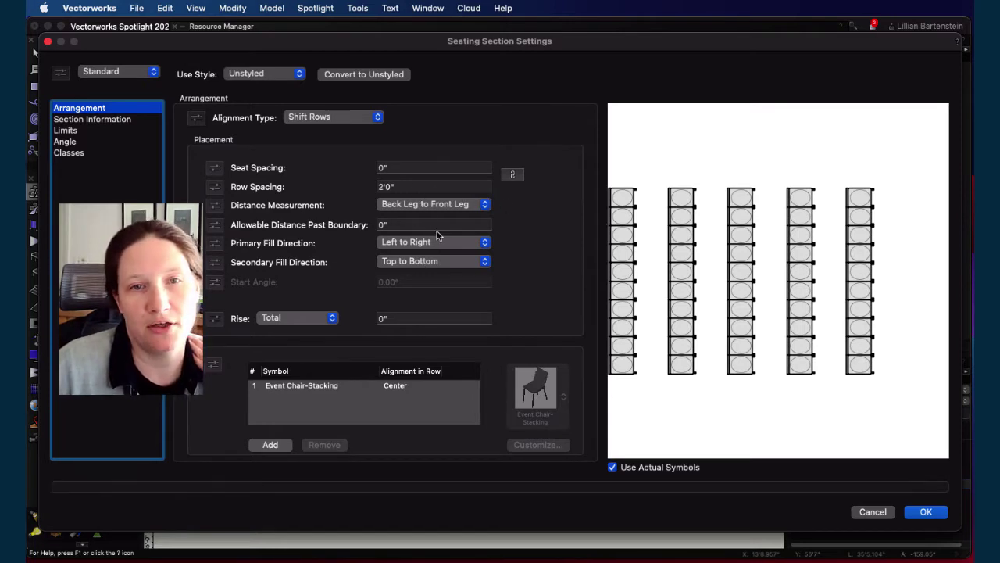
{"action": "left_click", "coordinate": [310, 388]}
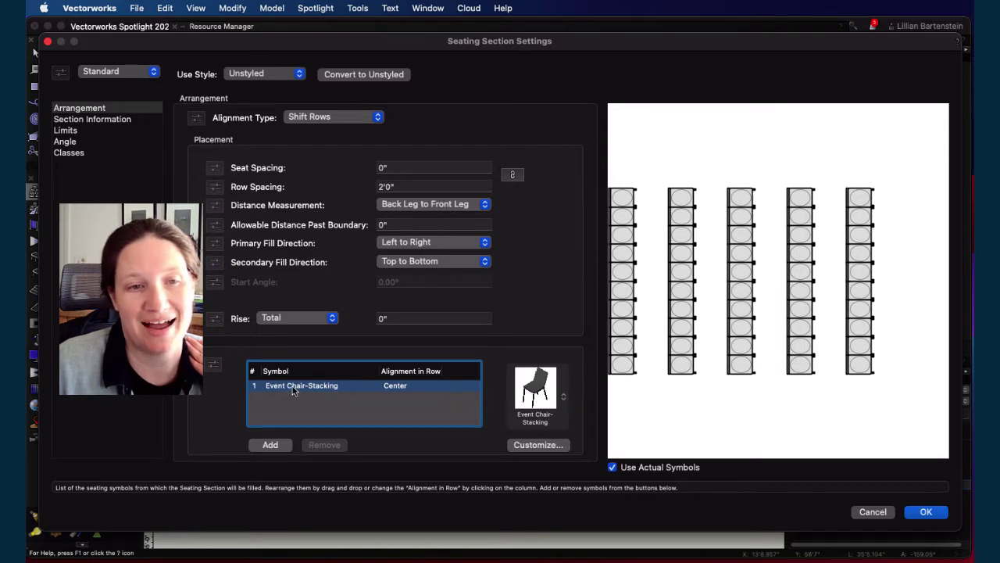
{"action": "left_click", "coordinate": [536, 388]}
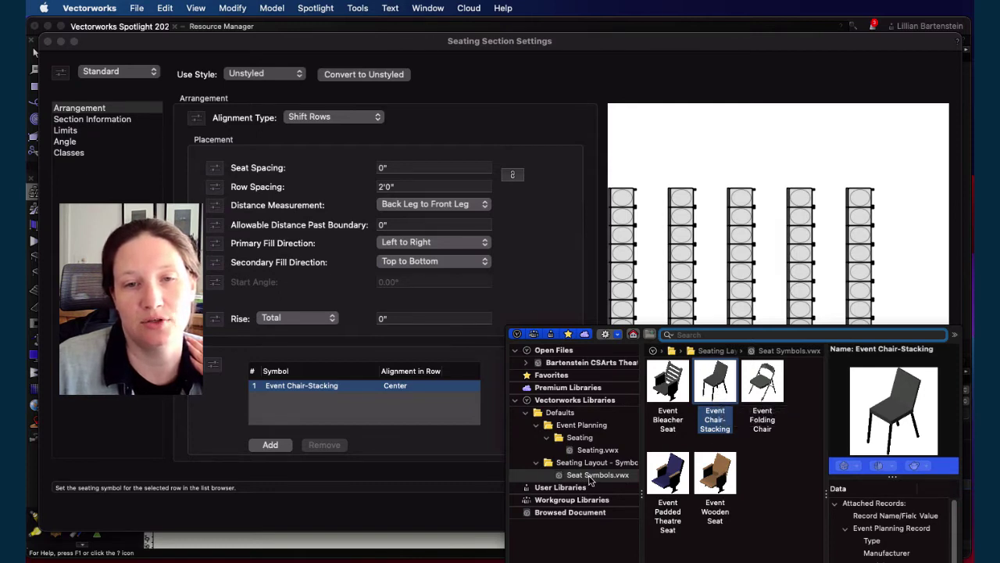
{"action": "left_click", "coordinate": [716, 387]}
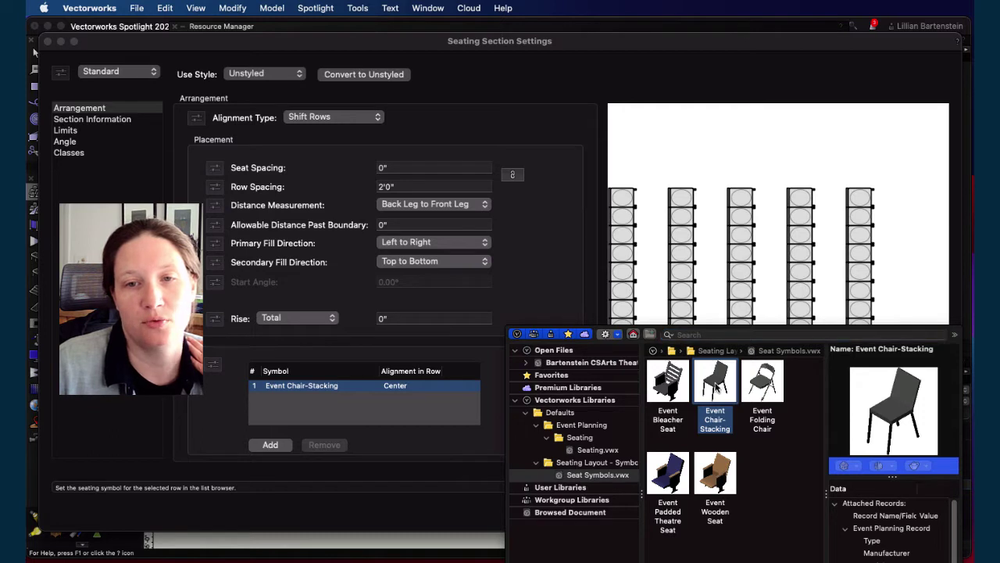
{"action": "double_click", "coordinate": [717, 387]}
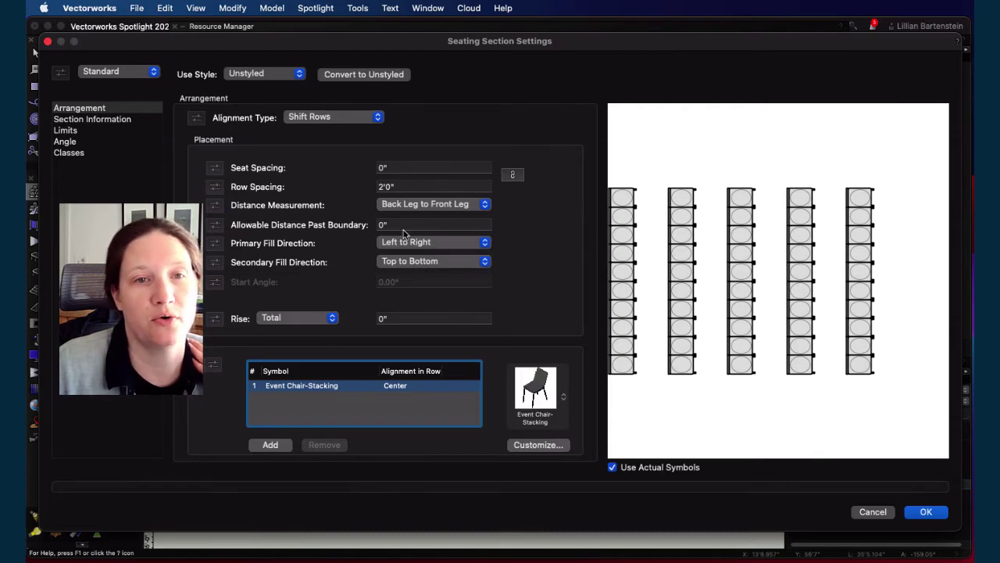
Set the seating row spacing to 3'-0", measured Front Leg to Front Leg
{"action": "left_click", "coordinate": [416, 187]}
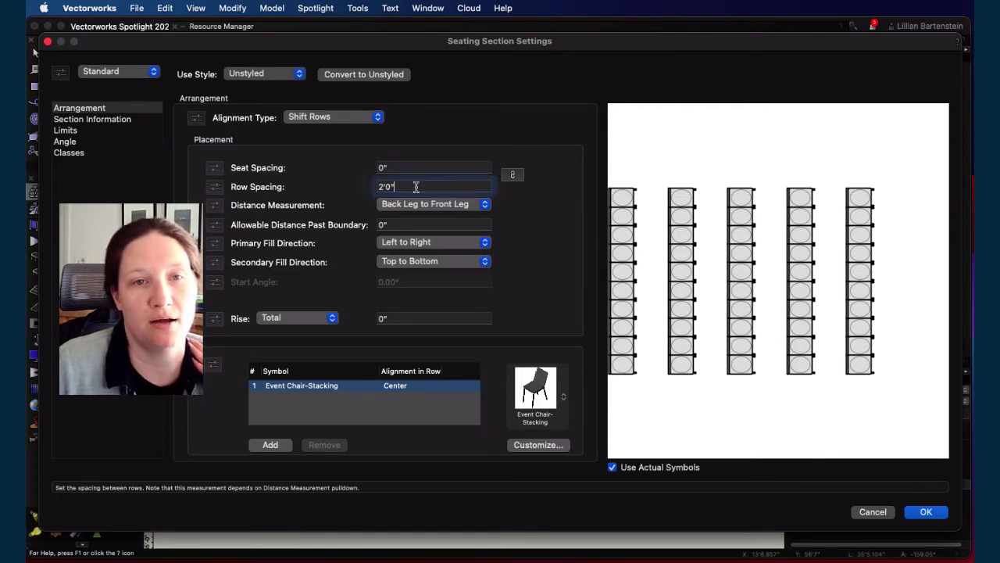
{"action": "left_click_drag", "start_coordinate": [426, 186], "coordinate": [313, 187]}
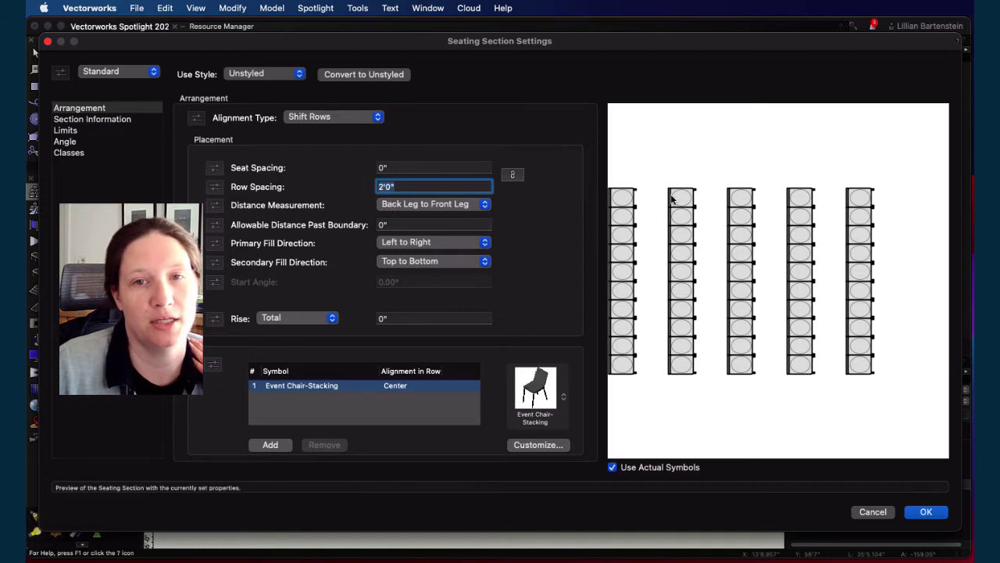
{"action": "left_click", "coordinate": [432, 206]}
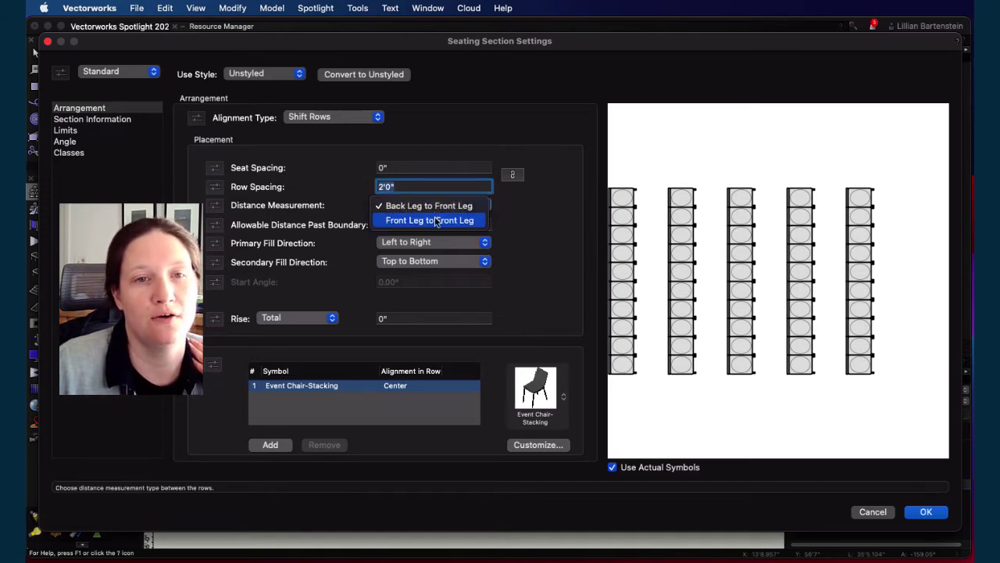
{"action": "left_click", "coordinate": [437, 222]}
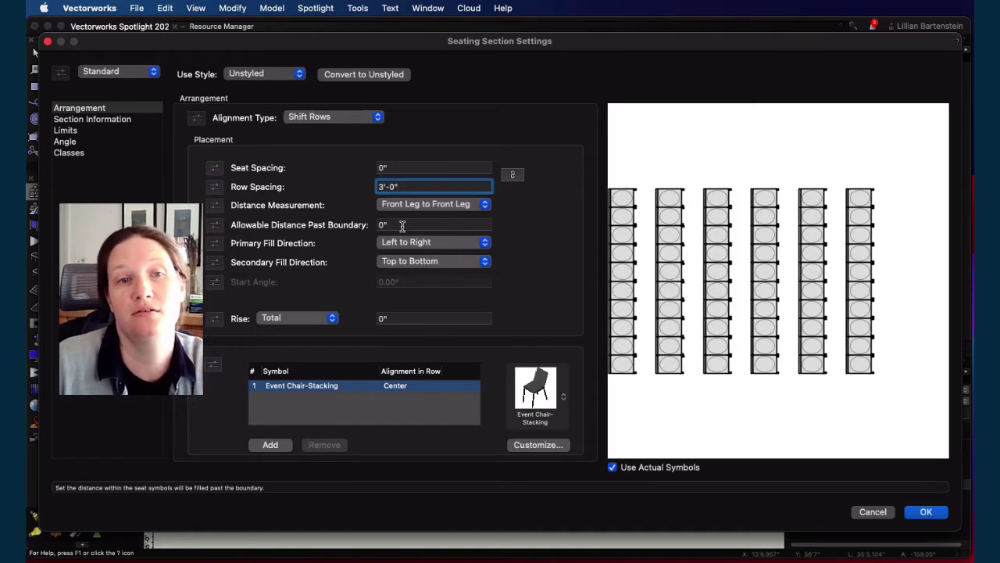
{"action": "left_click", "coordinate": [402, 226]}
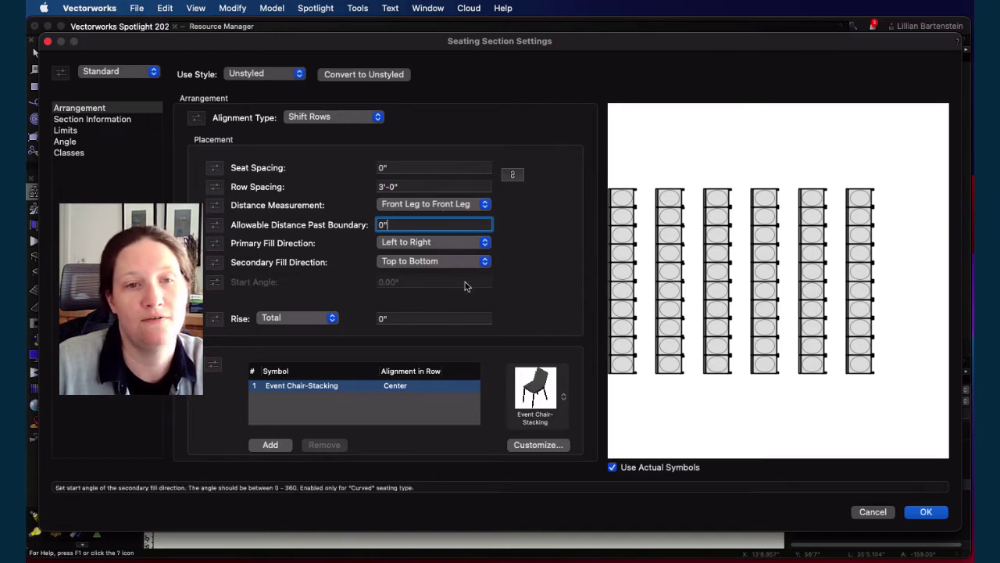
Set the seating rise to 8" Per Row, check the section numbering options, and return to the arrangement settings
{"action": "left_click", "coordinate": [323, 317]}
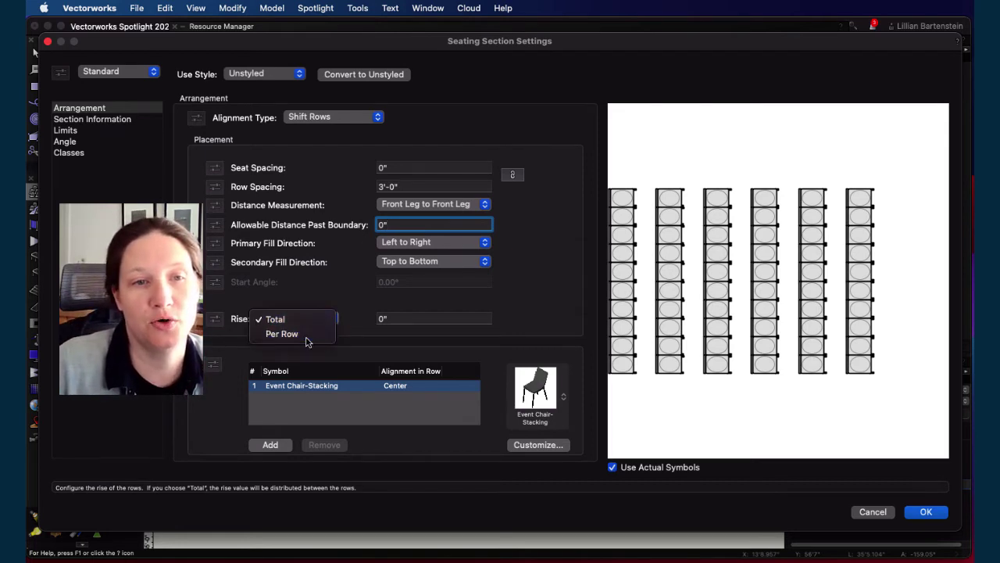
{"action": "left_click", "coordinate": [308, 340]}
{"action": "key", "text": "Tab"}
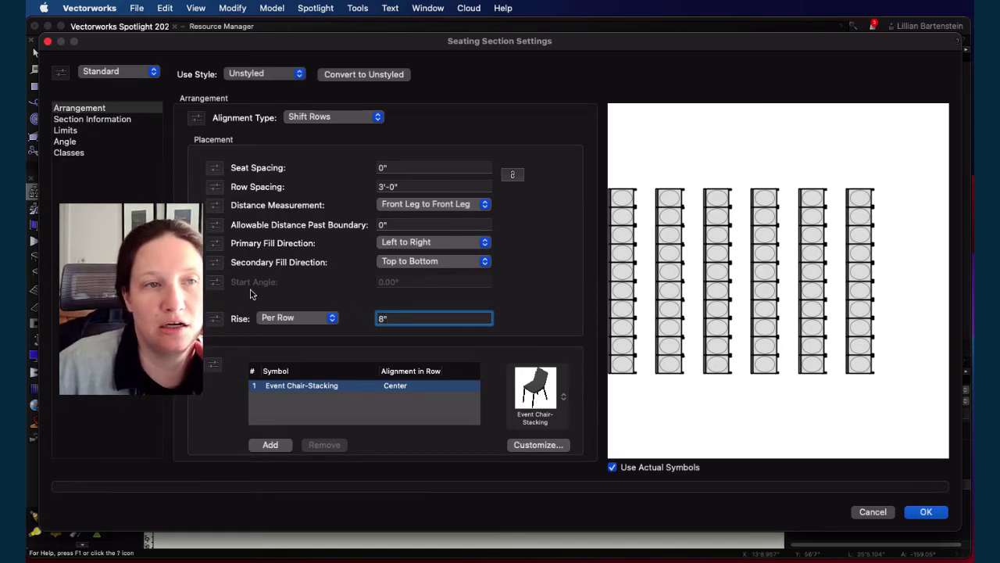
{"action": "left_click", "coordinate": [117, 119]}
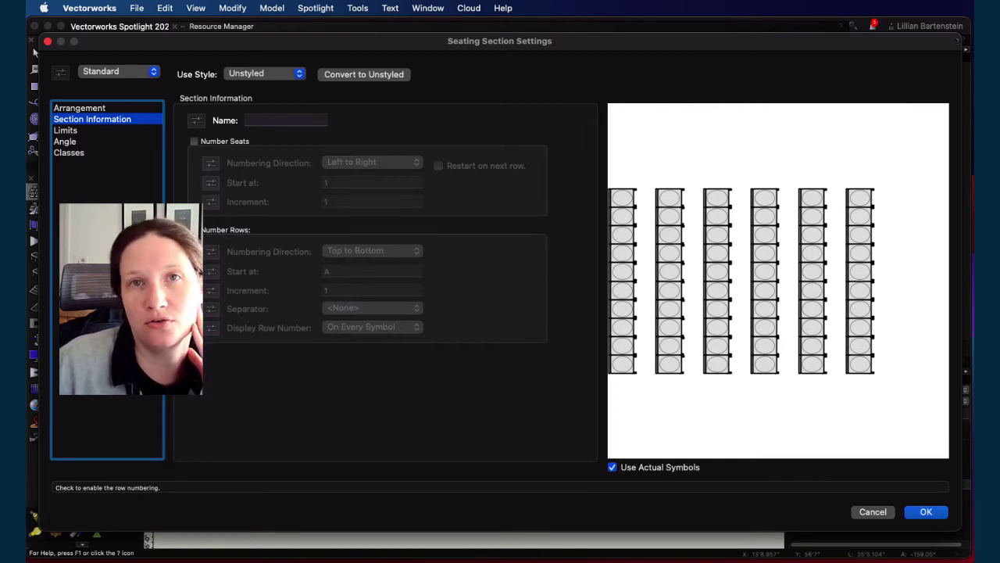
{"action": "left_click", "coordinate": [74, 108]}
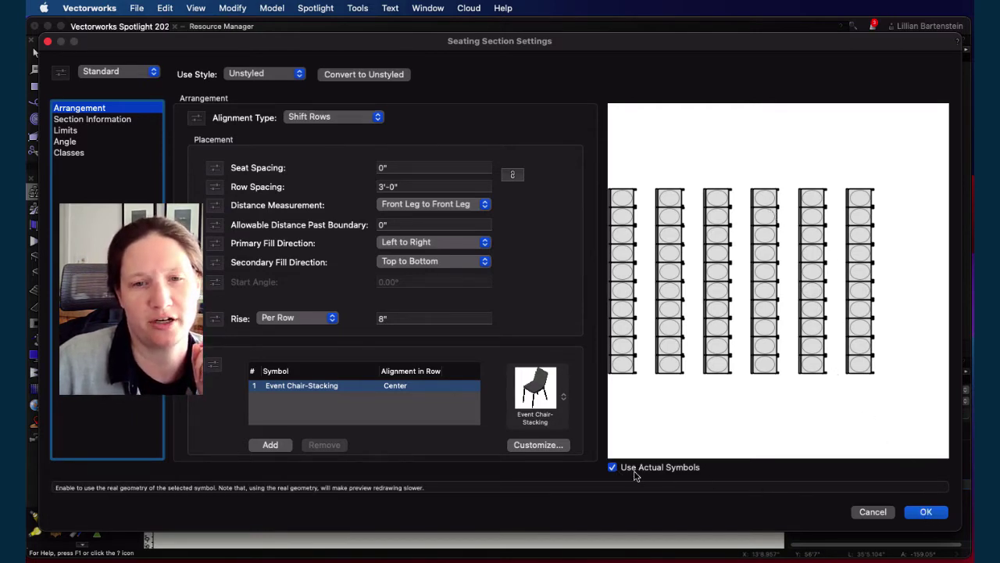
Create the seating section with the chosen settings and move it about 1'6" toward the wall behind the back row
{"action": "left_click", "coordinate": [925, 512]}
{"action": "left_click", "coordinate": [555, 326]}
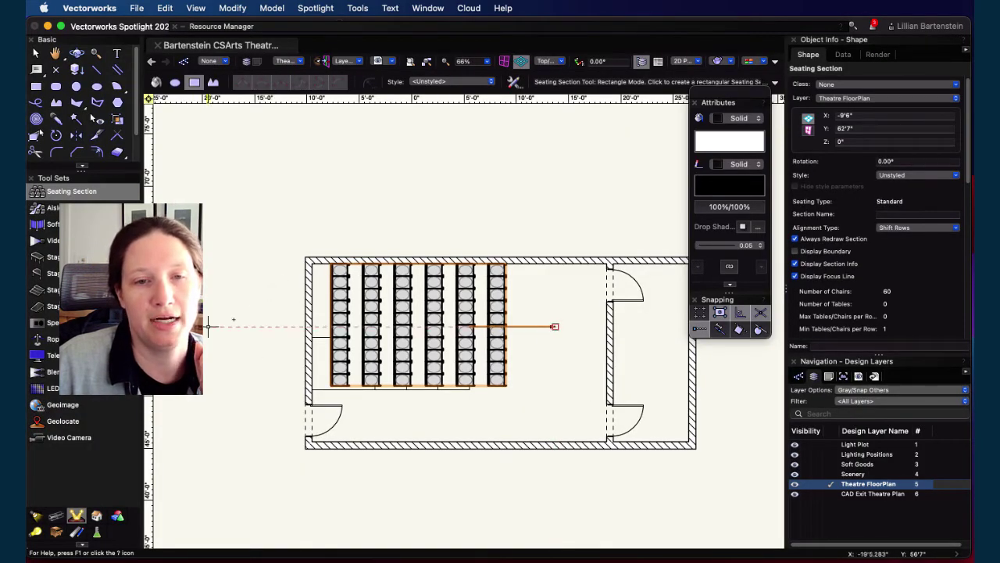
{"action": "scroll", "coordinate": [407, 364], "scroll_direction": "up", "scroll_amount": 3}
{"action": "scroll", "coordinate": [495, 367], "scroll_direction": "up", "scroll_amount": 1}
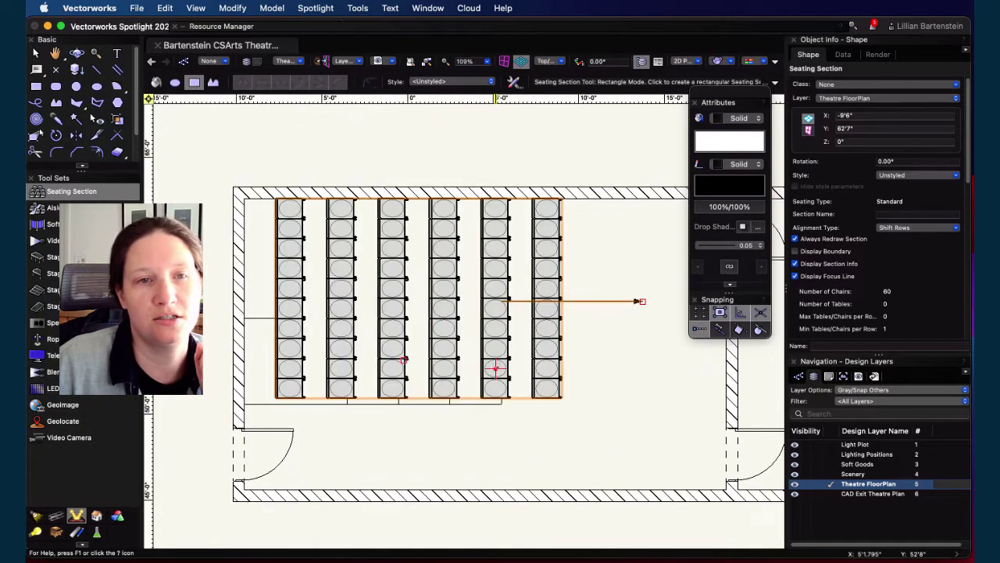
{"action": "scroll", "coordinate": [519, 395], "scroll_direction": "up", "scroll_amount": 2}
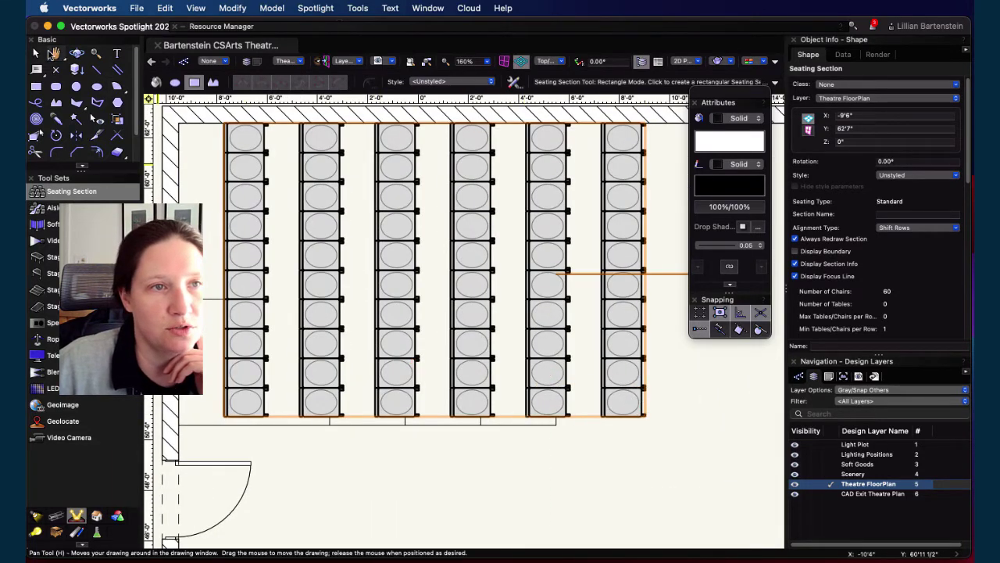
{"action": "key", "text": "x"}
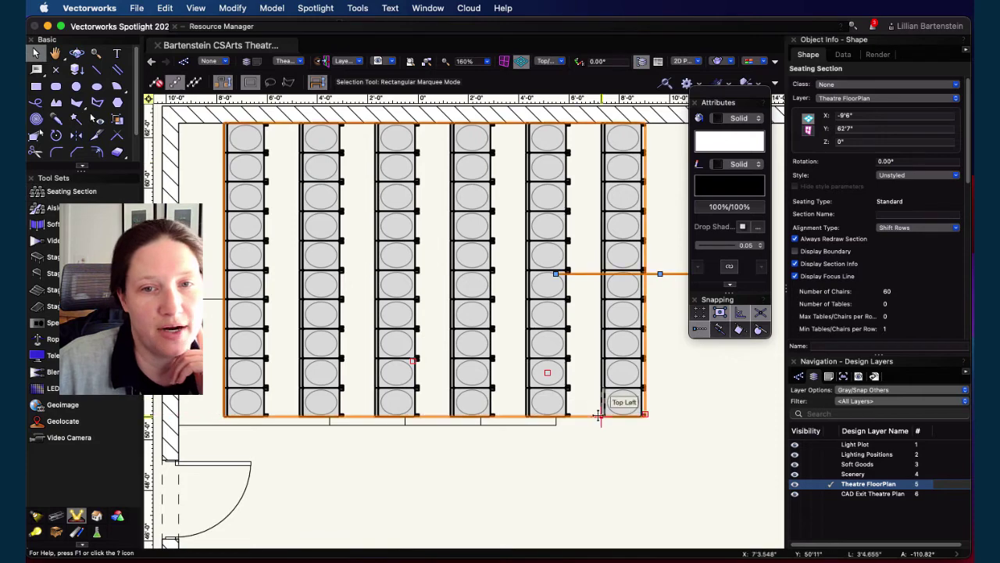
{"action": "left_click_drag", "start_coordinate": [600, 416], "coordinate": [565, 416]}
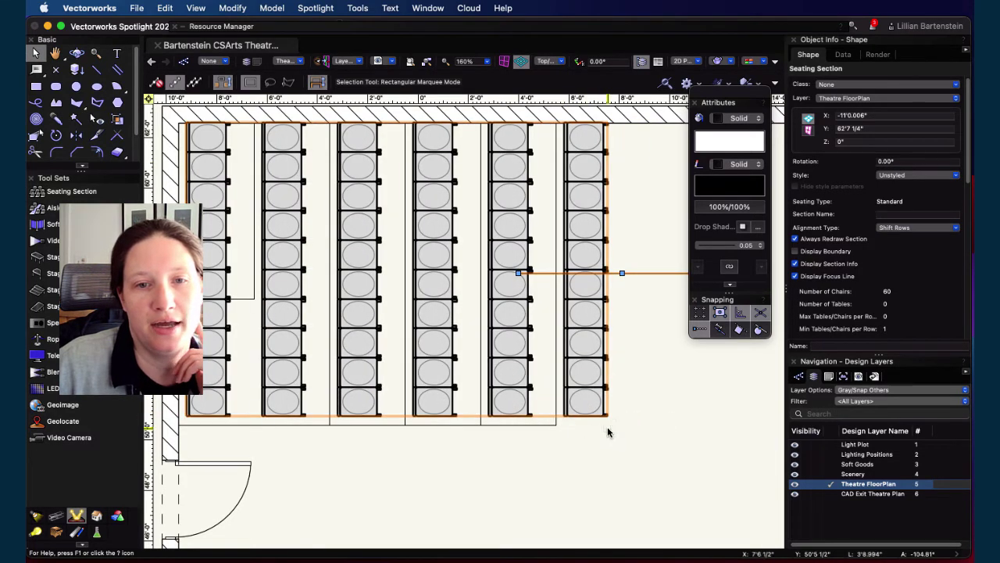
Nudge the seating section in small increments toward the wall until the back row sits against it
{"action": "key", "text": "shift+Left"}
{"action": "key", "text": "shift+Left"}
{"action": "key", "text": "shift+Left"}
{"action": "key", "text": "shift+Left"}
{"action": "key", "text": "shift+Left"}
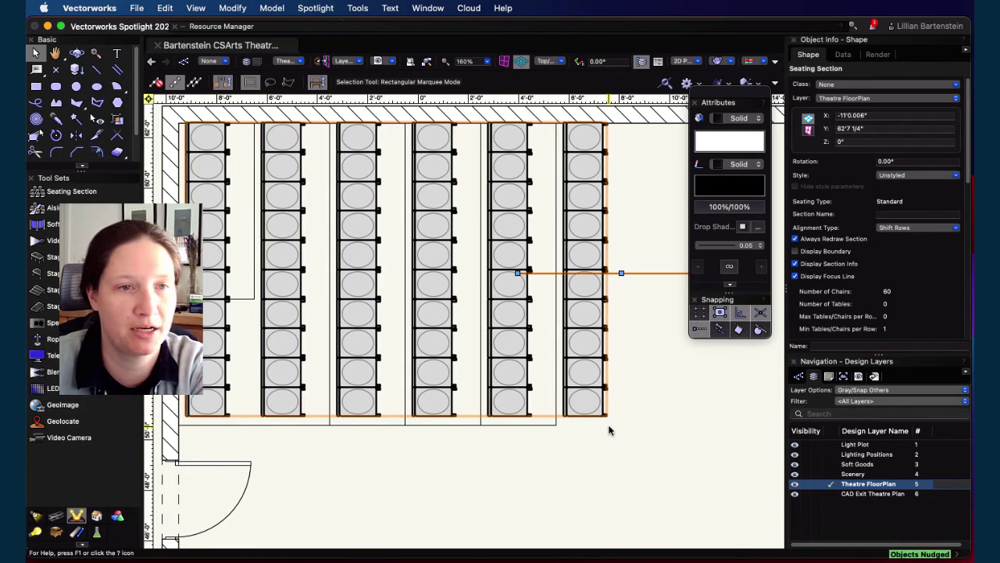
{"action": "key", "text": "shift+Left"}
{"action": "key", "text": "shift+Left"}
{"action": "key", "text": "shift+Left"}
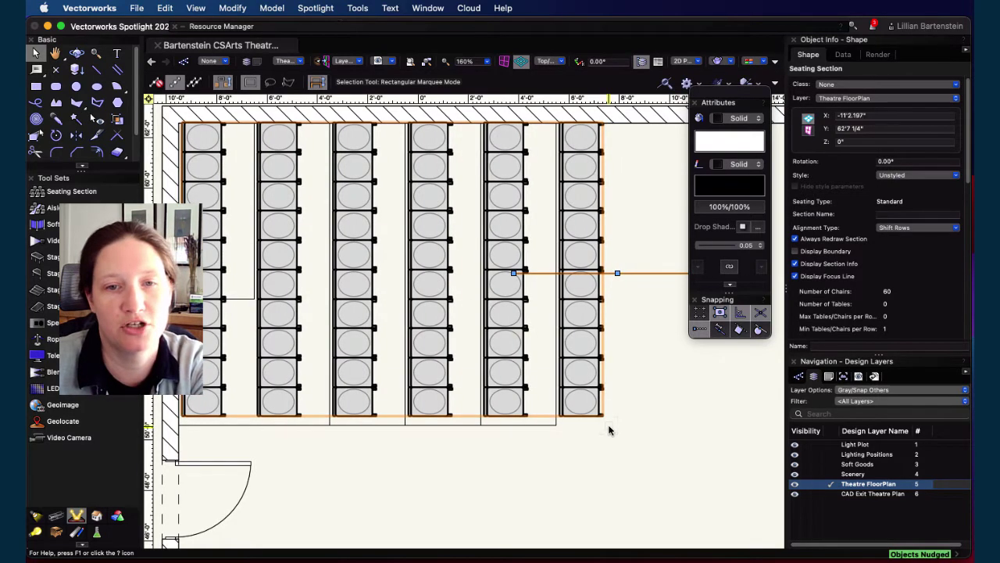
{"action": "key", "text": "shift+Right"}
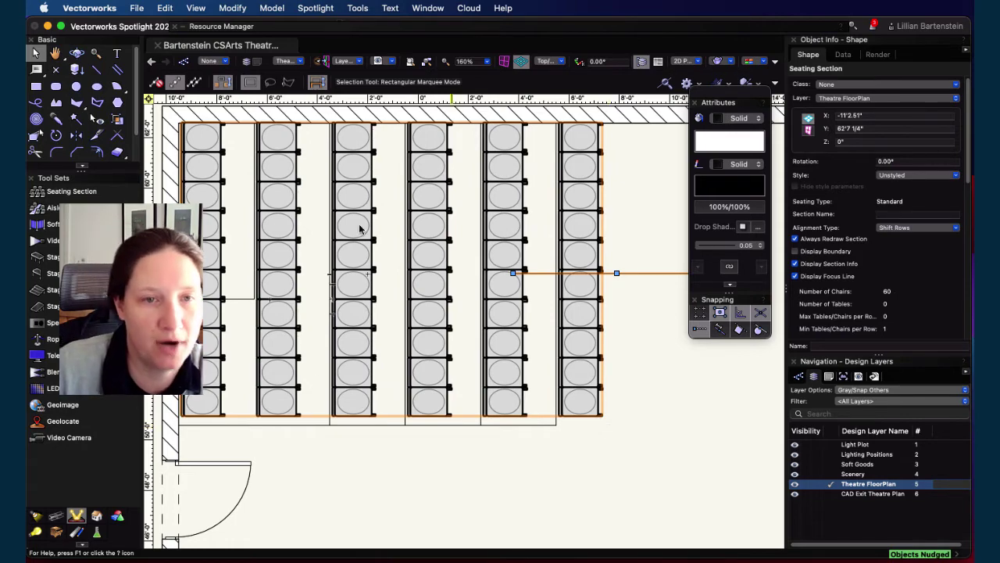
Orbit the model to check in 3D how the chair rows sit on the risers, and return to Top/Plan view
{"action": "scroll", "coordinate": [341, 350], "scroll_direction": "down", "scroll_amount": 3}
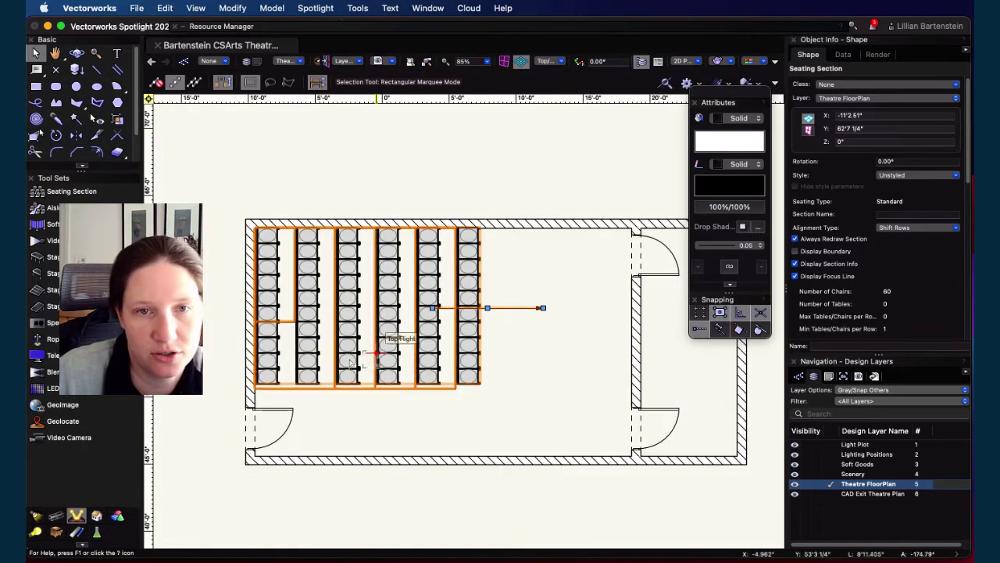
{"action": "key", "text": "shift+c"}
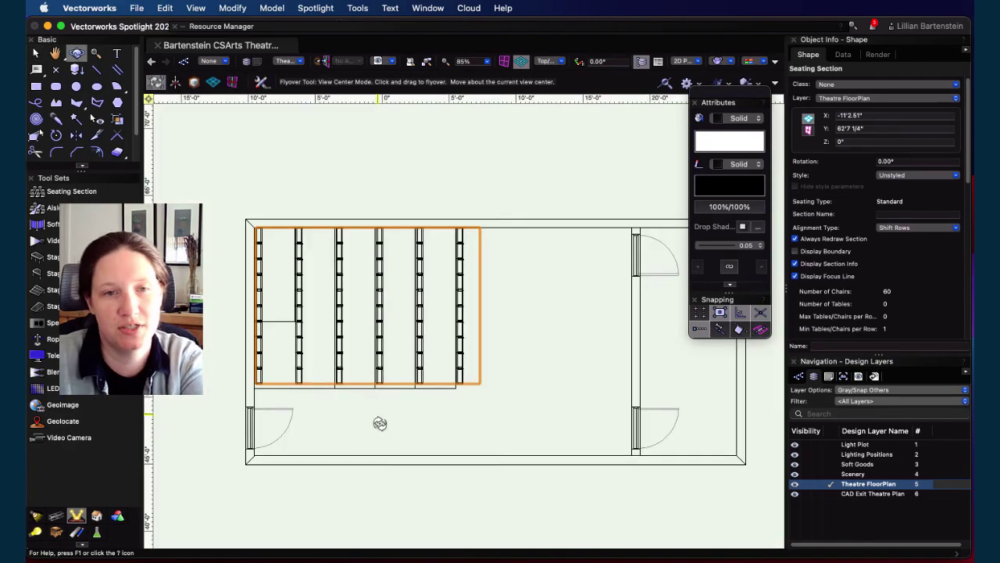
{"action": "left_click_drag", "start_coordinate": [386, 440], "coordinate": [431, 469]}
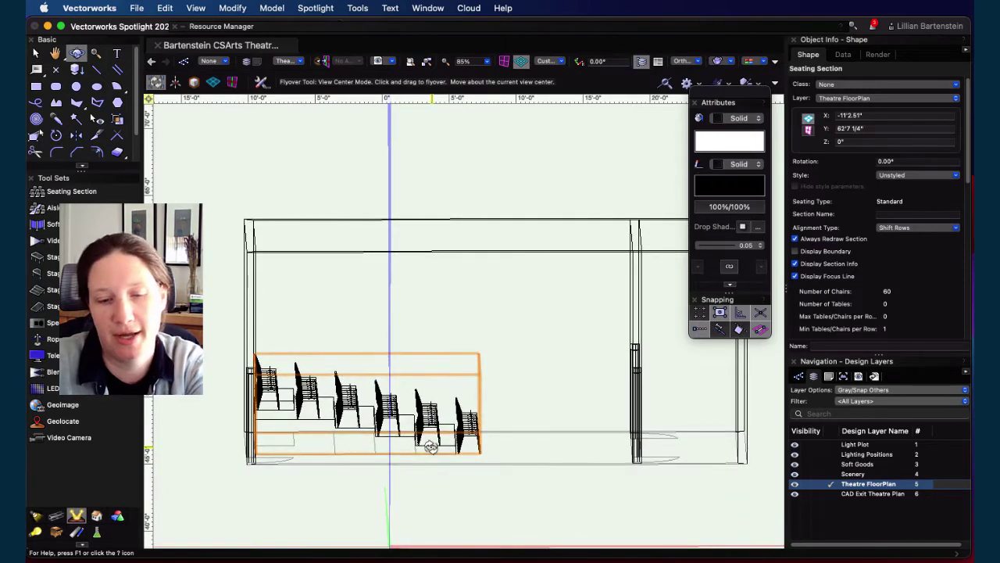
{"action": "key", "text": "super+5"}
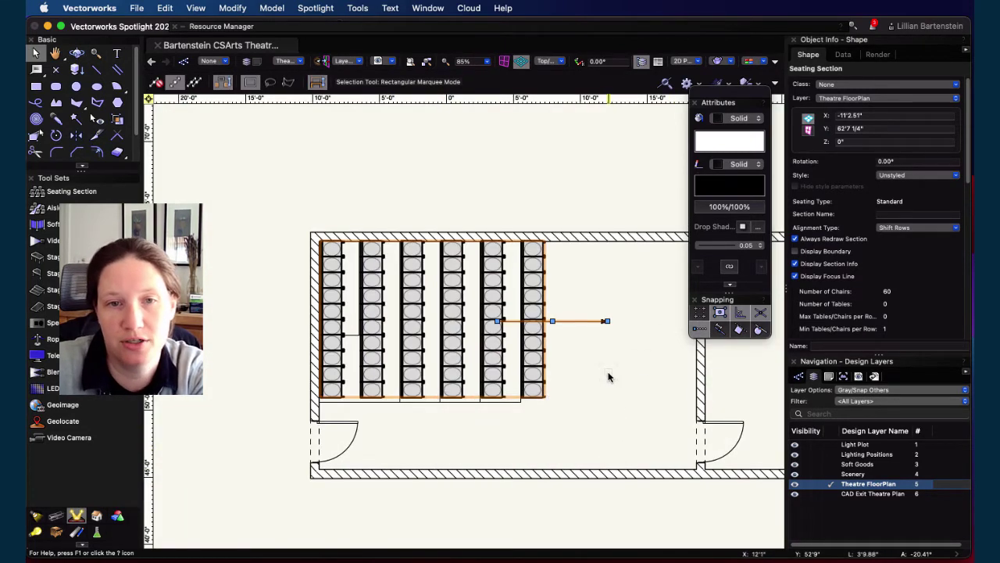
Turn off the display of the seating section's focus line
{"action": "left_click", "coordinate": [604, 369]}
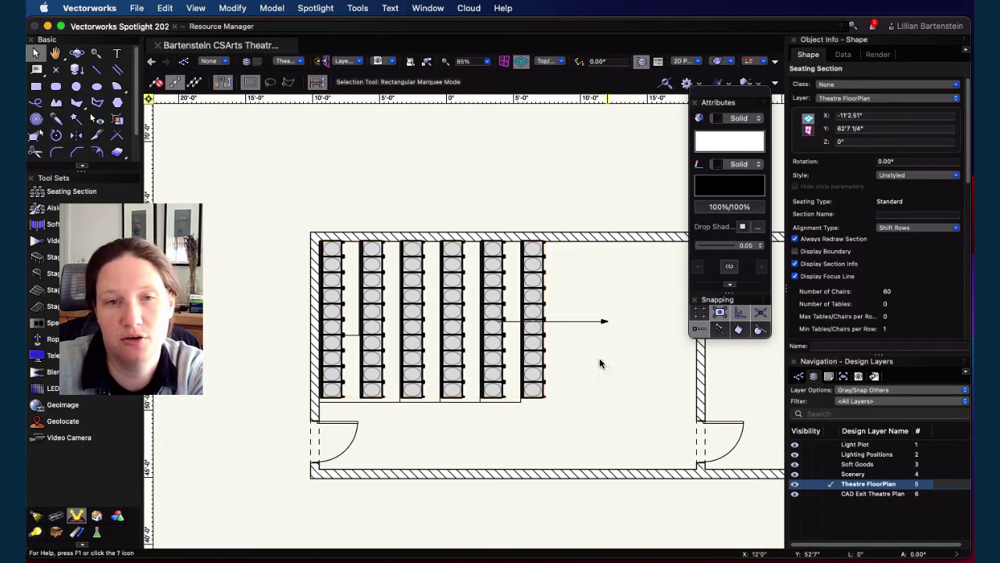
{"action": "left_click", "coordinate": [582, 322]}
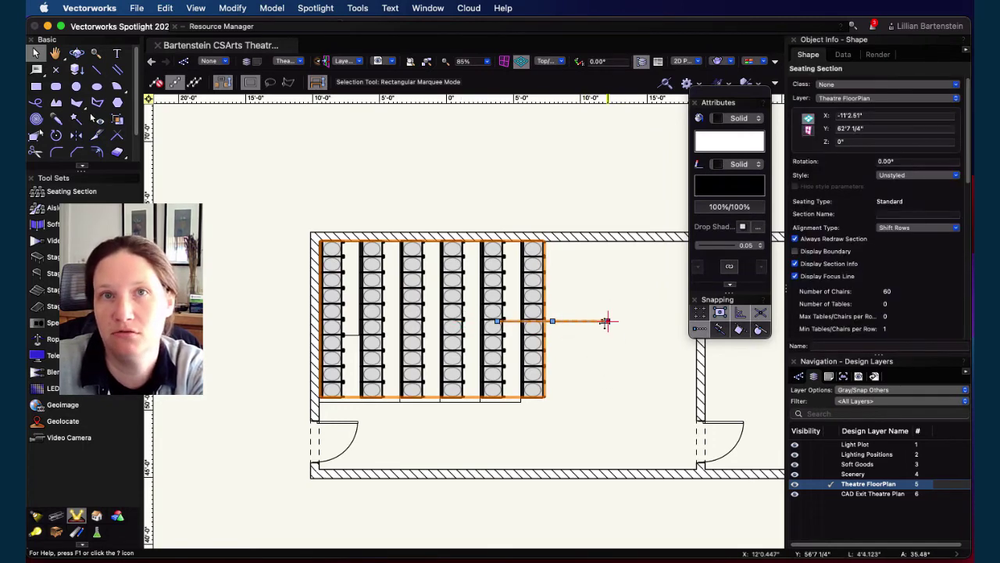
{"action": "left_click", "coordinate": [796, 277]}
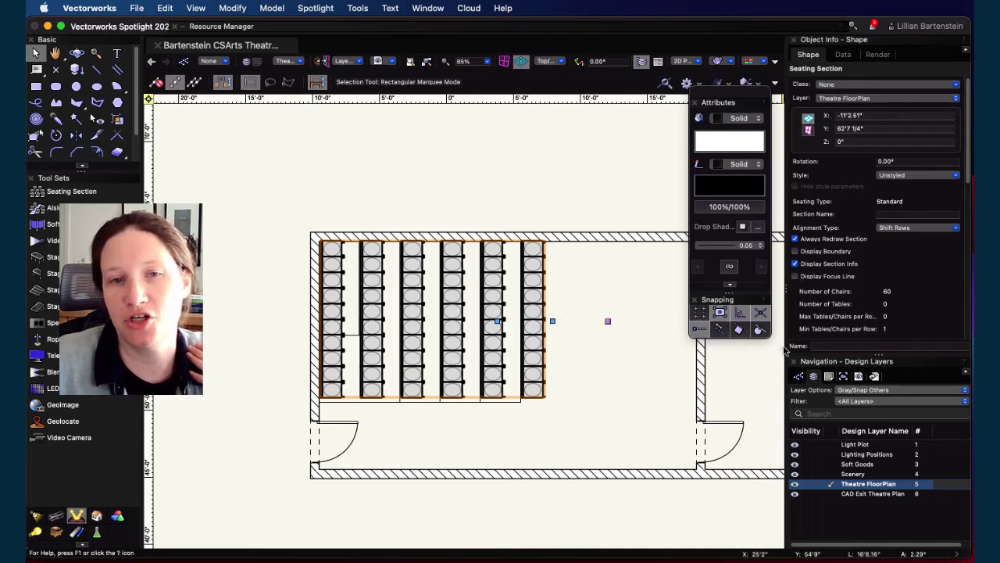
{"action": "left_click", "coordinate": [575, 413]}
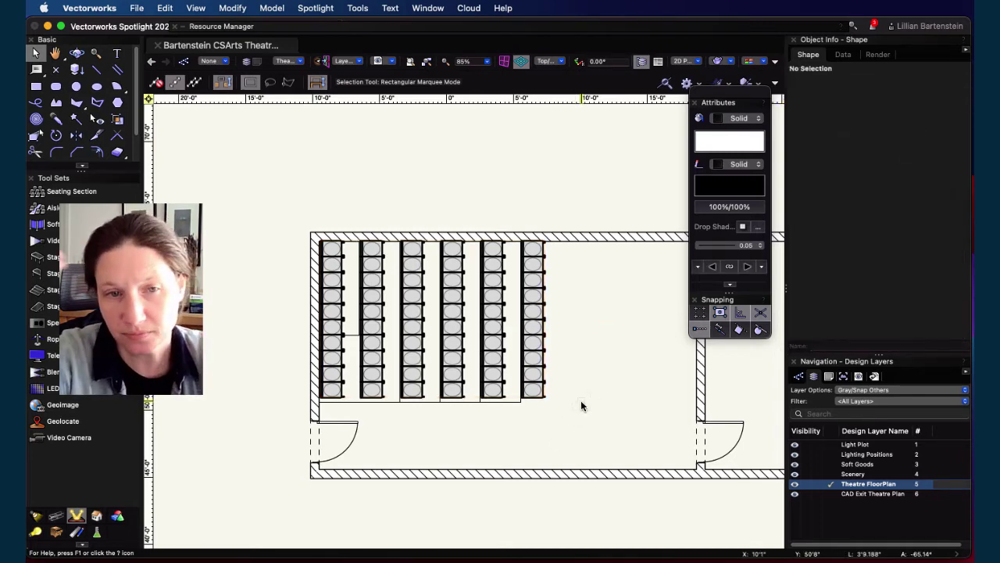
Edit the seating section's seats and delete the four door-side chairs from each of the two back rows
{"action": "double_click", "coordinate": [541, 394]}
{"action": "left_click", "coordinate": [532, 449]}
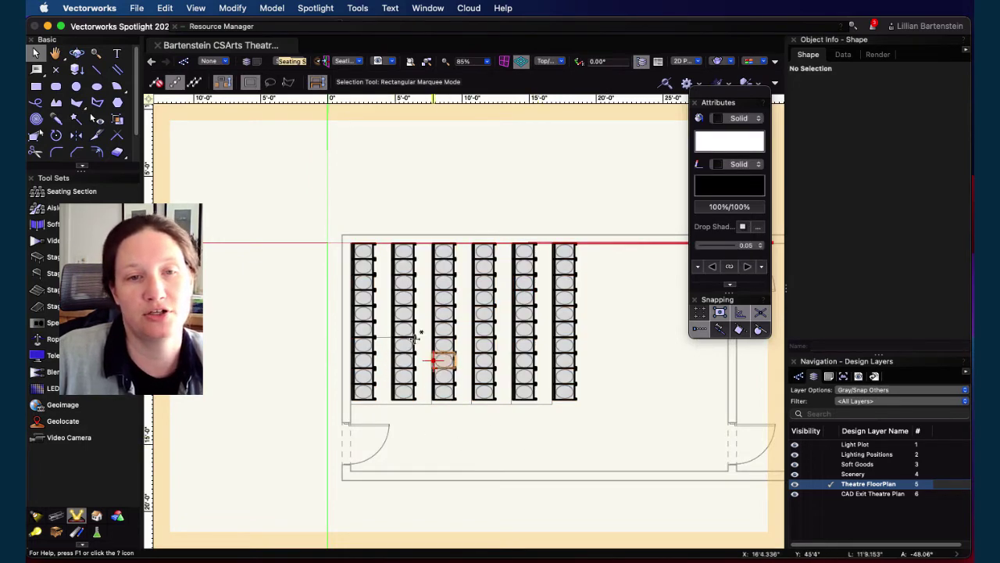
{"action": "left_click_drag", "start_coordinate": [420, 425], "coordinate": [340, 328]}
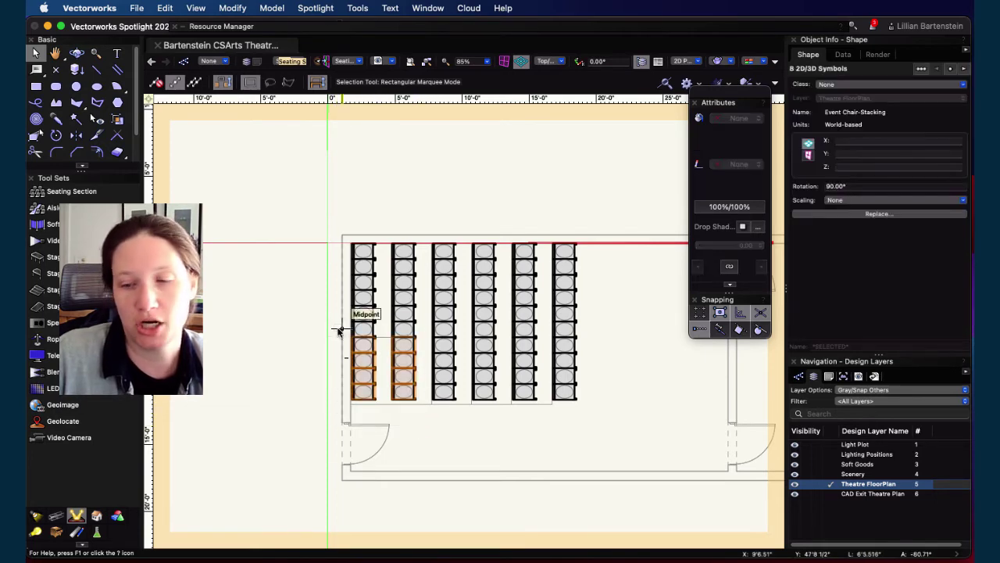
{"action": "key", "text": "Delete"}
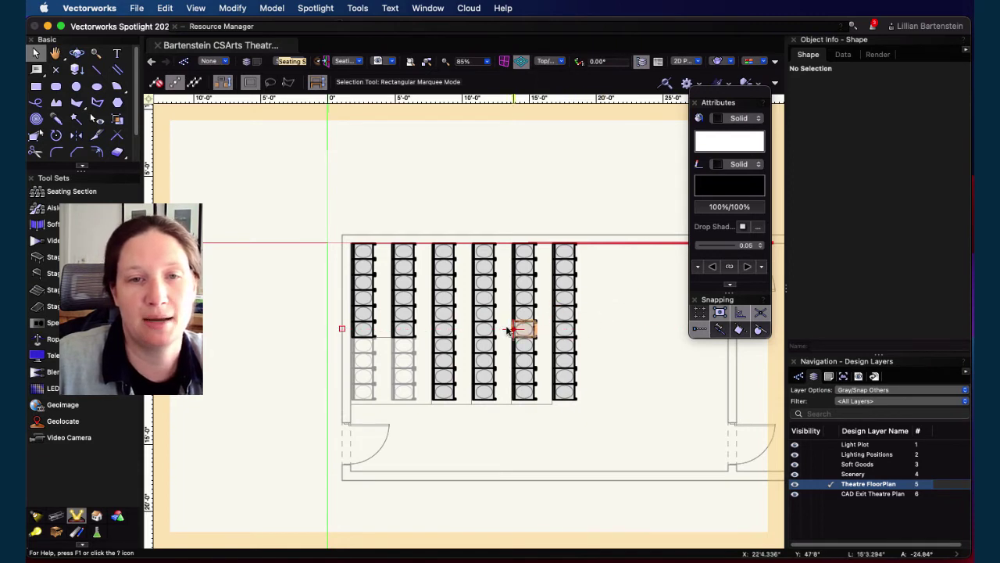
Delete the fifth and sixth chairs from the front five rows for an aisle, and exit seat editing with automatic bounding box reshaping
{"action": "left_click_drag", "start_coordinate": [593, 346], "coordinate": [384, 297]}
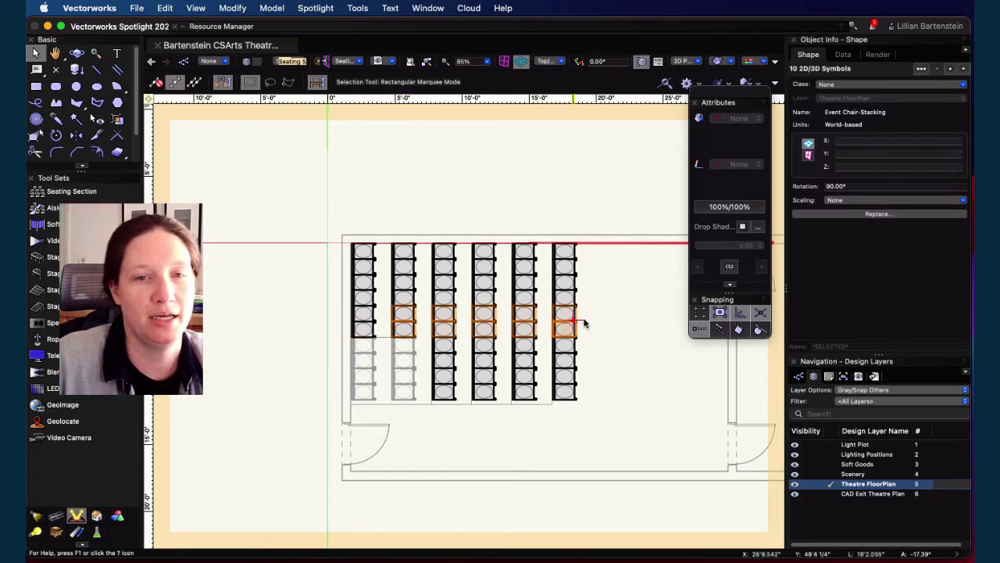
{"action": "key", "text": "BackSpace"}
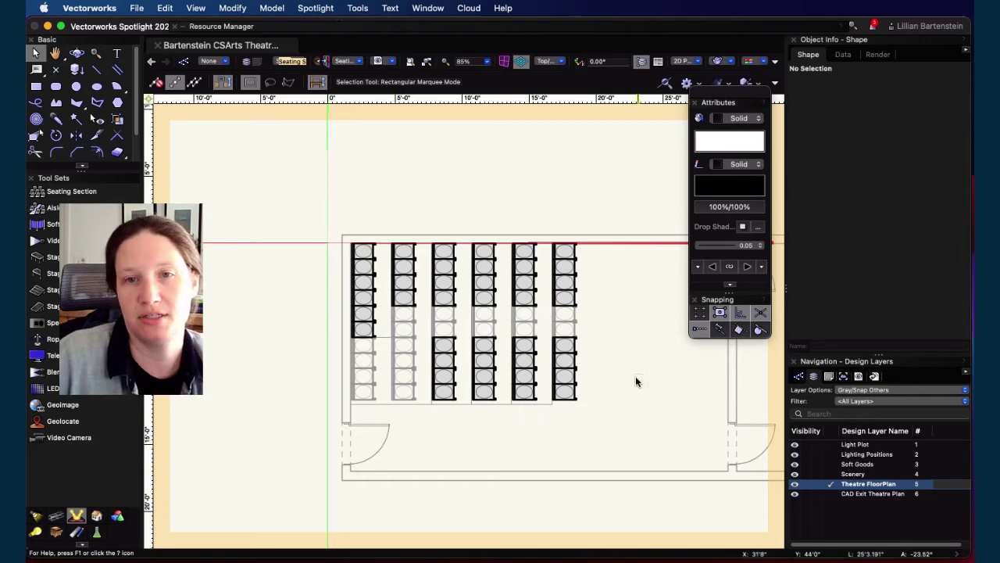
{"action": "mouse_move", "coordinate": [636, 378]}
{"action": "middle_mouse_down"}
{"action": "mouse_move", "coordinate": [449, 357]}
{"action": "mouse_move", "coordinate": [538, 380]}
{"action": "middle_mouse_up"}
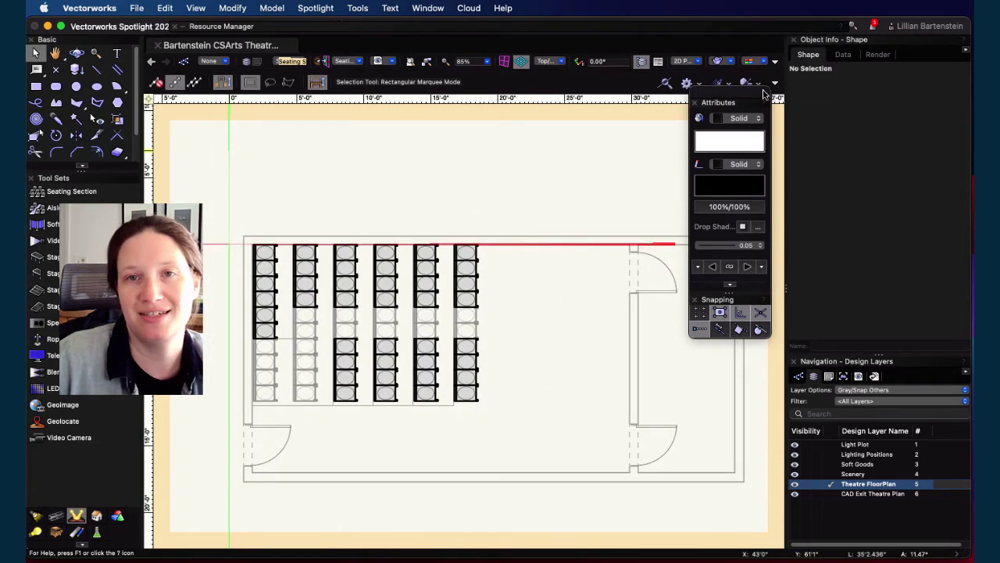
{"action": "left_click_drag", "start_coordinate": [764, 94], "coordinate": [766, 209]}
{"action": "left_click", "coordinate": [726, 145]}
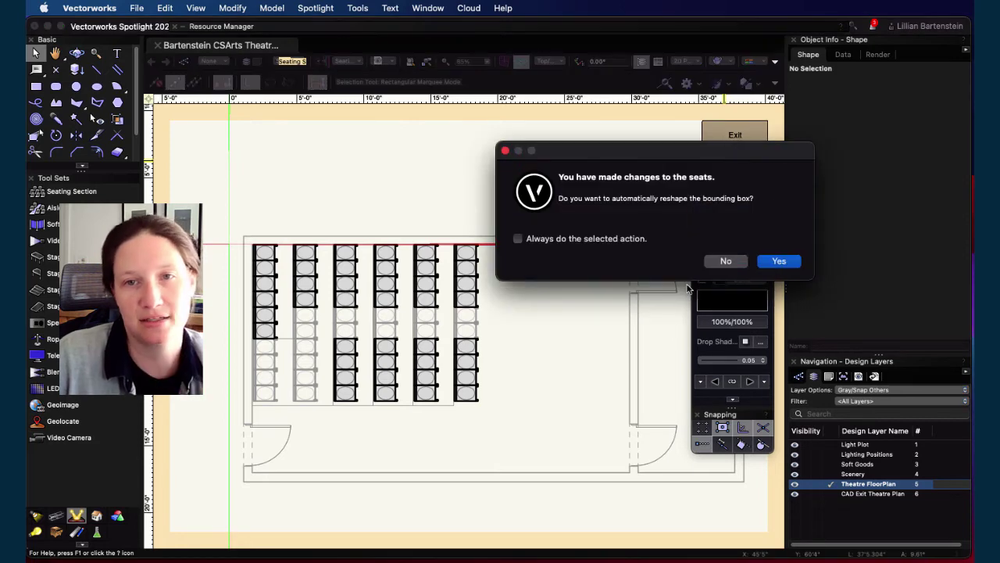
{"action": "left_click", "coordinate": [776, 260]}
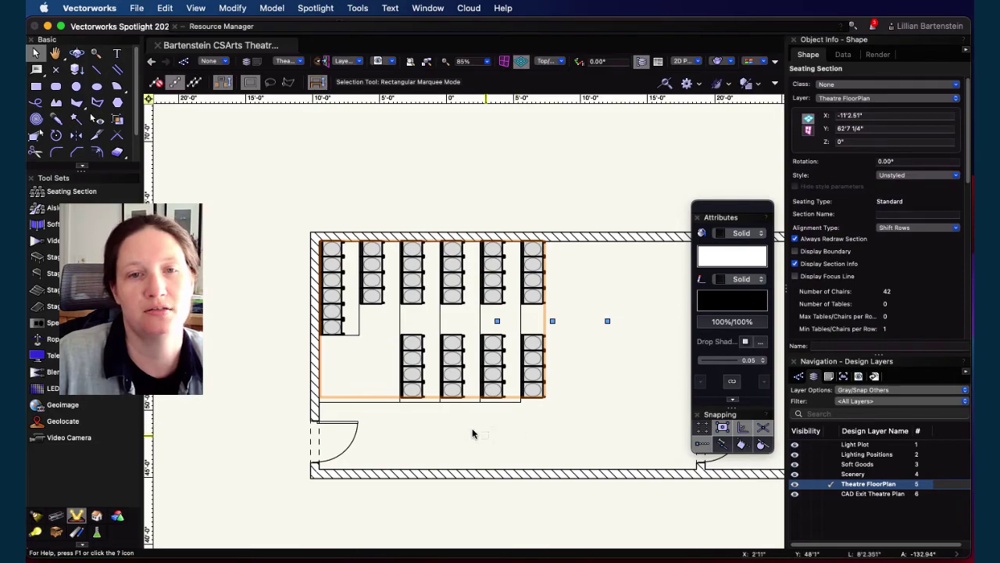
{"action": "left_click", "coordinate": [453, 420]}
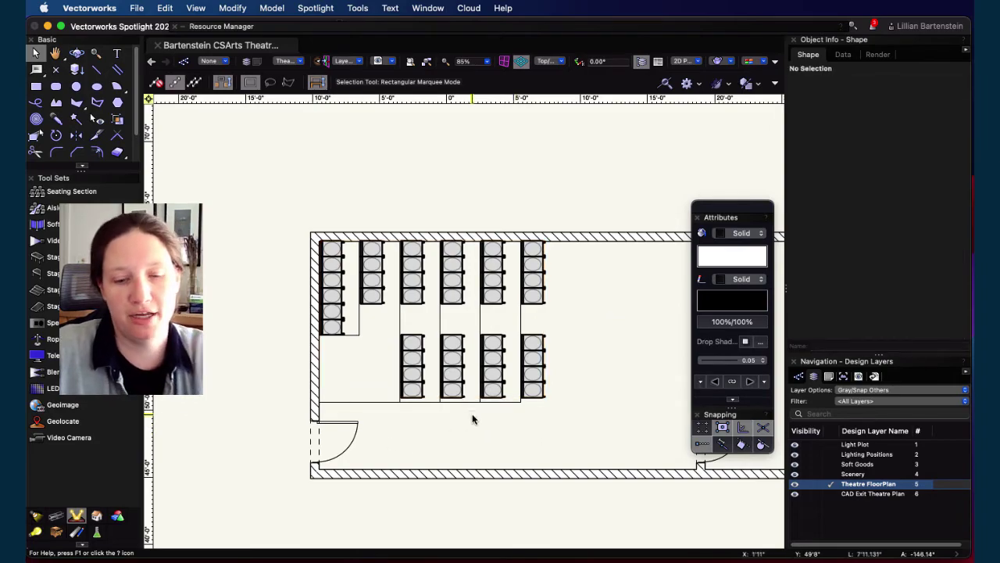
Inspect the edited seating and its aisle from an angled 3D view, and return to Top/Plan view
{"action": "key", "text": "shift+c"}
{"action": "left_click_drag", "start_coordinate": [546, 443], "coordinate": [474, 175]}
{"action": "left_click_drag", "start_coordinate": [490, 433], "coordinate": [585, 445]}
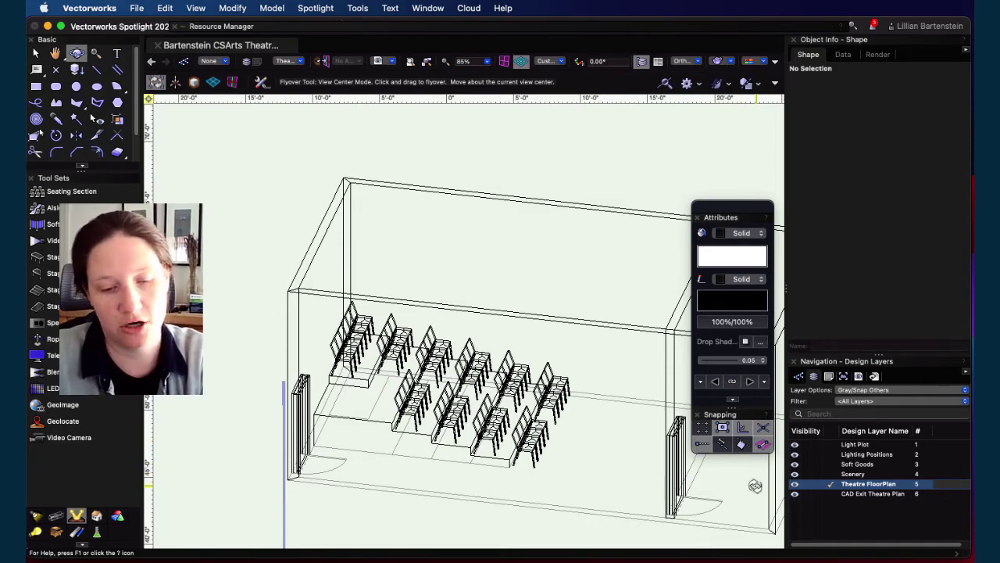
{"action": "key", "text": "super+5"}
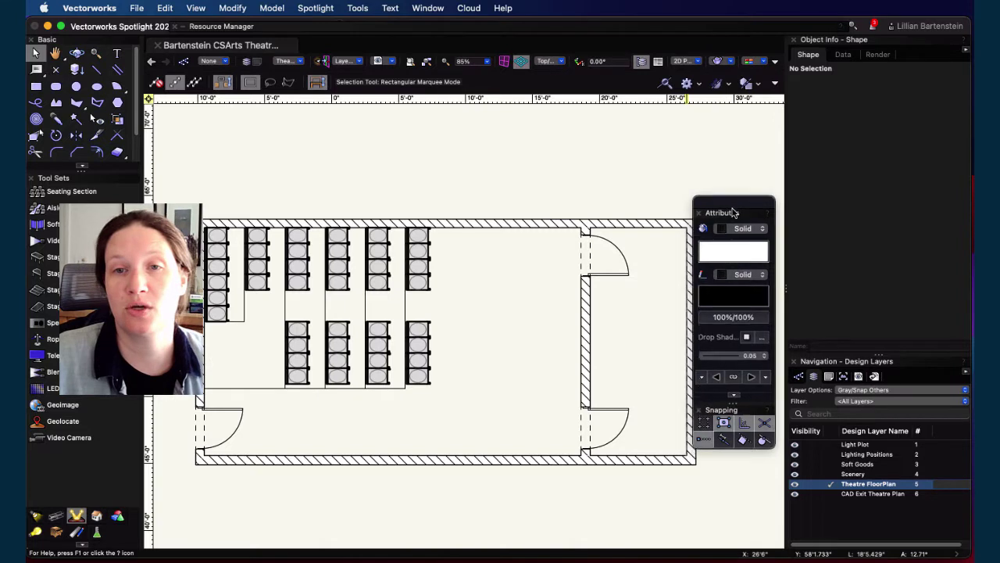
Move the floating palettes aside, list the sheet layers and change the Groundplan sheet number to 0
{"action": "left_click_drag", "start_coordinate": [734, 212], "coordinate": [765, 156]}
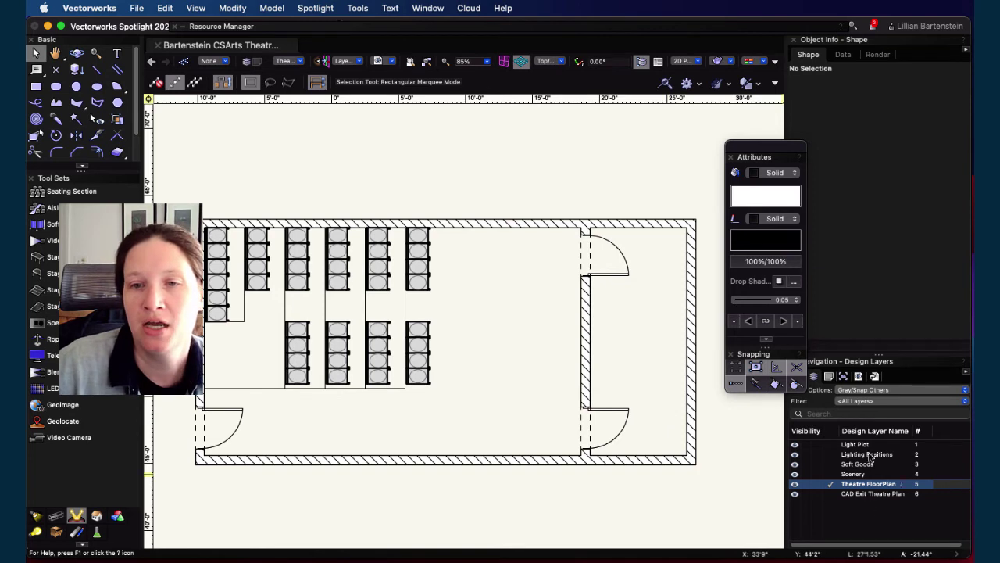
{"action": "left_click", "coordinate": [829, 377]}
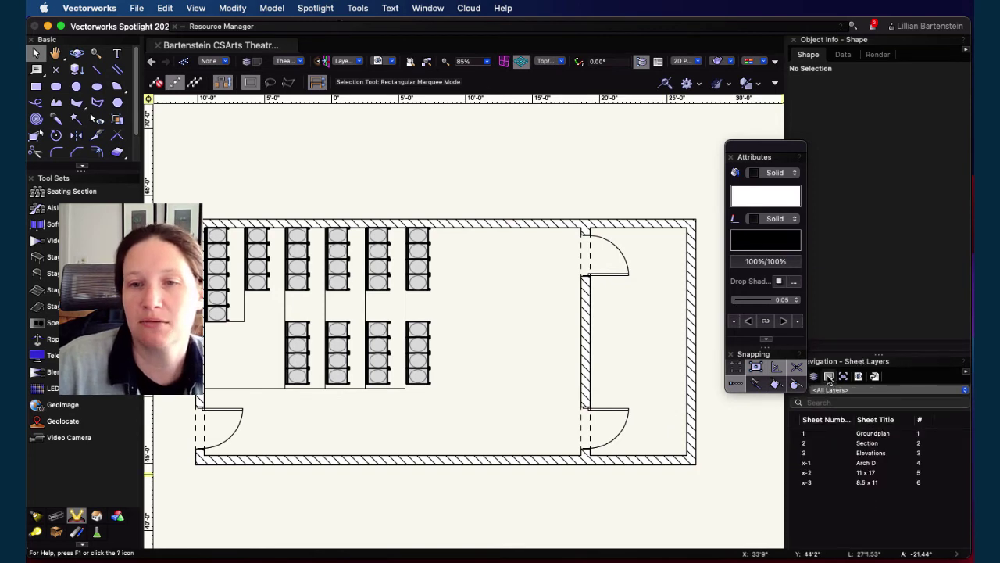
{"action": "left_click", "coordinate": [869, 474]}
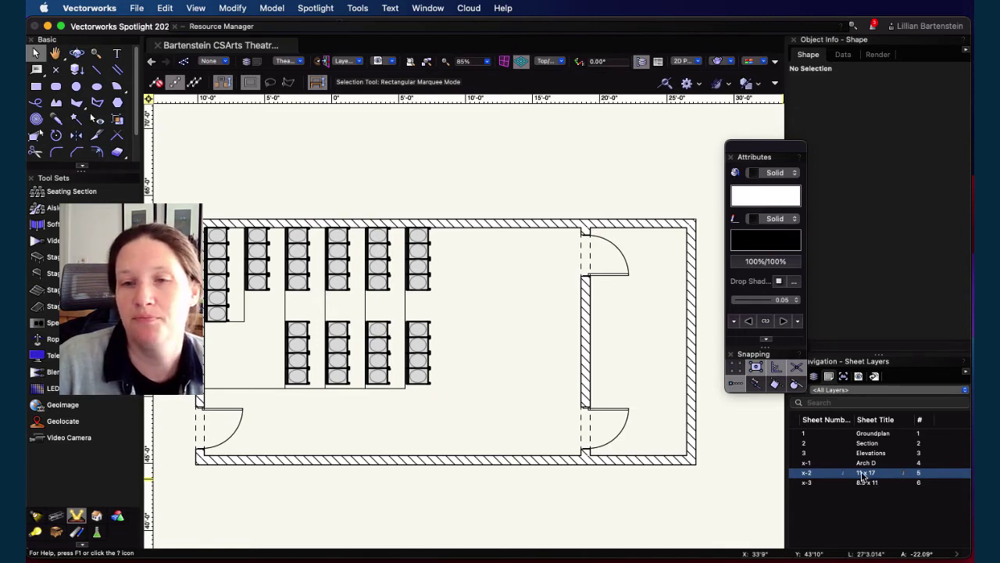
{"action": "left_click", "coordinate": [811, 436]}
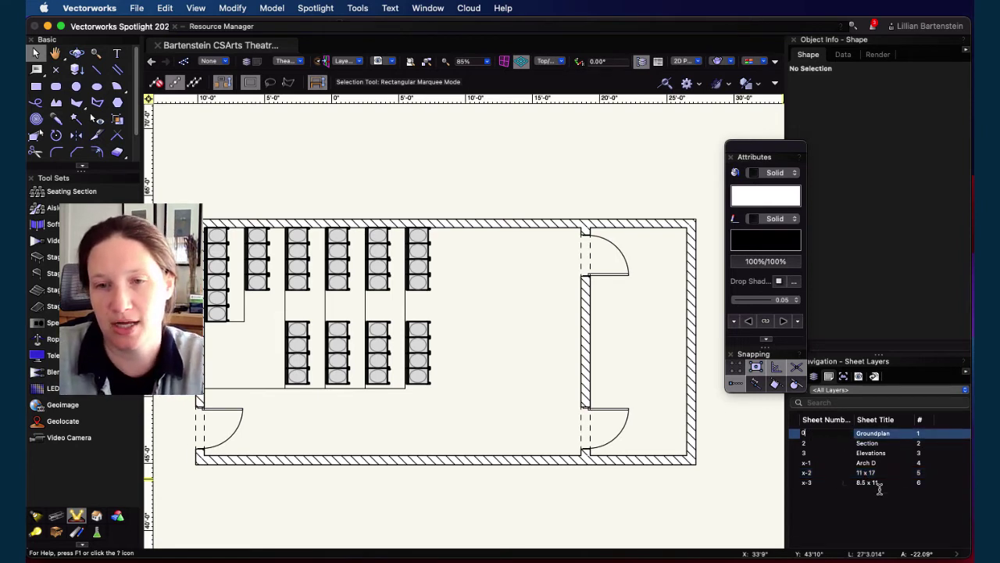
Change the 11 x 17 sheet's number to 1
{"action": "left_click", "coordinate": [815, 474]}
{"action": "left_click", "coordinate": [833, 475]}
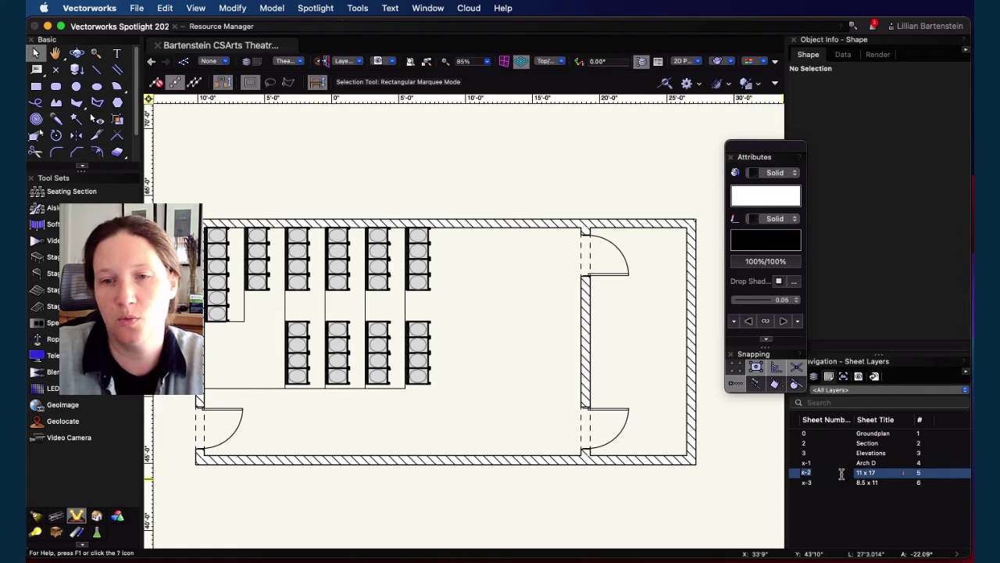
{"action": "type", "text": "1"}
{"action": "key", "text": "Return"}
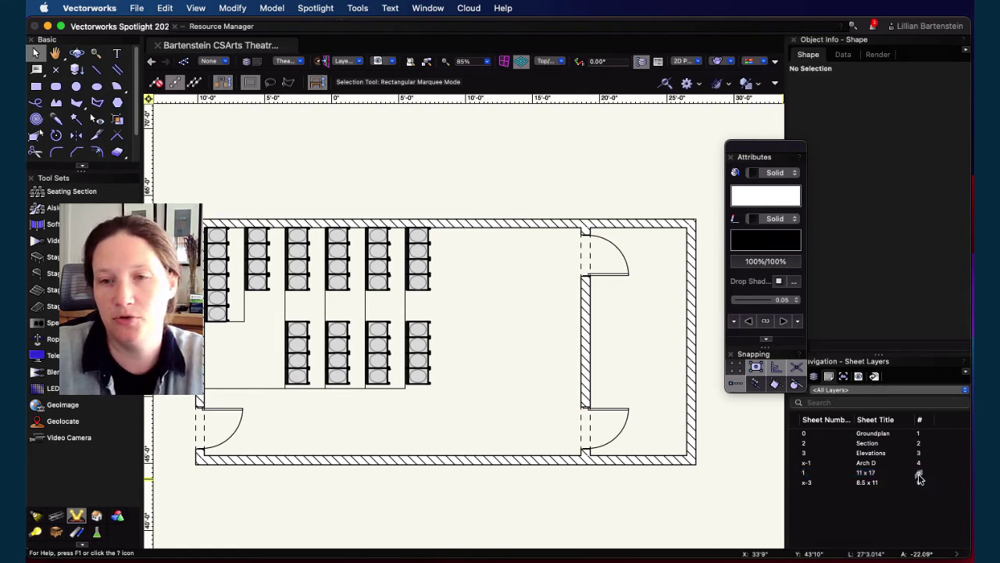
Move the 11 x 17 sheet to first in the stacking order and retitle it Exit Theatre Plan
{"action": "left_click_drag", "start_coordinate": [919, 474], "coordinate": [920, 435]}
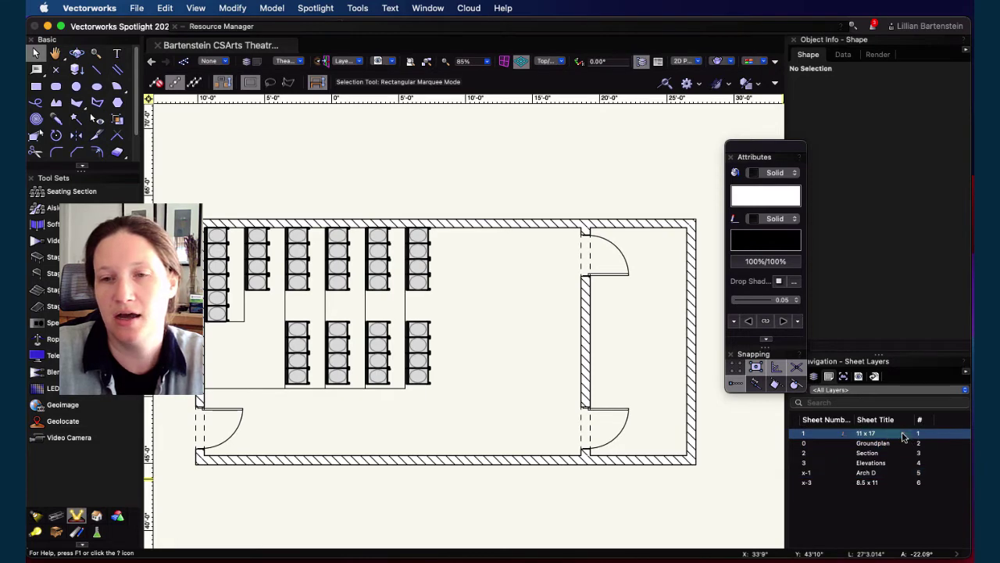
{"action": "left_click", "coordinate": [903, 435]}
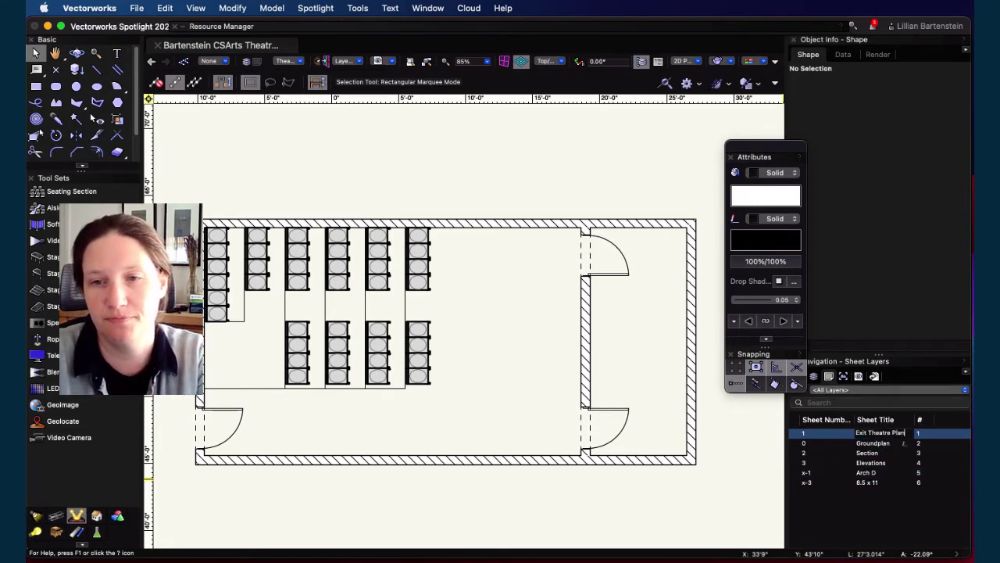
{"action": "left_click", "coordinate": [864, 511]}
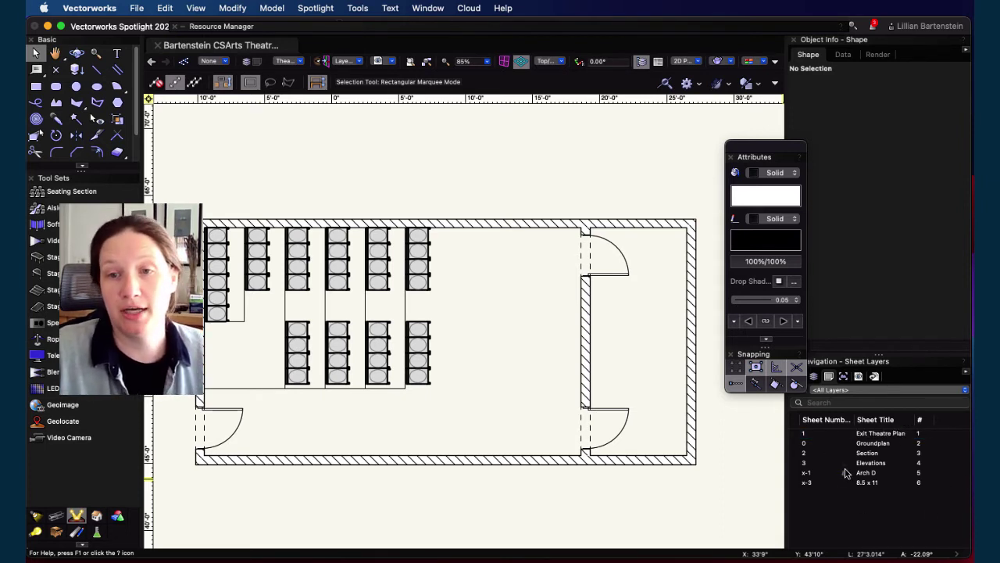
Create a Top/Plan viewport titled Groundplan as drawing number 1 on sheet 1 [Exit Theatre Plan] at 1/4"=1'0" scale
{"action": "left_click", "coordinate": [196, 8]}
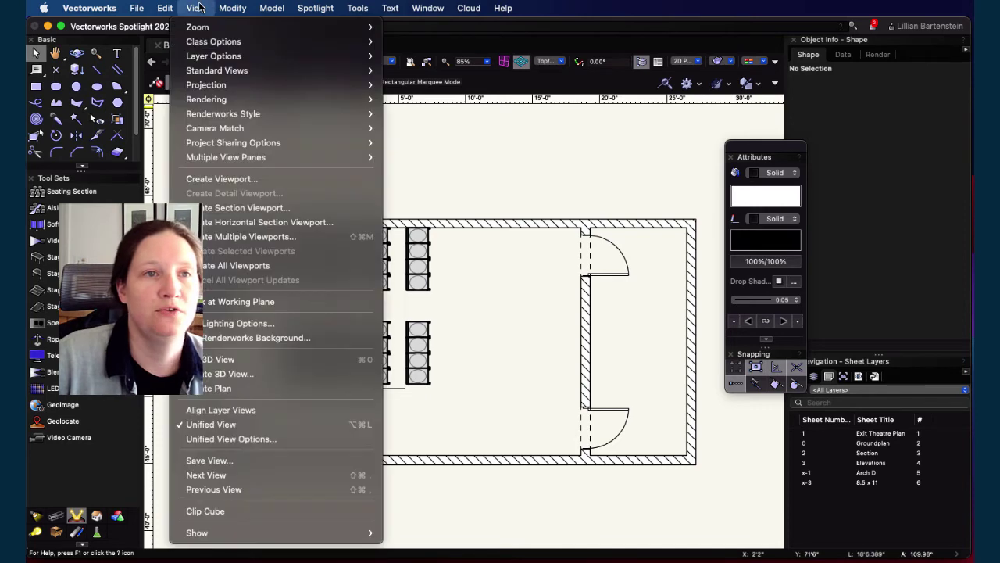
{"action": "left_click", "coordinate": [255, 180]}
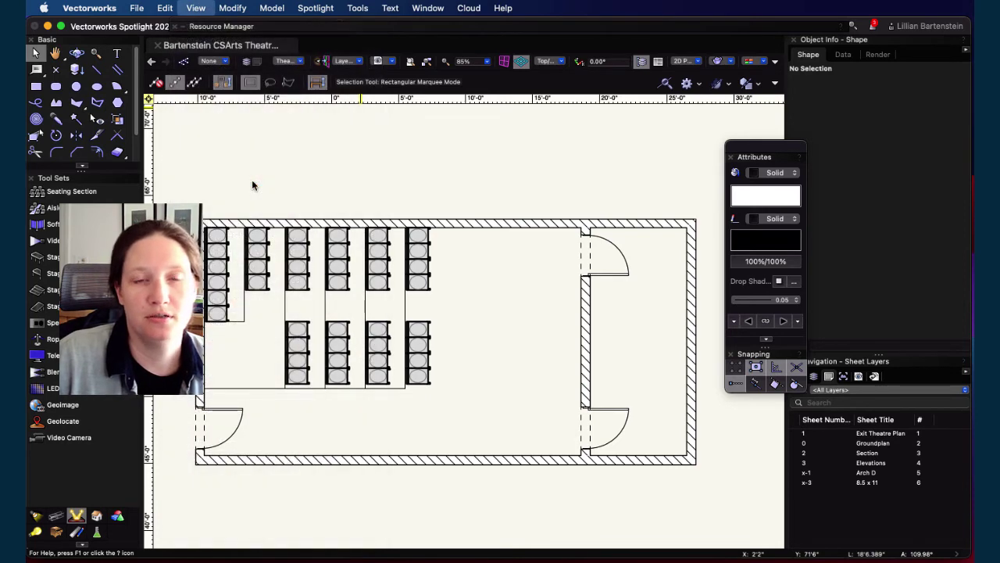
{"action": "left_click", "coordinate": [575, 148]}
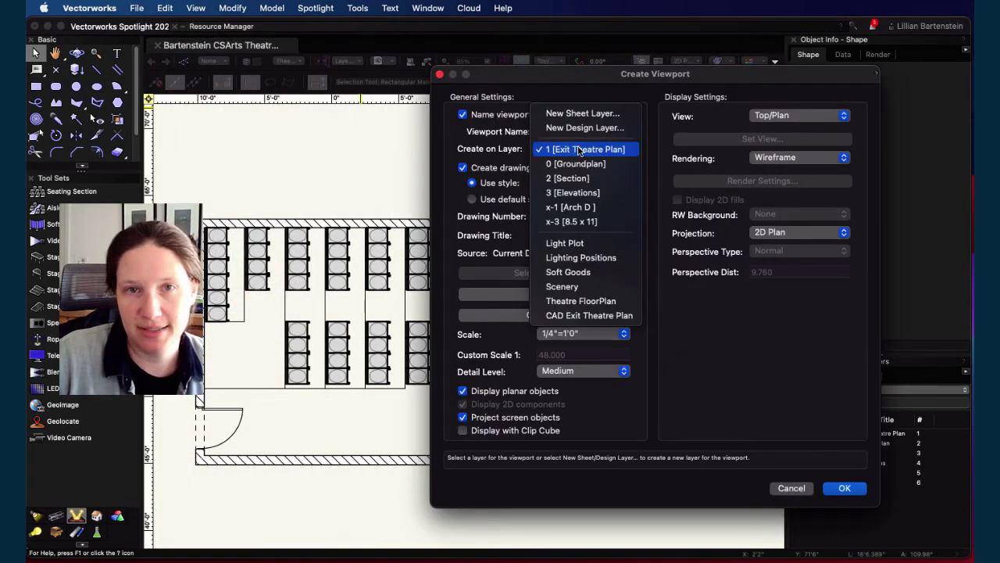
{"action": "left_click", "coordinate": [580, 150]}
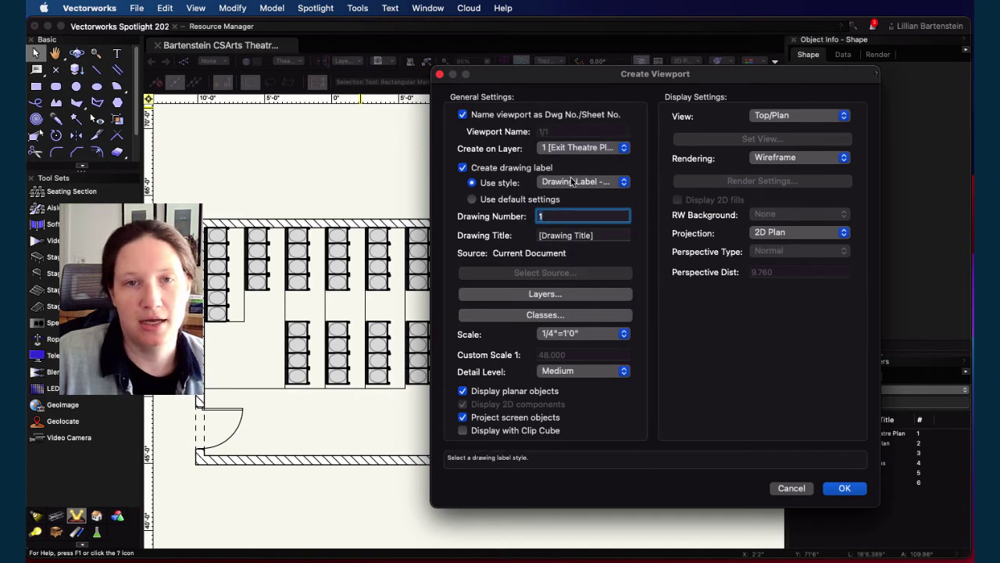
{"action": "key", "text": "Tab"}
{"action": "type", "text": "G"}
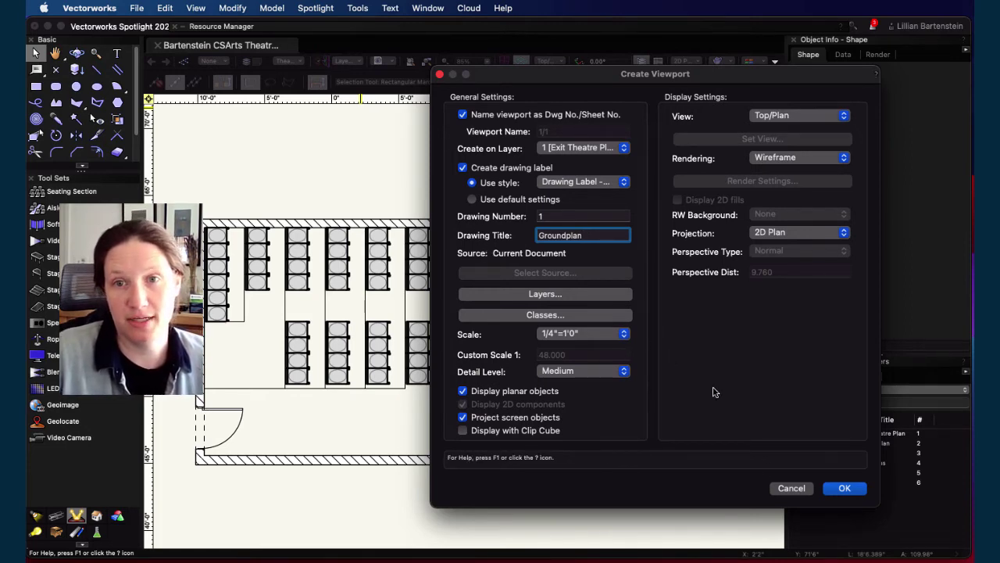
{"action": "left_click", "coordinate": [845, 489]}
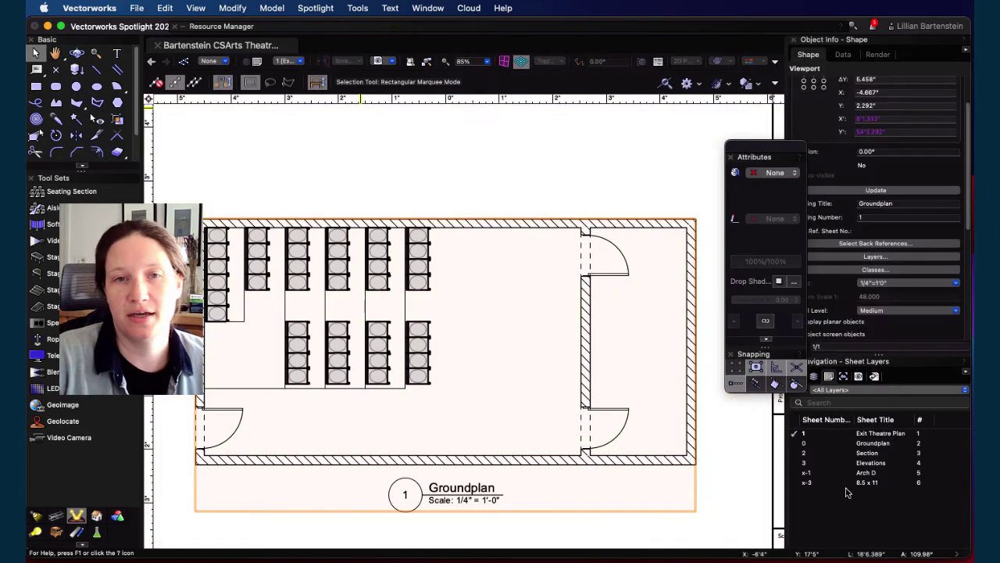
Move the Groundplan viewport to the upper-left part of the sheet, just inside the title block border
{"action": "scroll", "coordinate": [356, 354], "scroll_direction": "down", "scroll_amount": 5}
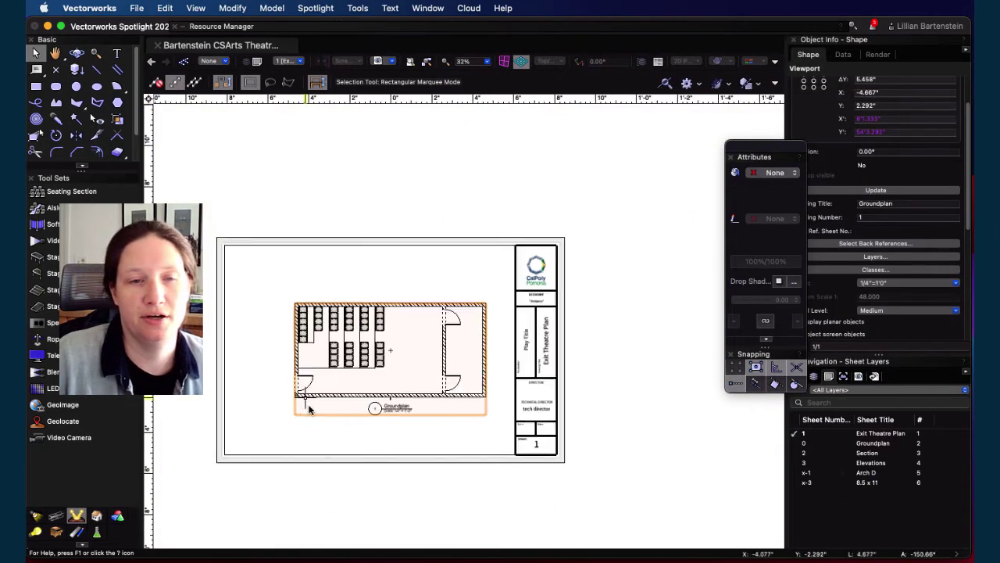
{"action": "scroll", "coordinate": [310, 410], "scroll_direction": "up", "scroll_amount": 1}
{"action": "left_click_drag", "start_coordinate": [442, 399], "coordinate": [407, 345]}
{"action": "scroll", "coordinate": [418, 375], "scroll_direction": "up", "scroll_amount": 1}
{"action": "middle_click_drag", "start_coordinate": [405, 404], "coordinate": [441, 461]}
{"action": "left_click_drag", "start_coordinate": [448, 396], "coordinate": [408, 396]}
{"action": "middle_click_drag", "start_coordinate": [475, 457], "coordinate": [547, 444]}
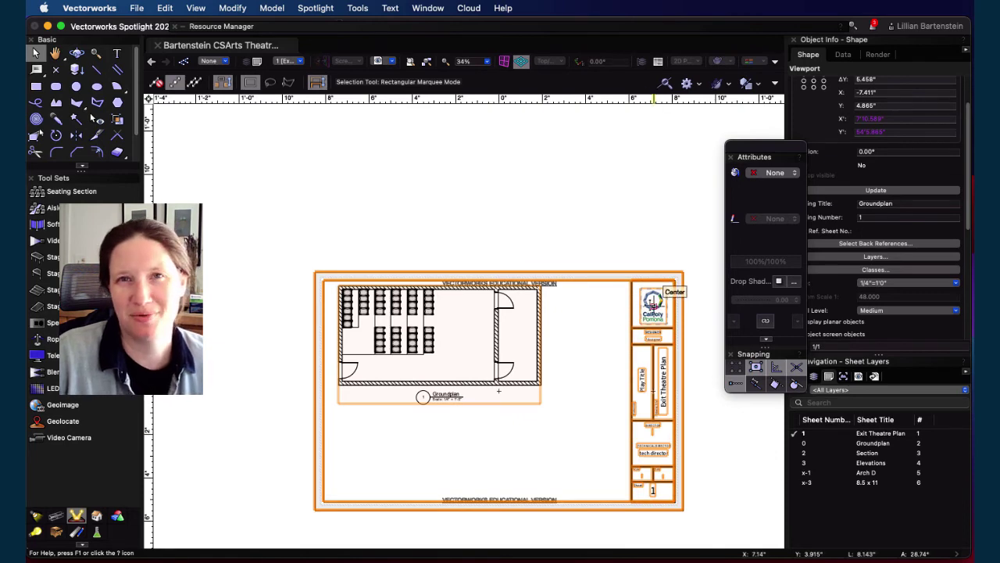
{"action": "scroll", "coordinate": [387, 374], "scroll_direction": "up", "scroll_amount": 3}
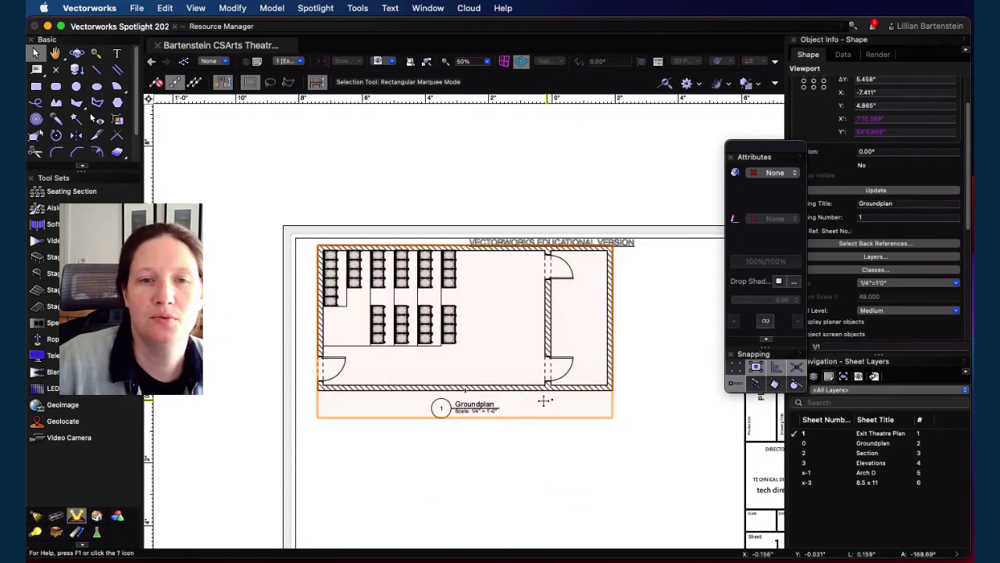
{"action": "left_click_drag", "start_coordinate": [545, 389], "coordinate": [545, 401]}
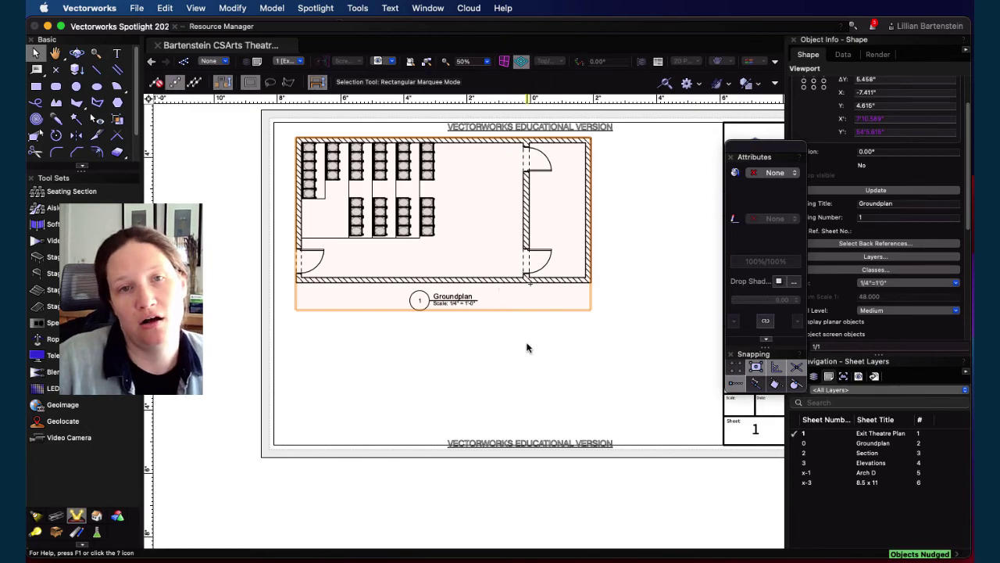
Check the section in Exit Theatre Assignment Sheet.pdf in Acrobat, and in Vectorworks draw a horizontal section line across the Groundplan viewport's seating, facing up
{"action": "left_click", "coordinate": [875, 561]}
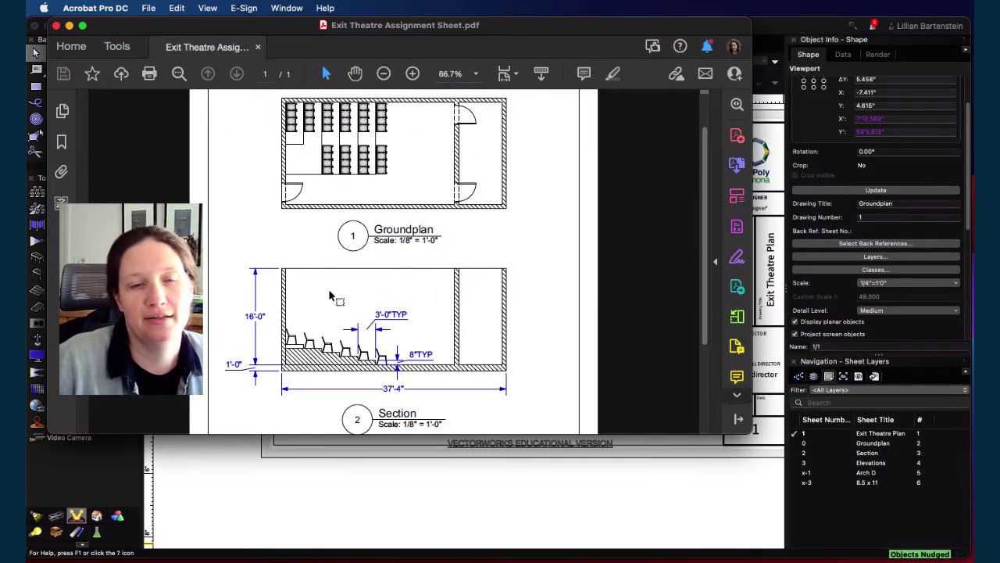
{"action": "left_click", "coordinate": [450, 509]}
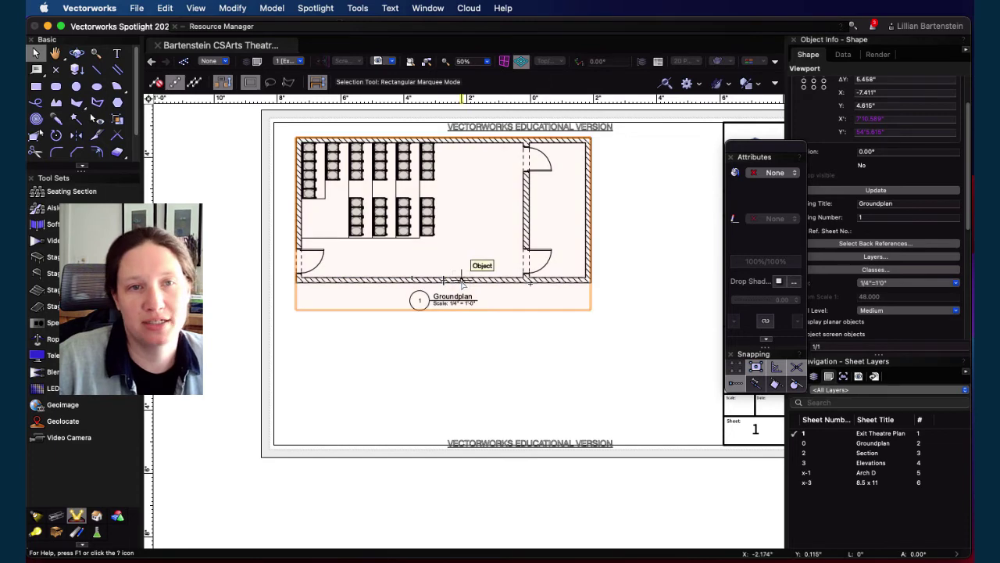
{"action": "left_click", "coordinate": [195, 9]}
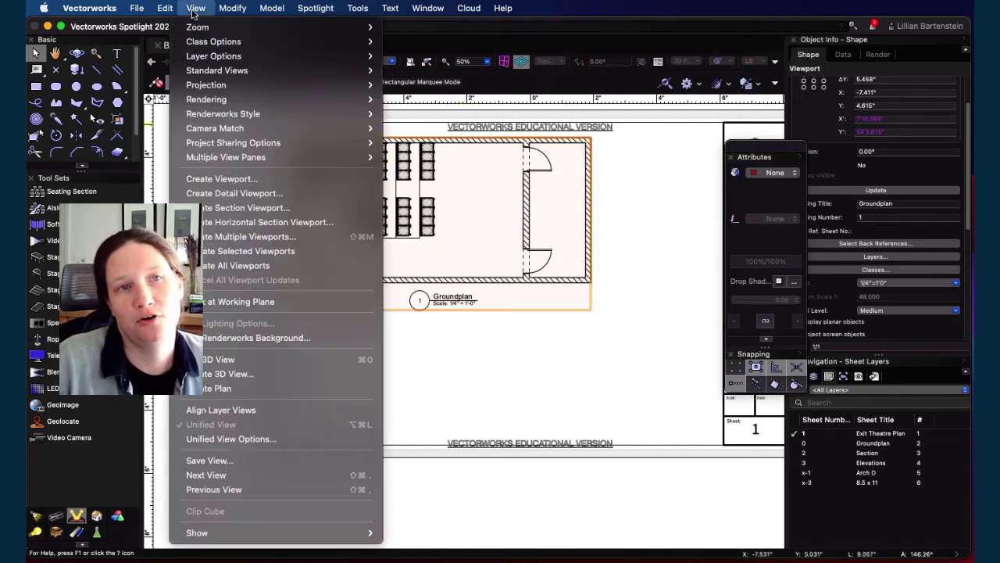
{"action": "left_click", "coordinate": [271, 207]}
{"action": "scroll", "coordinate": [286, 215], "scroll_direction": "up", "scroll_amount": 2}
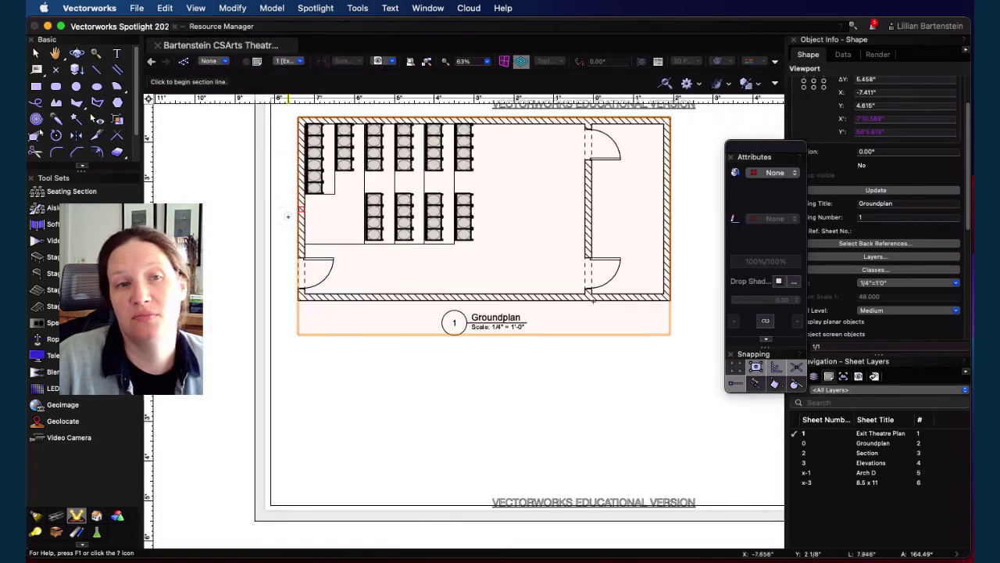
{"action": "left_click", "coordinate": [285, 217]}
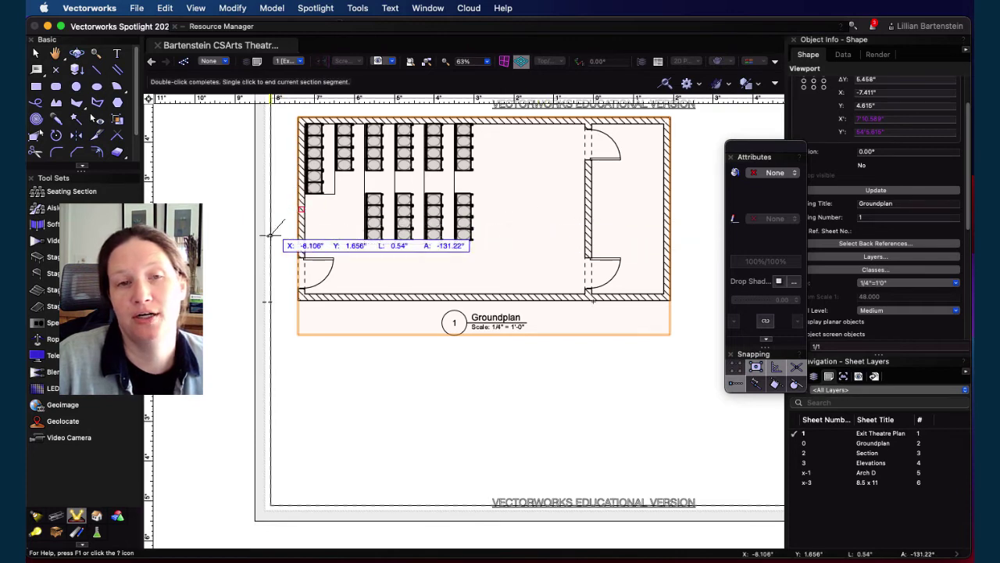
{"action": "left_click", "coordinate": [690, 219]}
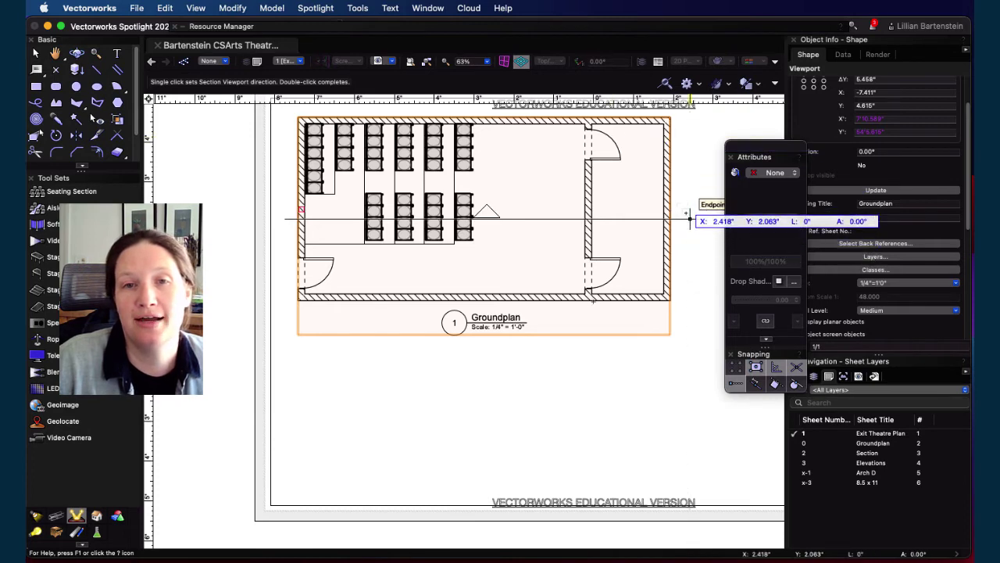
{"action": "left_click", "coordinate": [690, 208]}
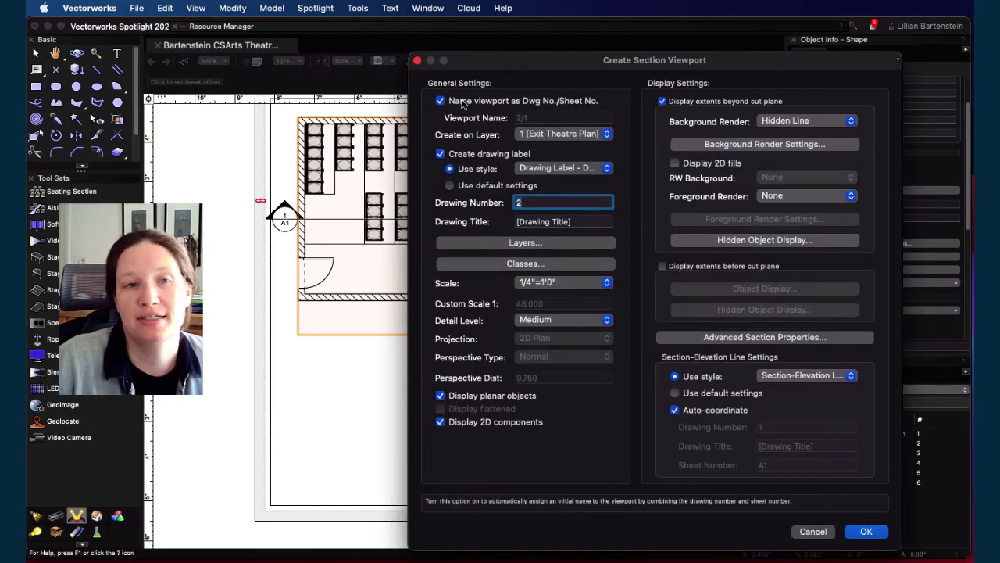
Create the section viewport on sheet 1 as drawing number 2, titled Section View, at 1/4"=1'0" scale
{"action": "mouse_move", "coordinate": [586, 61]}
{"action": "left_mouse_down"}
{"action": "mouse_move", "coordinate": [827, 196]}
{"action": "mouse_move", "coordinate": [949, 200]}
{"action": "mouse_move", "coordinate": [853, 166]}
{"action": "mouse_move", "coordinate": [759, 205]}
{"action": "mouse_move", "coordinate": [785, 103]}
{"action": "mouse_move", "coordinate": [569, 86]}
{"action": "mouse_move", "coordinate": [430, 30]}
{"action": "left_mouse_up"}
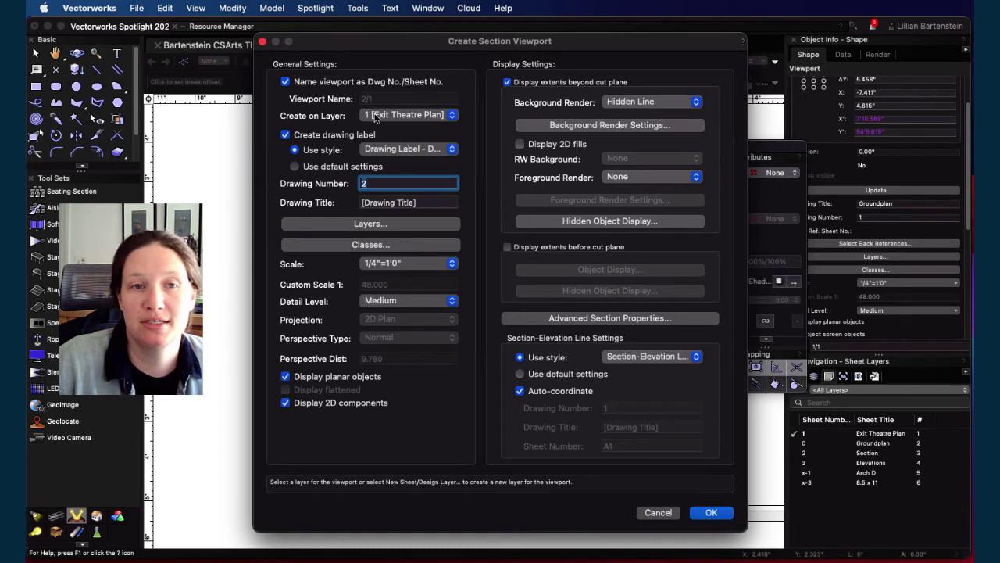
{"action": "key", "text": "Tab"}
{"action": "type", "text": "Se"}
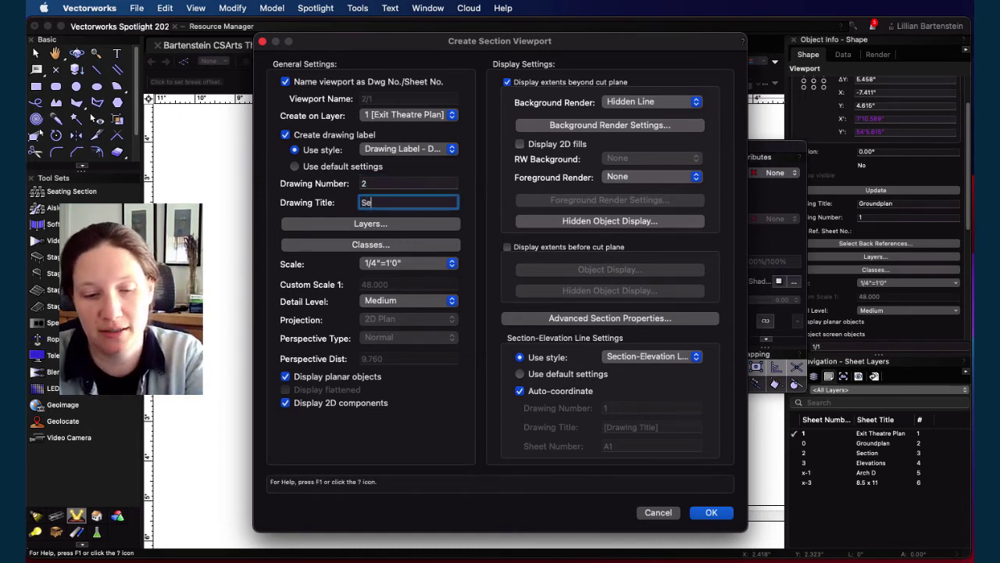
{"action": "type", "text": "ction Vie"}
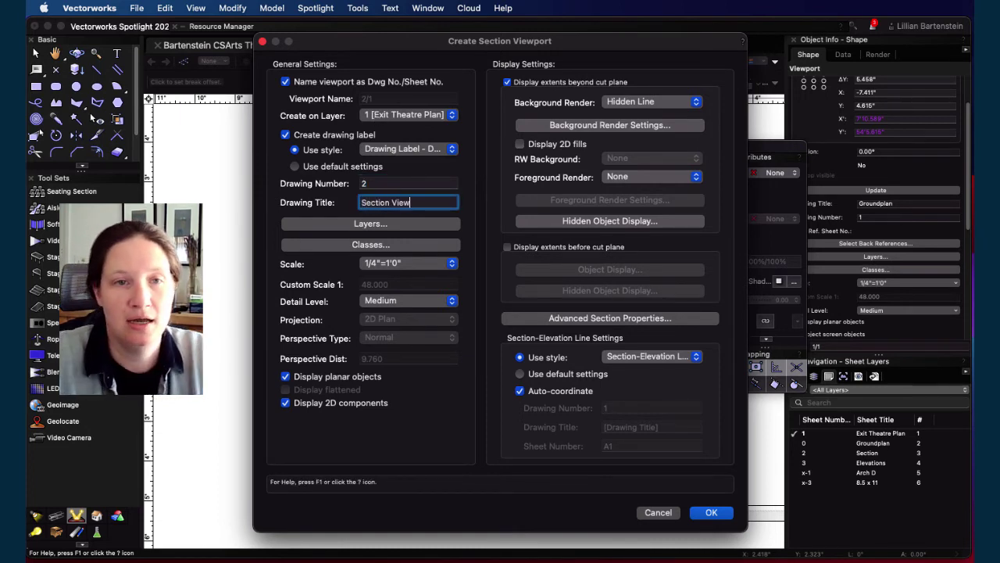
{"action": "type", "text": "w"}
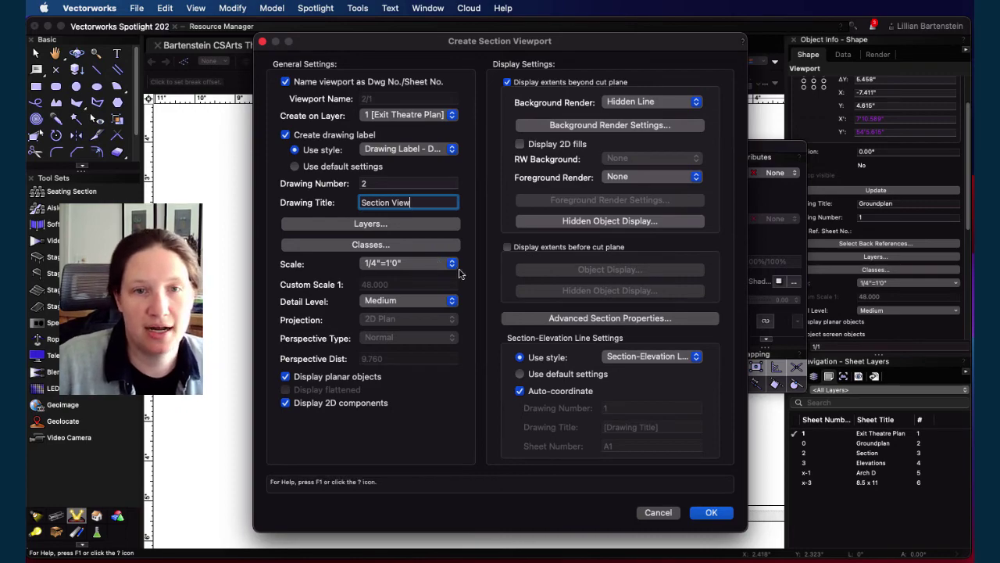
{"action": "left_click", "coordinate": [711, 513]}
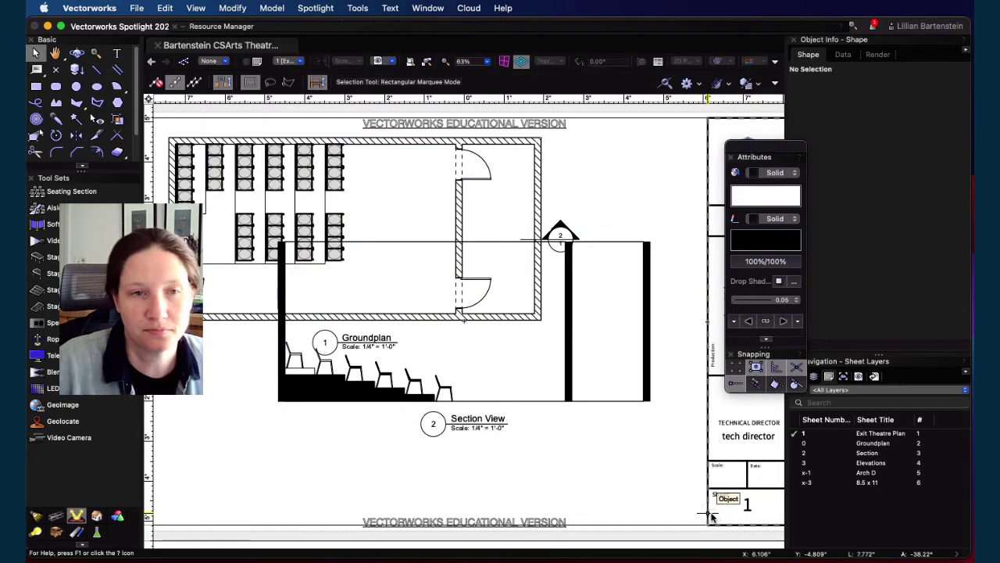
Move the section viewport directly below the Groundplan, aligning their left outer walls
{"action": "scroll", "coordinate": [356, 411], "scroll_direction": "down", "scroll_amount": 1}
{"action": "middle_click_drag", "start_coordinate": [389, 462], "coordinate": [461, 405]}
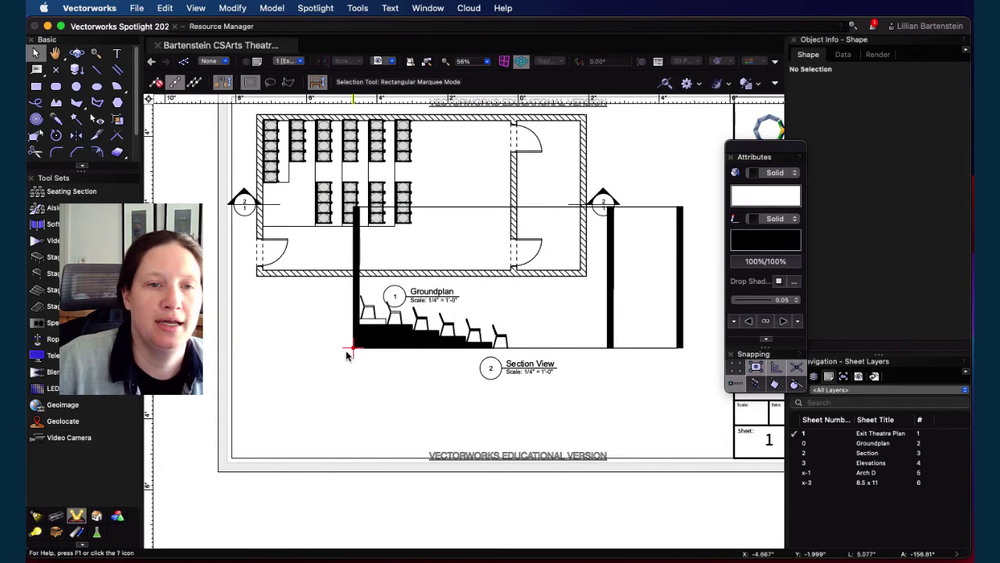
{"action": "left_click_drag", "start_coordinate": [350, 353], "coordinate": [255, 426]}
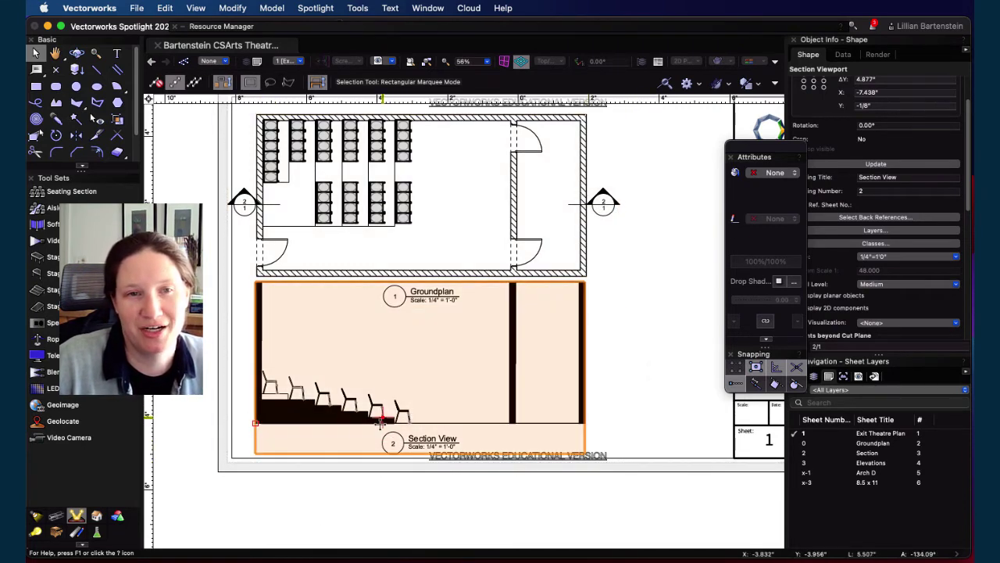
In the Groundplan viewport's annotations, move the drawing label beside the plan's right wall and delete the section line markers
{"action": "double_click", "coordinate": [356, 214]}
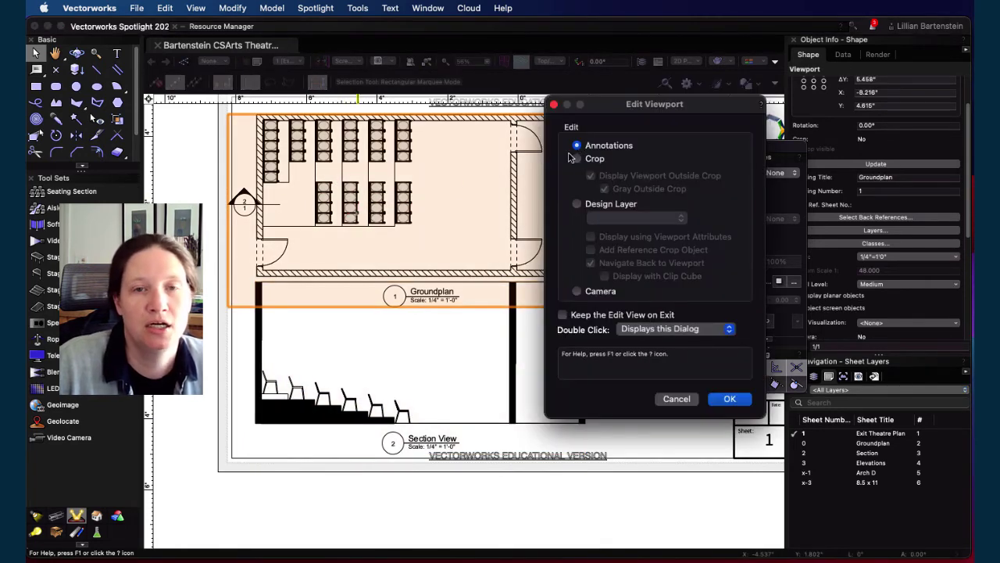
{"action": "left_click", "coordinate": [729, 399]}
{"action": "mouse_move", "coordinate": [424, 304]}
{"action": "left_mouse_down"}
{"action": "mouse_move", "coordinate": [671, 214]}
{"action": "mouse_move", "coordinate": [660, 203]}
{"action": "left_mouse_up"}
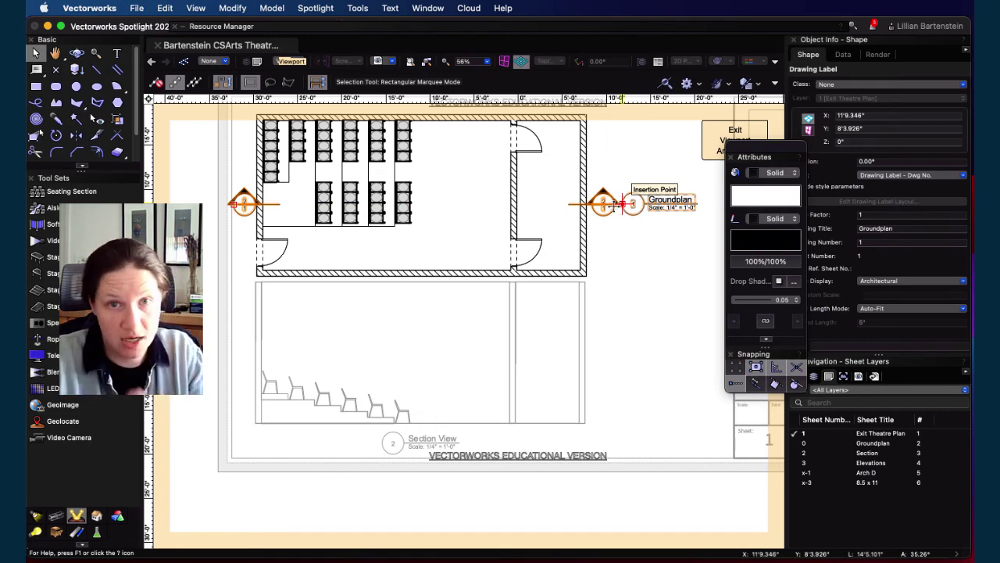
{"action": "left_click", "coordinate": [606, 205]}
{"action": "key", "text": "BackSpace"}
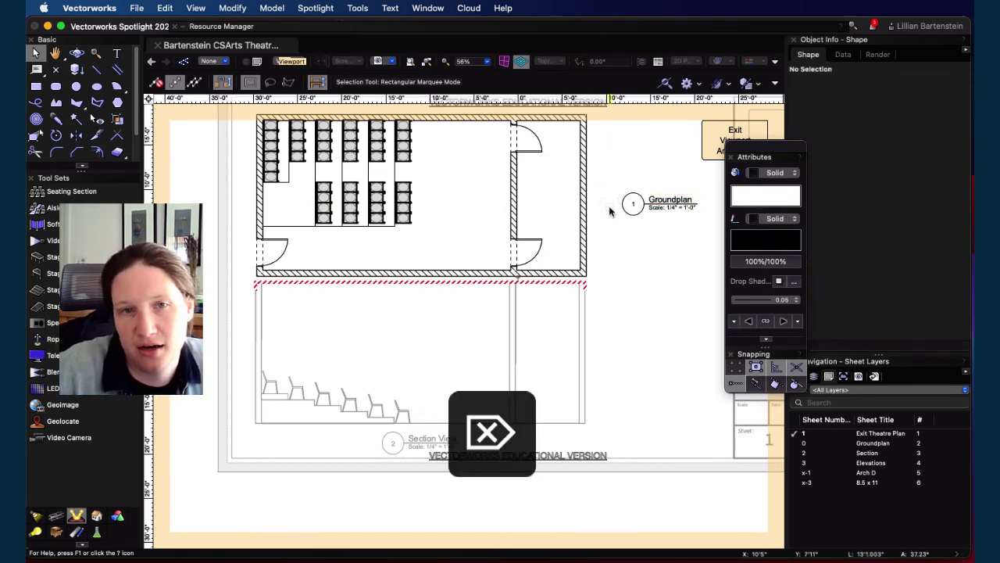
{"action": "left_click", "coordinate": [708, 143]}
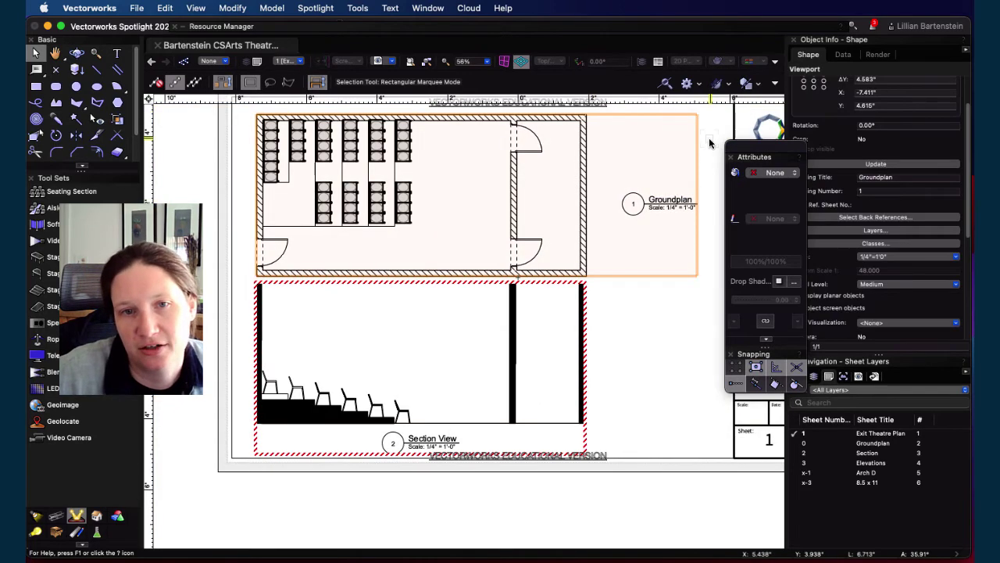
In the section viewport's annotations, move the Section View label beside the right wall, in line with the Groundplan label
{"action": "double_click", "coordinate": [400, 443]}
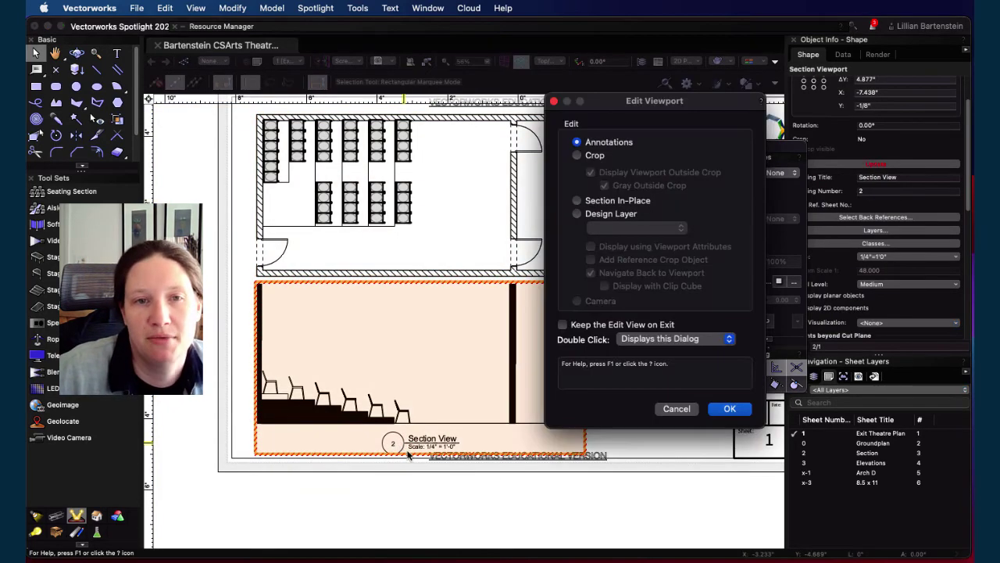
{"action": "left_click", "coordinate": [729, 409]}
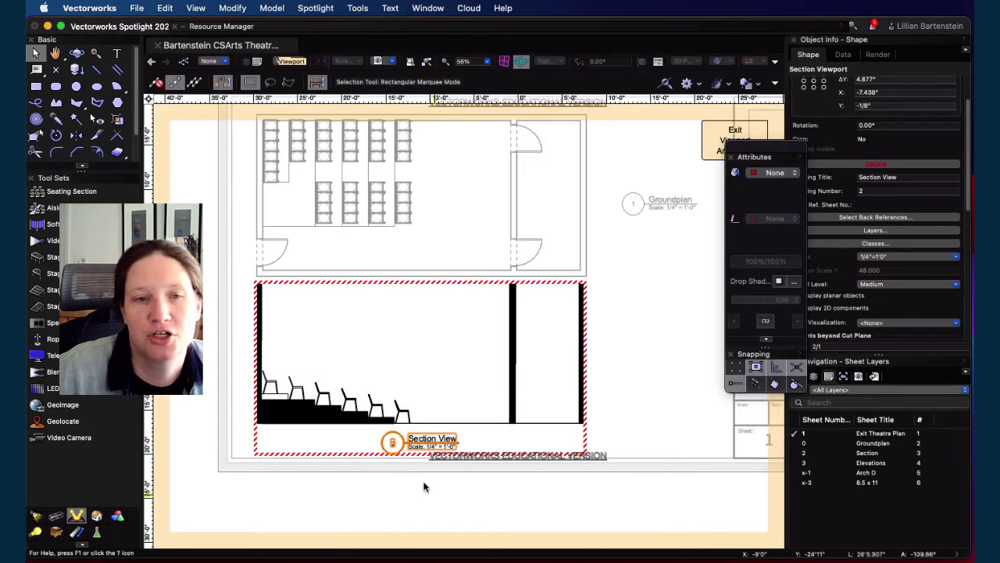
{"action": "left_click", "coordinate": [393, 442]}
{"action": "mouse_move", "coordinate": [406, 436]}
{"action": "left_mouse_down"}
{"action": "mouse_move", "coordinate": [621, 345]}
{"action": "mouse_move", "coordinate": [647, 351]}
{"action": "left_mouse_up"}
{"action": "left_click", "coordinate": [734, 137]}
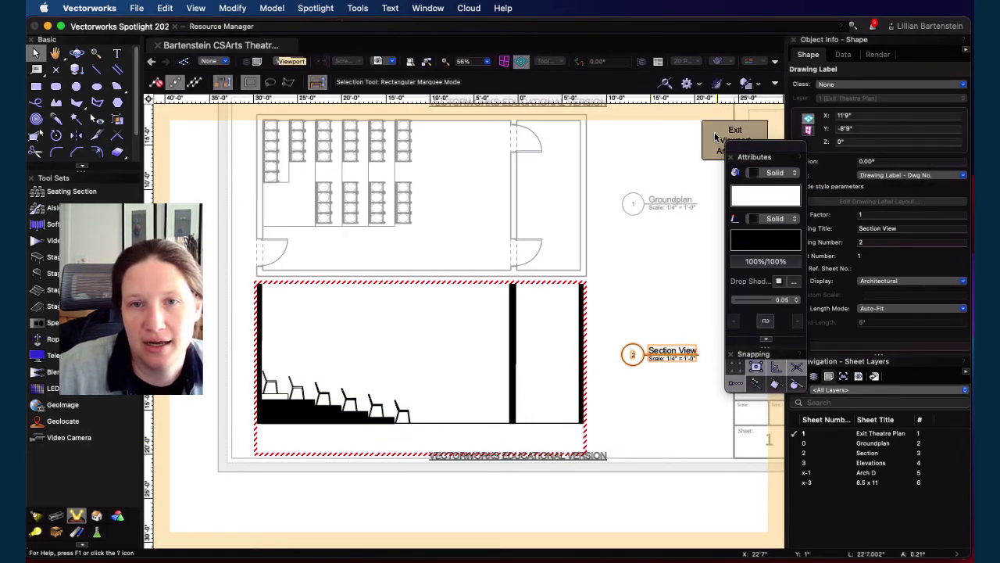
Nudge the section viewport slightly down to widen the gap below the Groundplan
{"action": "key", "text": "Down"}
{"action": "key", "text": "Down"}
{"action": "key", "text": "Down"}
{"action": "key", "text": "Down"}
{"action": "key", "text": "Down"}
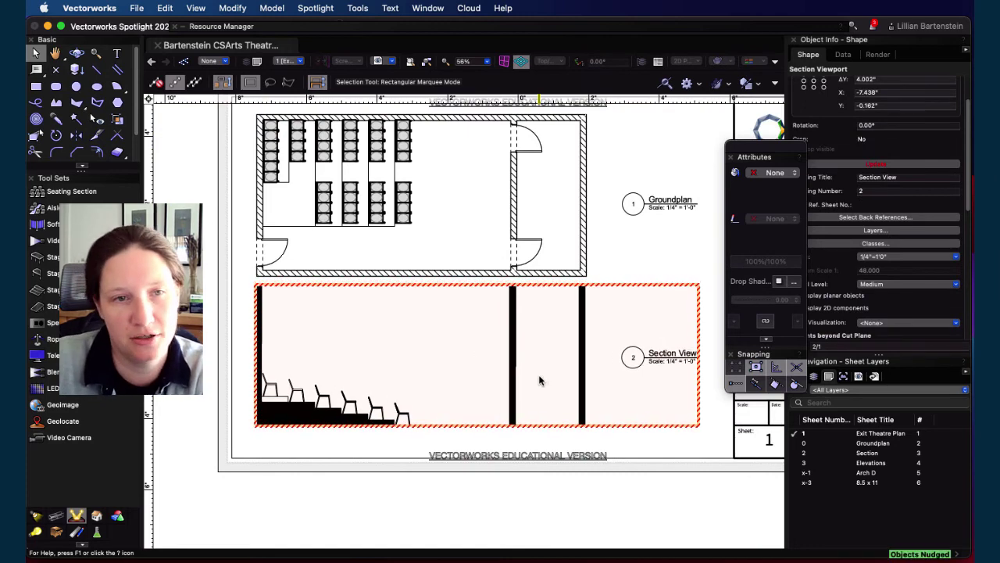
Nudge the section viewport further down from the Groundplan and update it
{"action": "key", "text": "Down"}
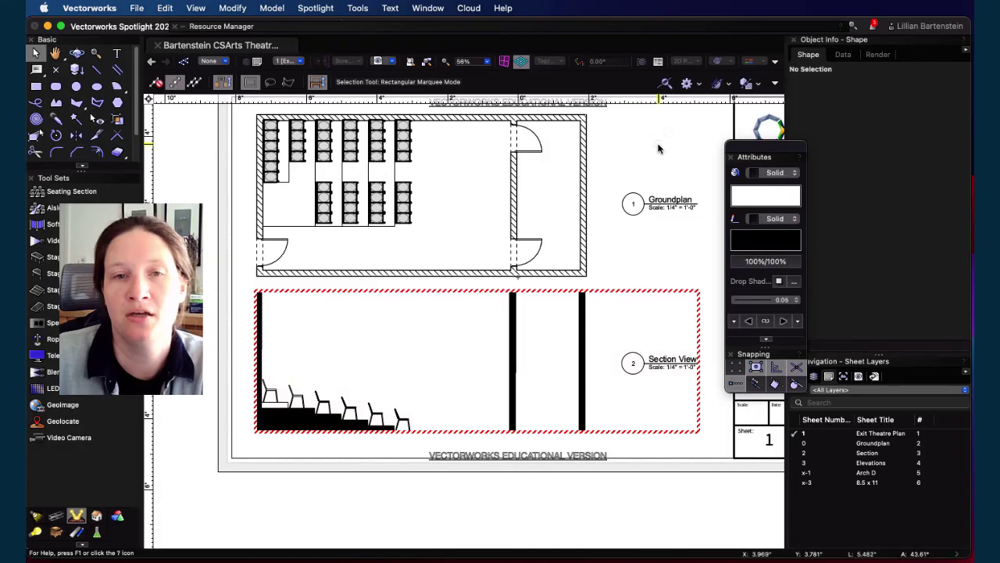
{"action": "left_click", "coordinate": [589, 332]}
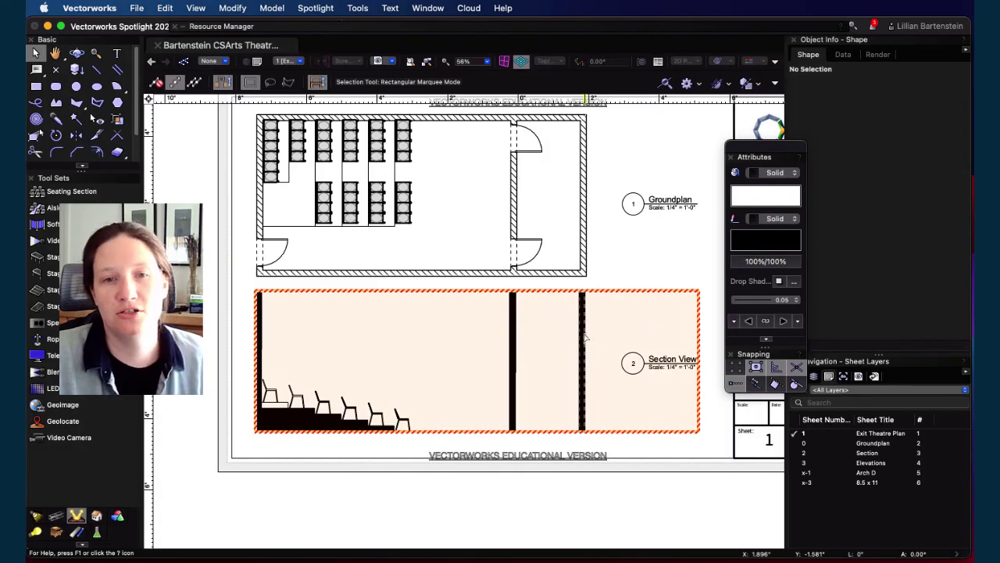
{"action": "left_click", "coordinate": [883, 164]}
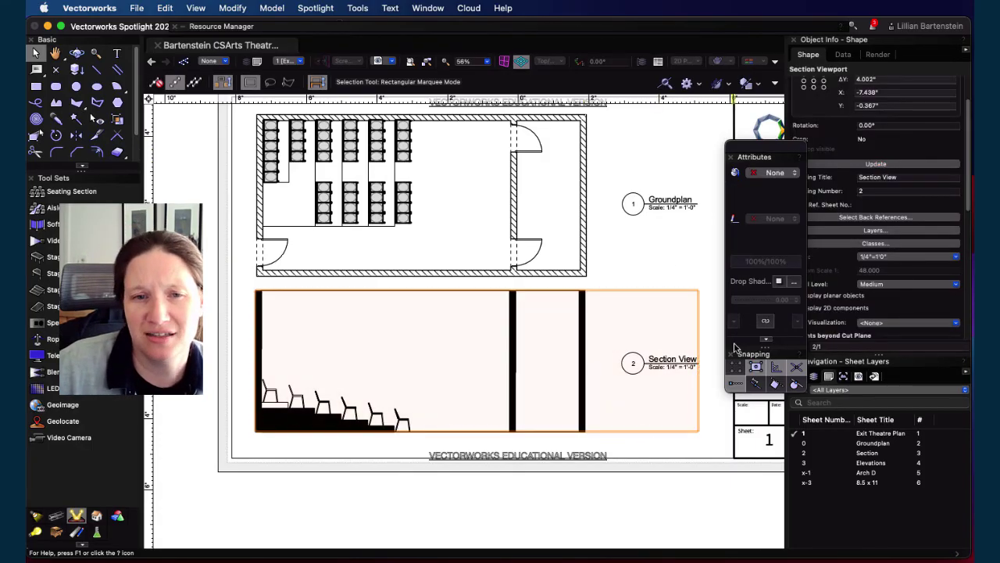
{"action": "left_click", "coordinate": [342, 469]}
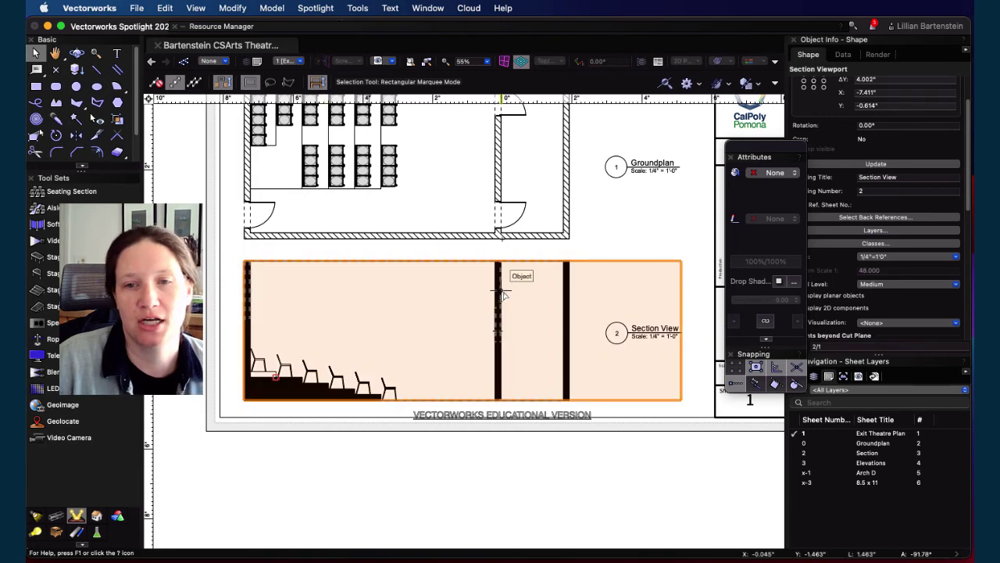
Move the floating Attributes and Snapping palettes aside, enlarge the Navigation palette and display its class list
{"action": "left_click_drag", "start_coordinate": [791, 149], "coordinate": [757, 101]}
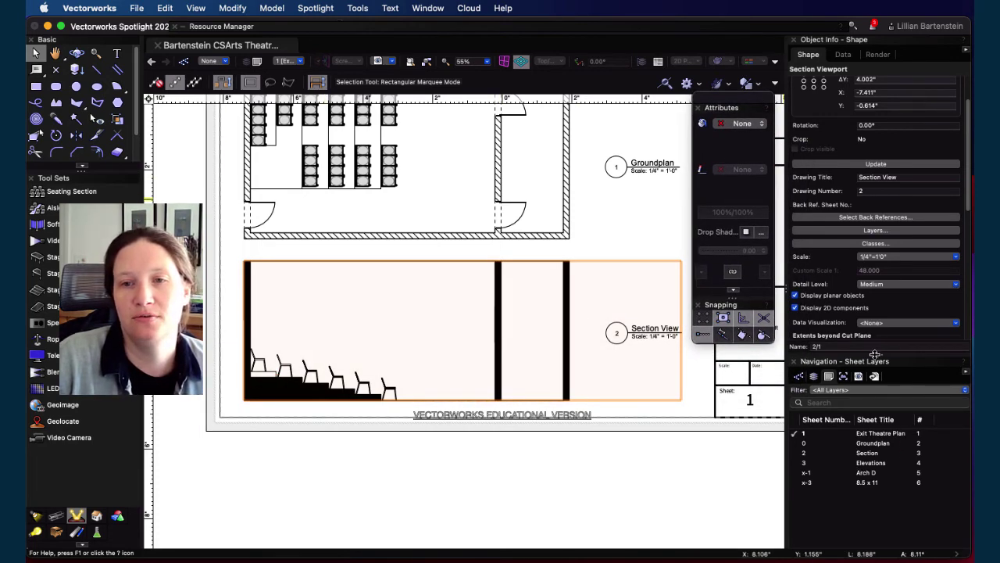
{"action": "left_click_drag", "start_coordinate": [875, 354], "coordinate": [862, 250]}
{"action": "left_click", "coordinate": [798, 273]}
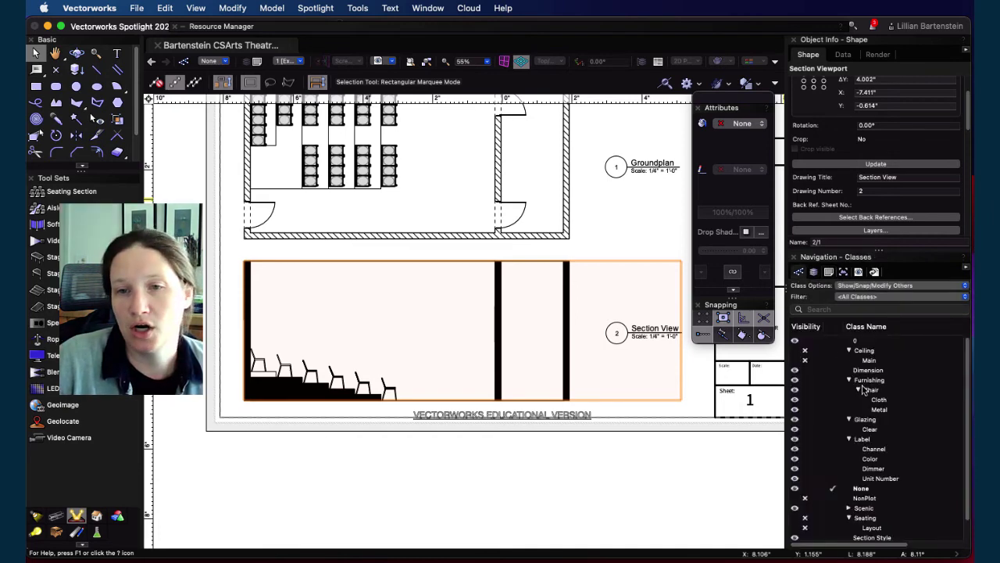
{"action": "scroll", "coordinate": [838, 421], "scroll_direction": "down", "scroll_amount": 2}
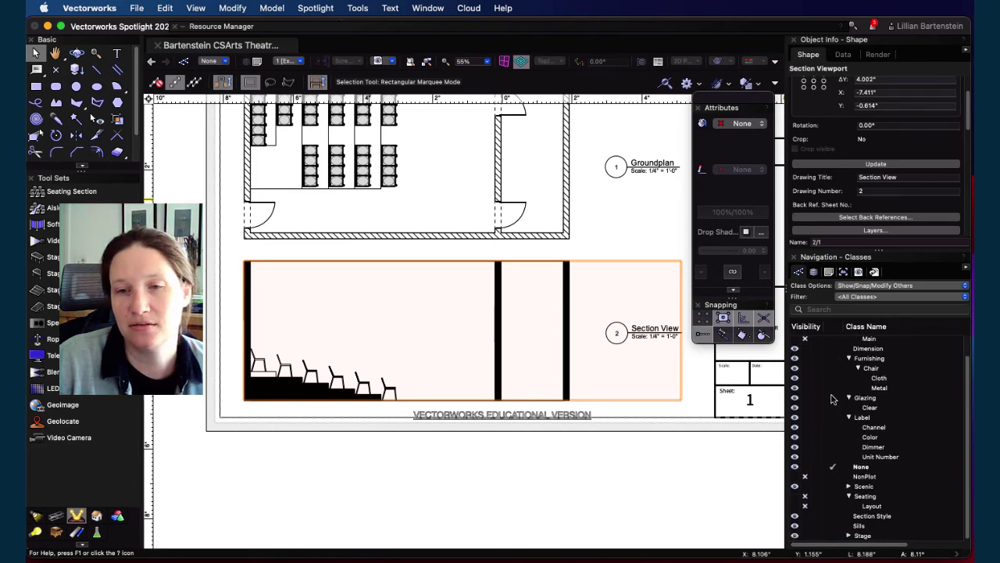
Set the Section Style class's fill to the hatch Siding Lap Bin Diagonal L HF_1 and update the section viewport
{"action": "left_click", "coordinate": [860, 516]}
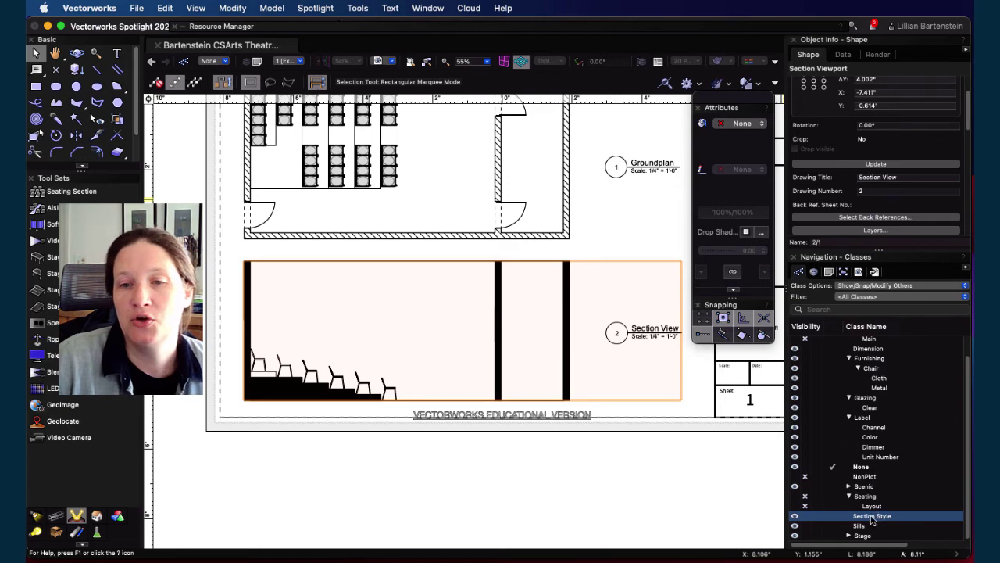
{"action": "right_click", "coordinate": [869, 519]}
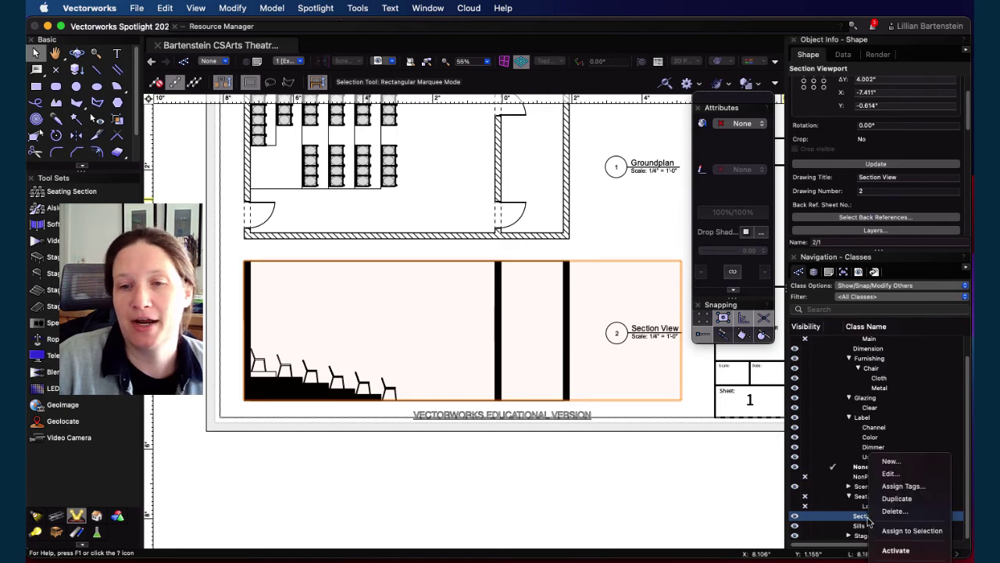
{"action": "left_click", "coordinate": [889, 475]}
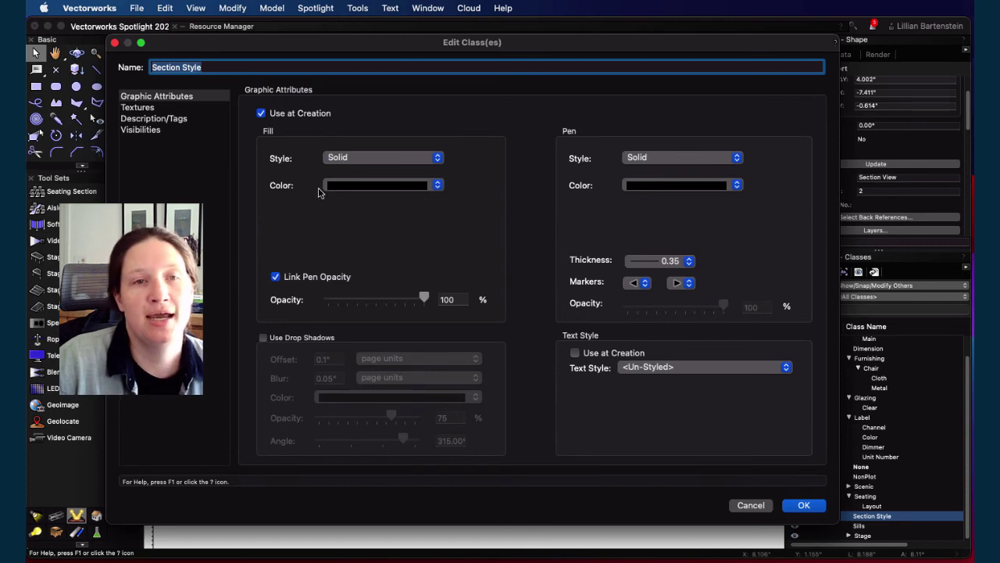
{"action": "left_click", "coordinate": [436, 186]}
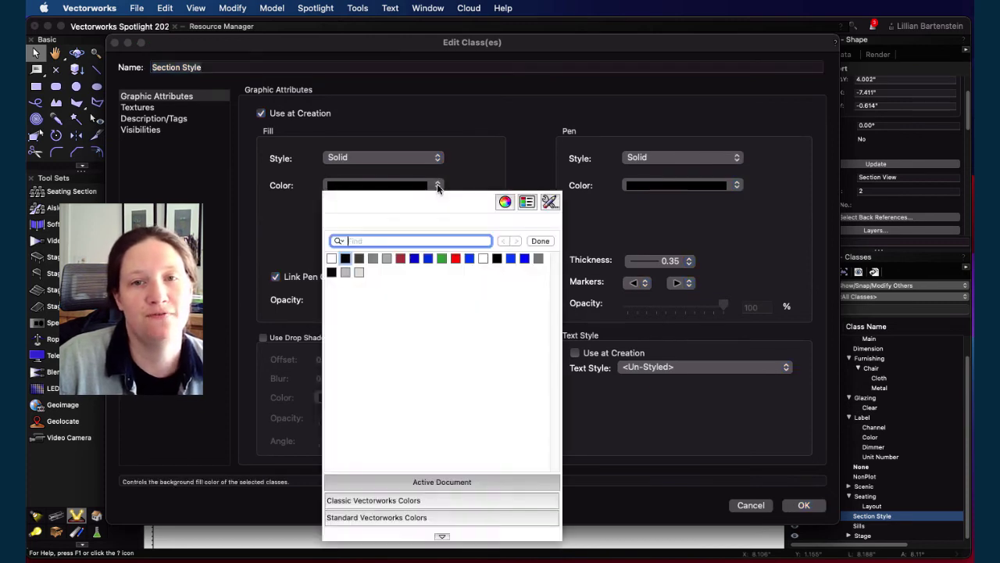
{"action": "left_click", "coordinate": [469, 167]}
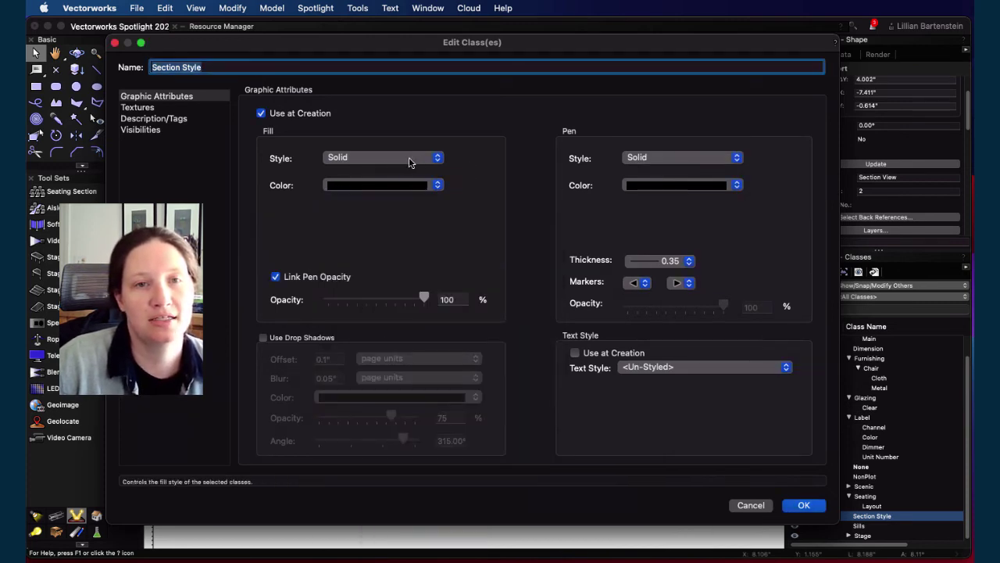
{"action": "left_click", "coordinate": [439, 159]}
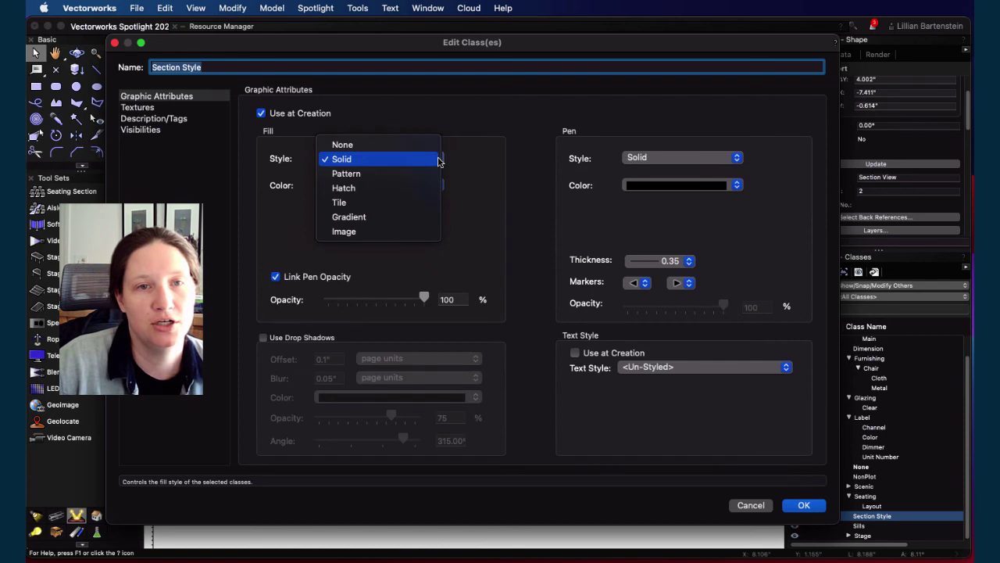
{"action": "left_click", "coordinate": [396, 189]}
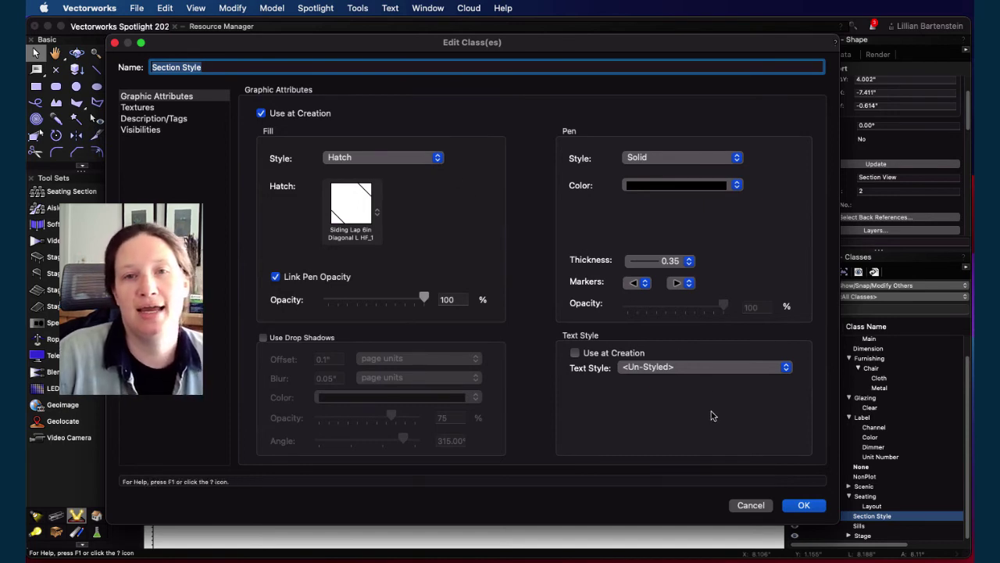
{"action": "left_click", "coordinate": [801, 505]}
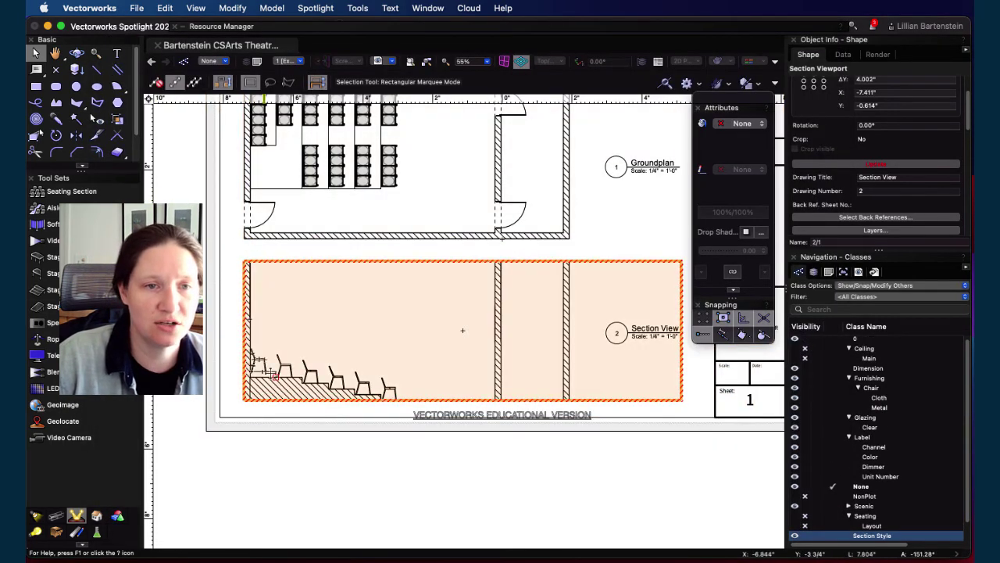
{"action": "left_click", "coordinate": [836, 166]}
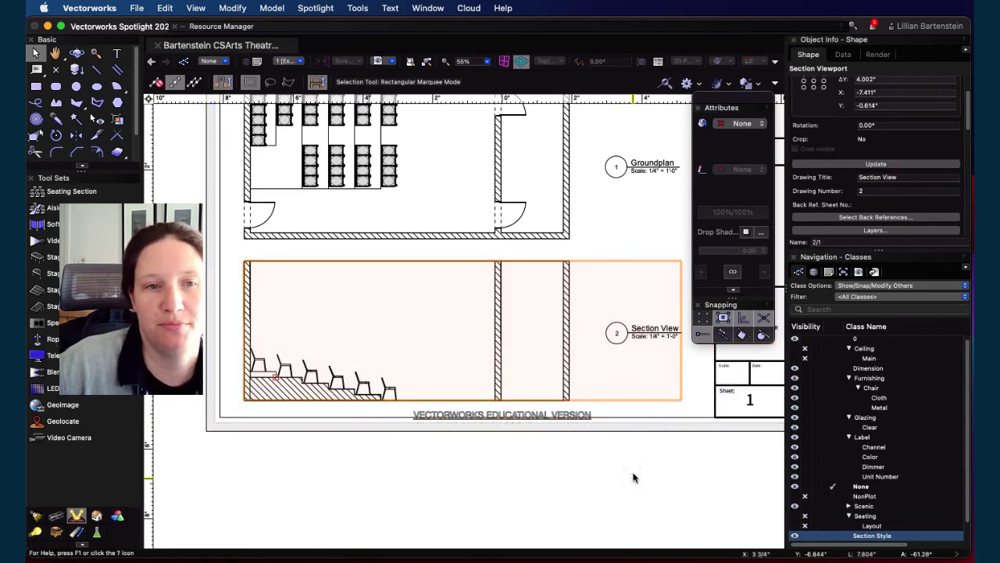
Review the whole sheet and compare its section view with the Exit Theatre Assignment Sheet PDF in Acrobat
{"action": "middle_click_drag", "start_coordinate": [633, 471], "coordinate": [540, 520]}
{"action": "scroll", "coordinate": [474, 293], "scroll_direction": "down", "scroll_amount": 1}
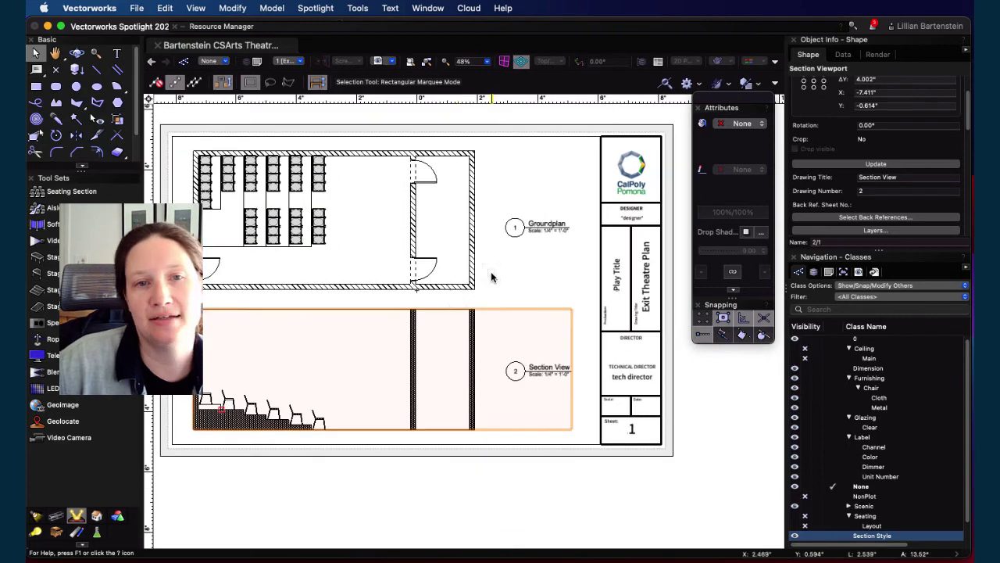
{"action": "scroll", "coordinate": [500, 289], "scroll_direction": "down", "scroll_amount": 2}
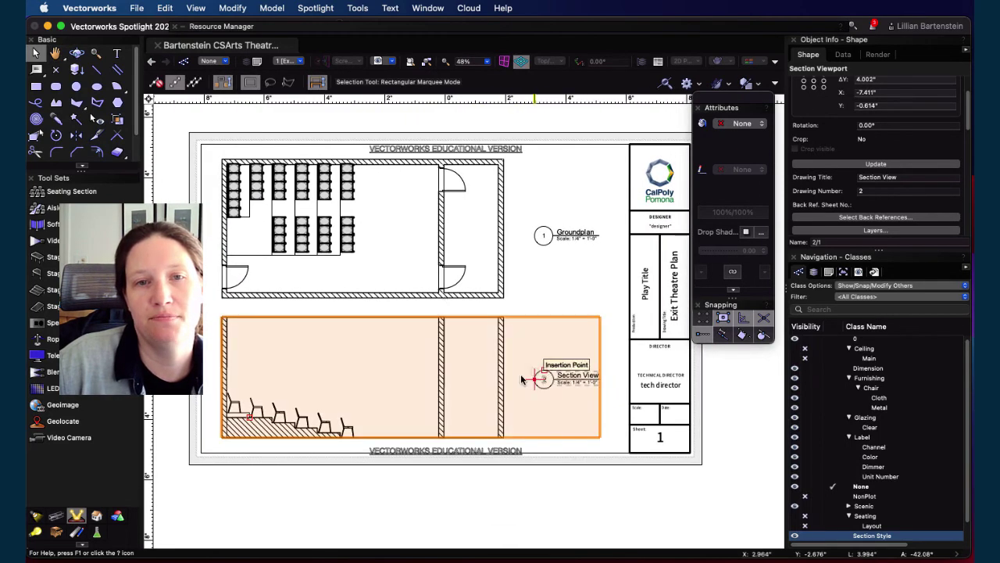
{"action": "left_click", "coordinate": [578, 507]}
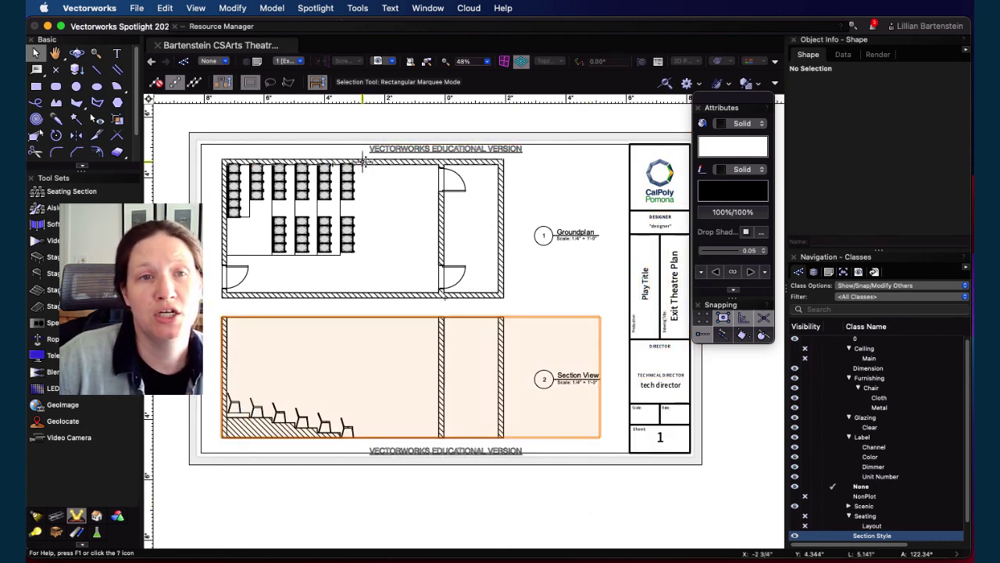
{"action": "left_click", "coordinate": [528, 562]}
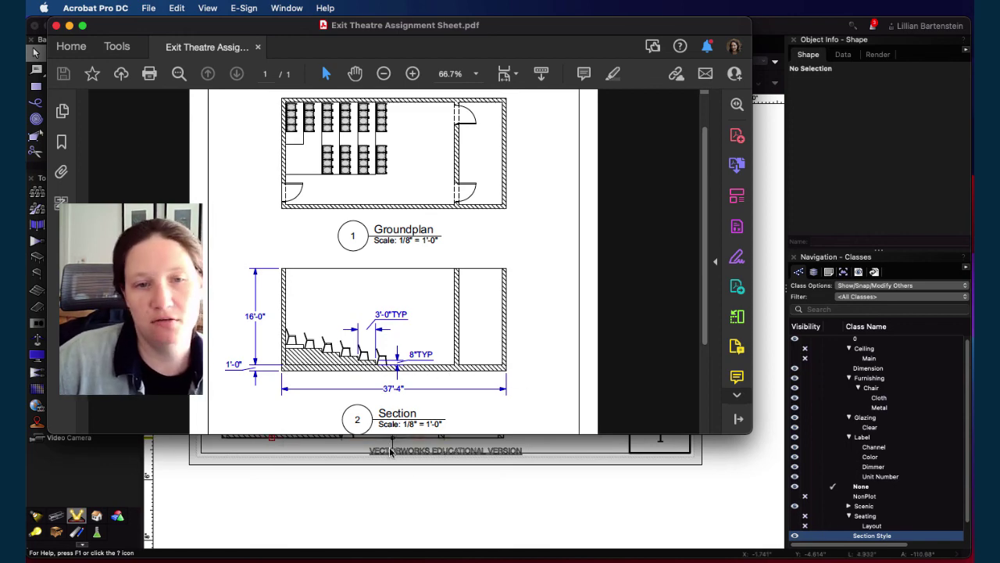
{"action": "left_click", "coordinate": [365, 498]}
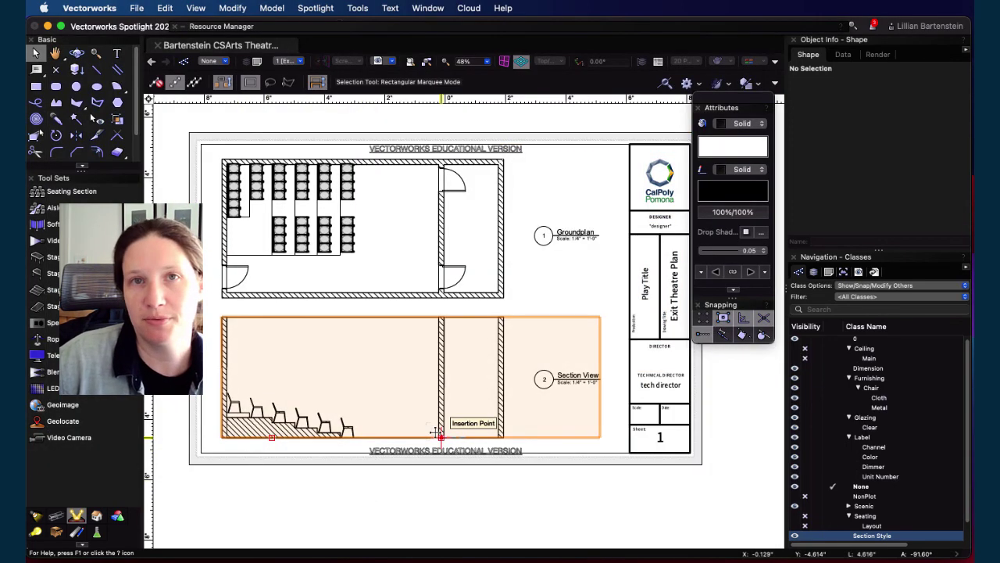